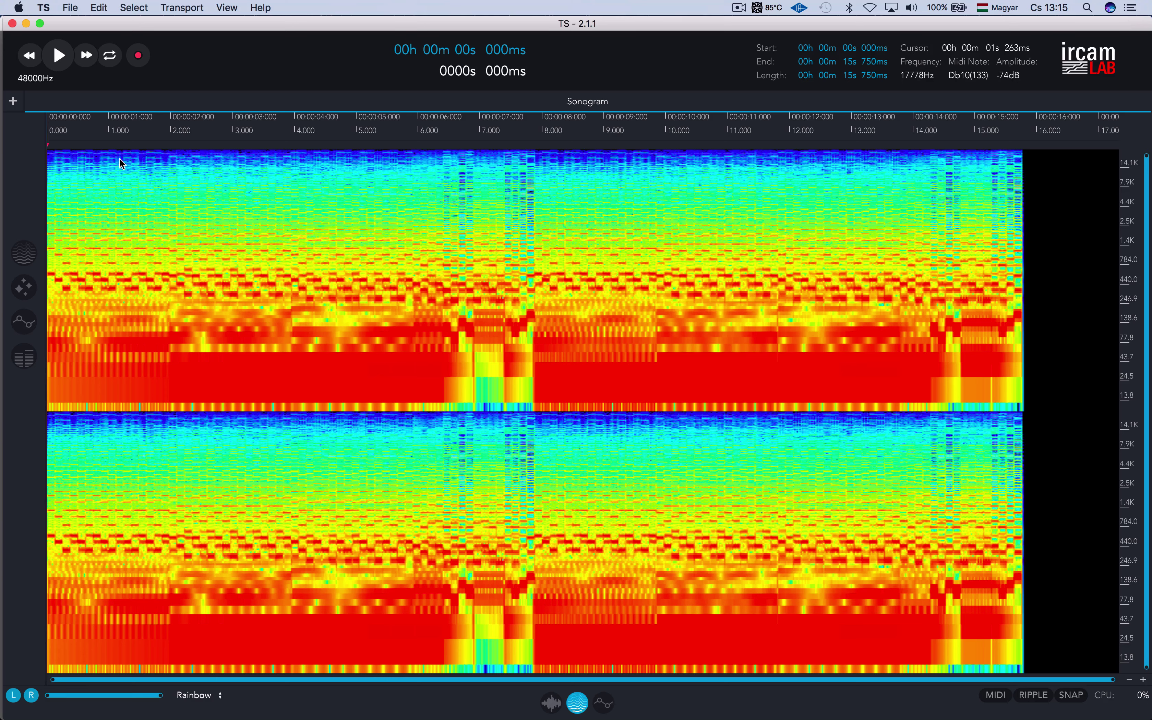
Play the audio shown in the sonogram and pause it after the end of the sound.
left_click(58, 56)
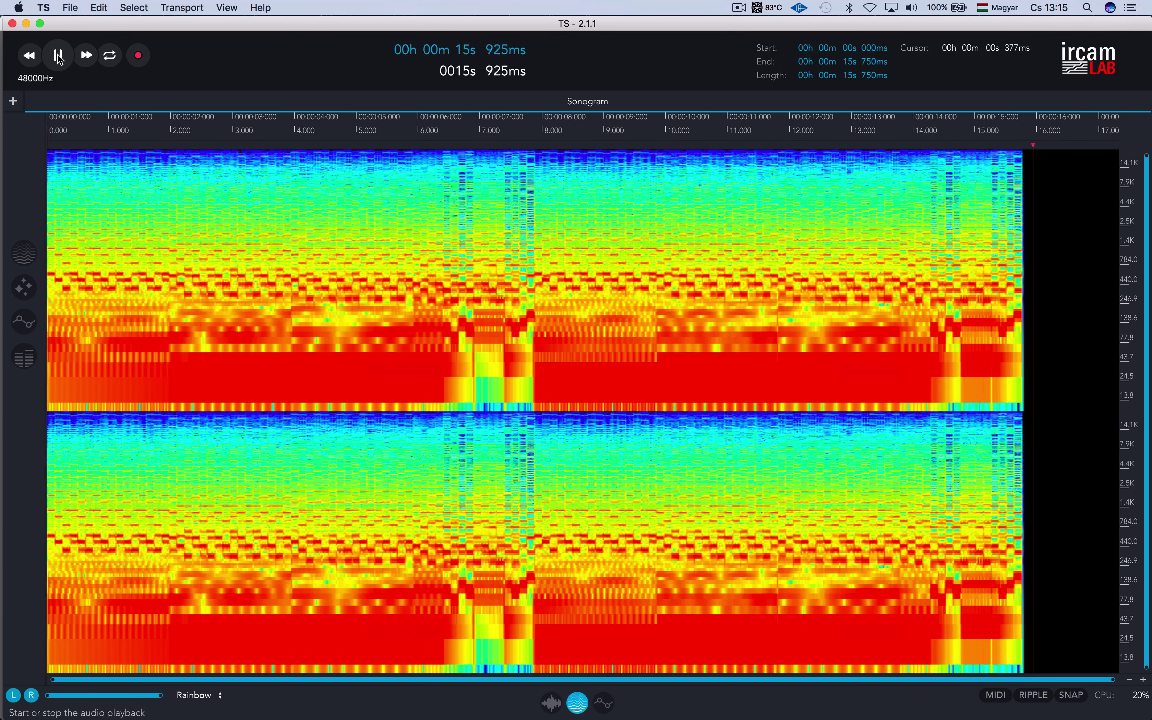
left_click(58, 55)
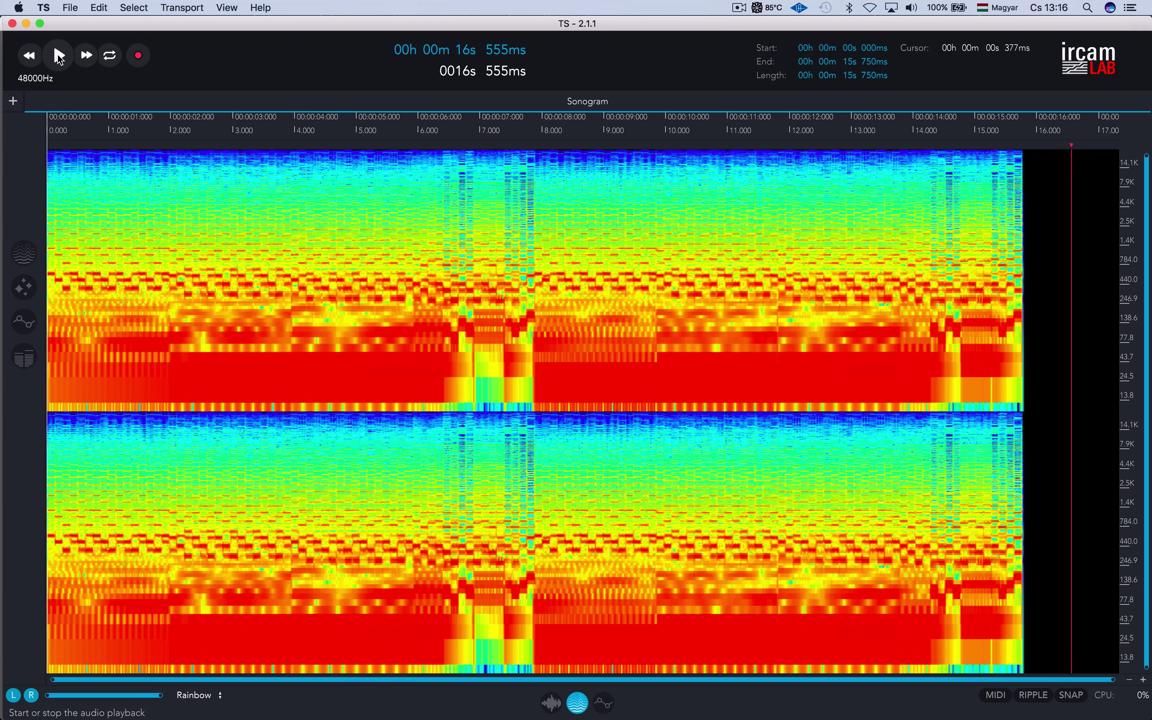
Switch to Ableton Live and set the Spectral Filter's wet/dry to 100 %.
key("super+Tab")
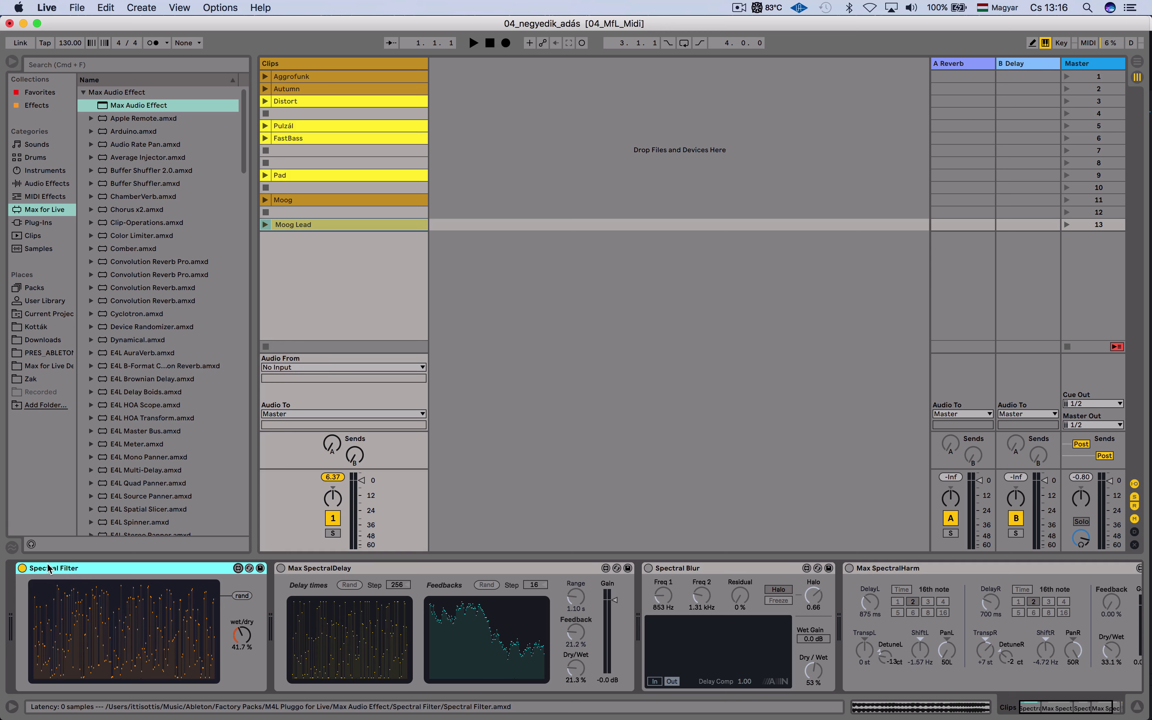
left_click_drag(241, 638, 240, 572)
Open the Spectral Filter device in the Max editor with a larger window, and make its patching view editable by unfreezing and unlocking it.
left_click(239, 568)
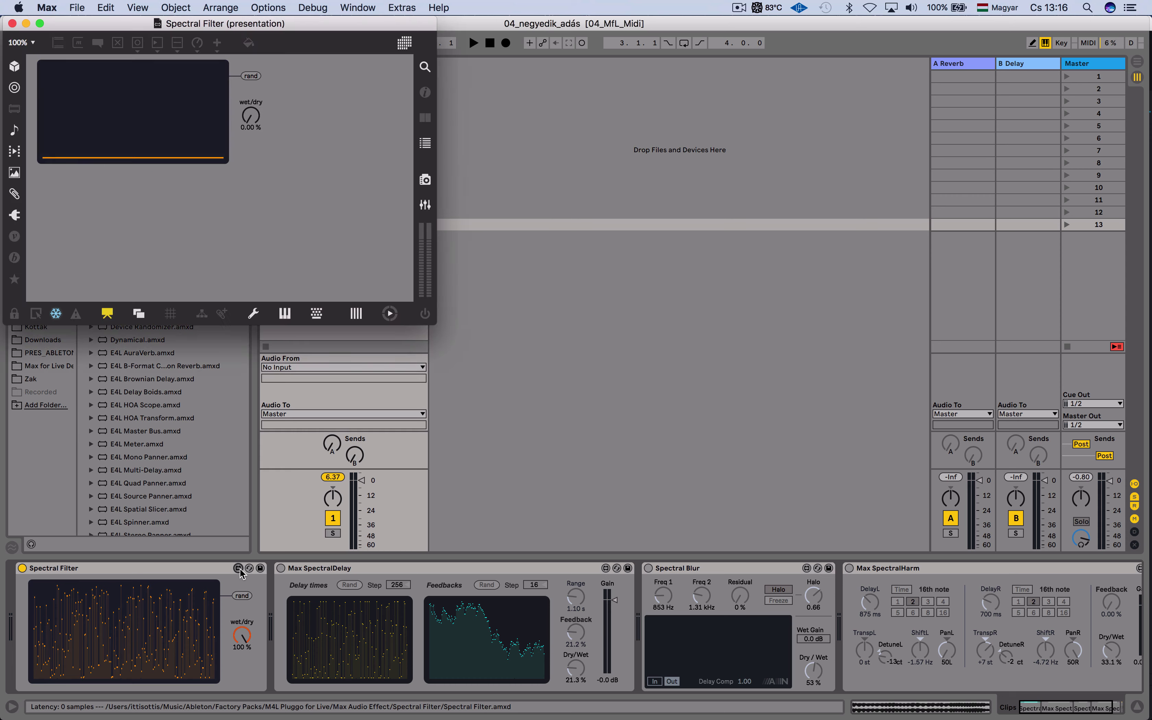
left_click_drag(434, 321, 591, 497)
left_click(101, 481)
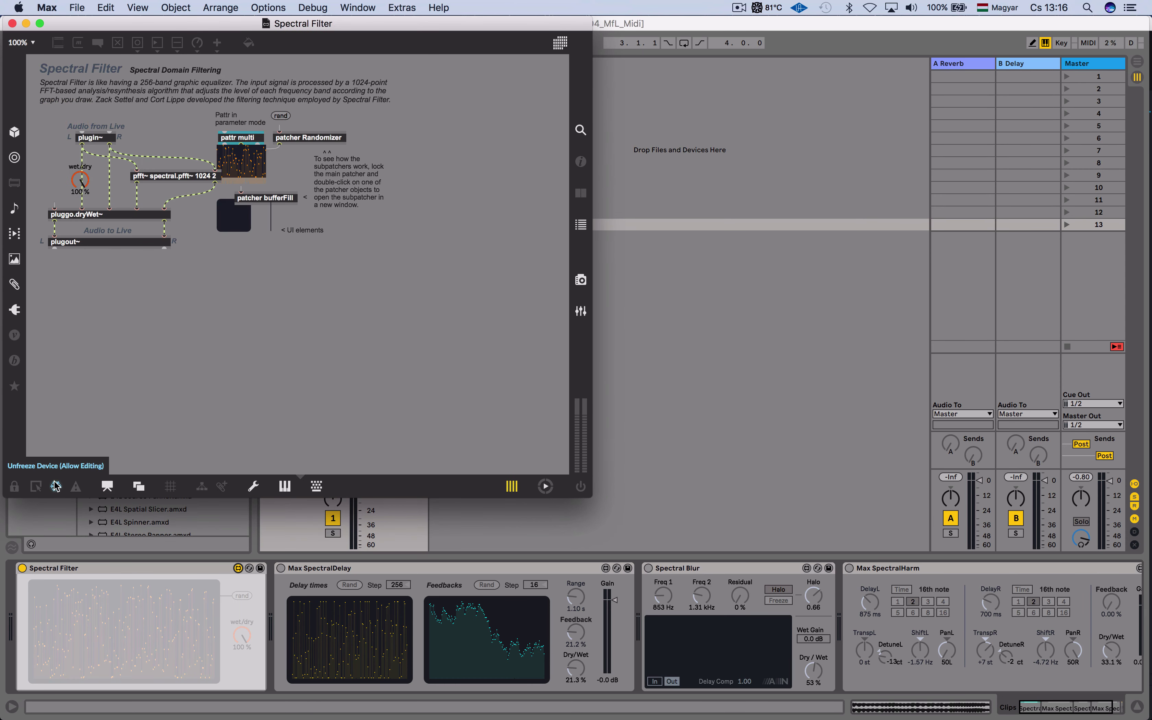
left_click(15, 485)
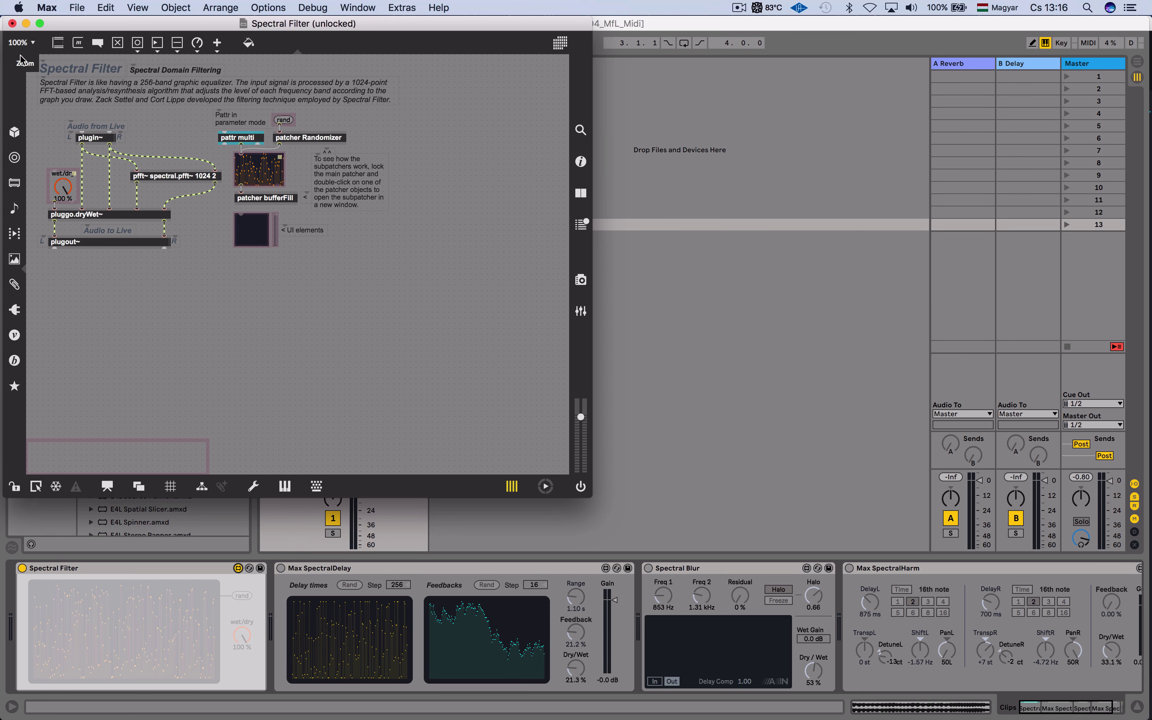
Set the Spectral Filter patcher's zoom to 150%.
left_click(19, 43)
left_click(32, 120)
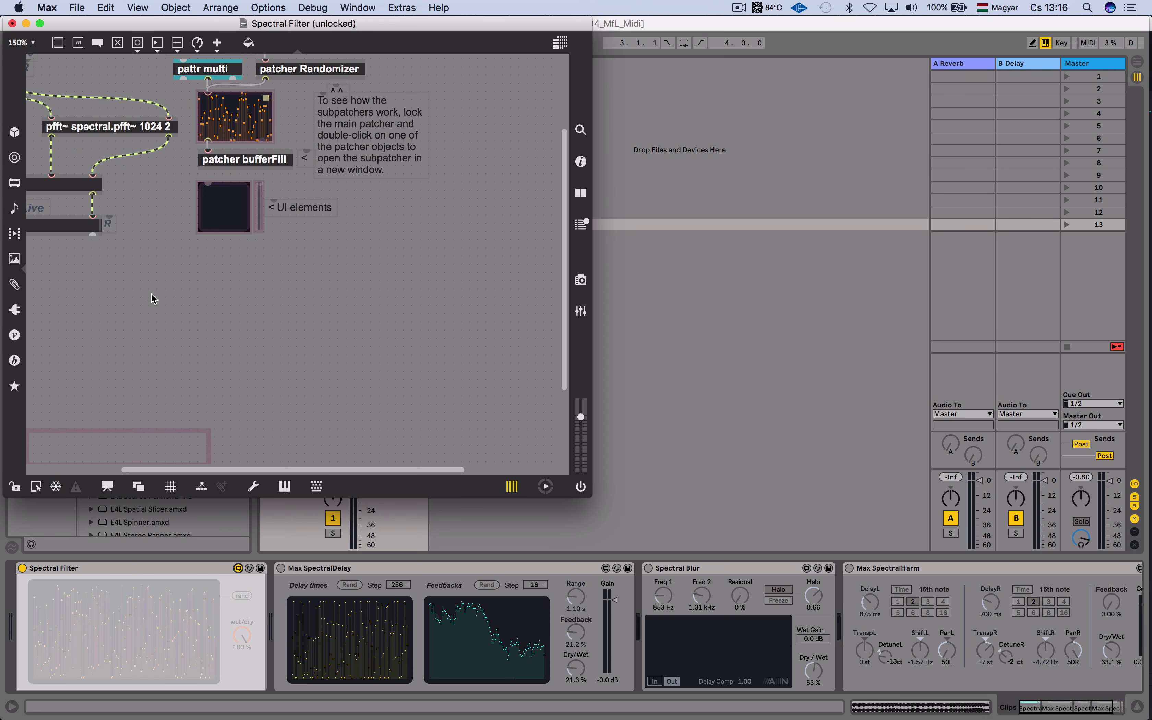
scroll(219, 443, "left", 5)
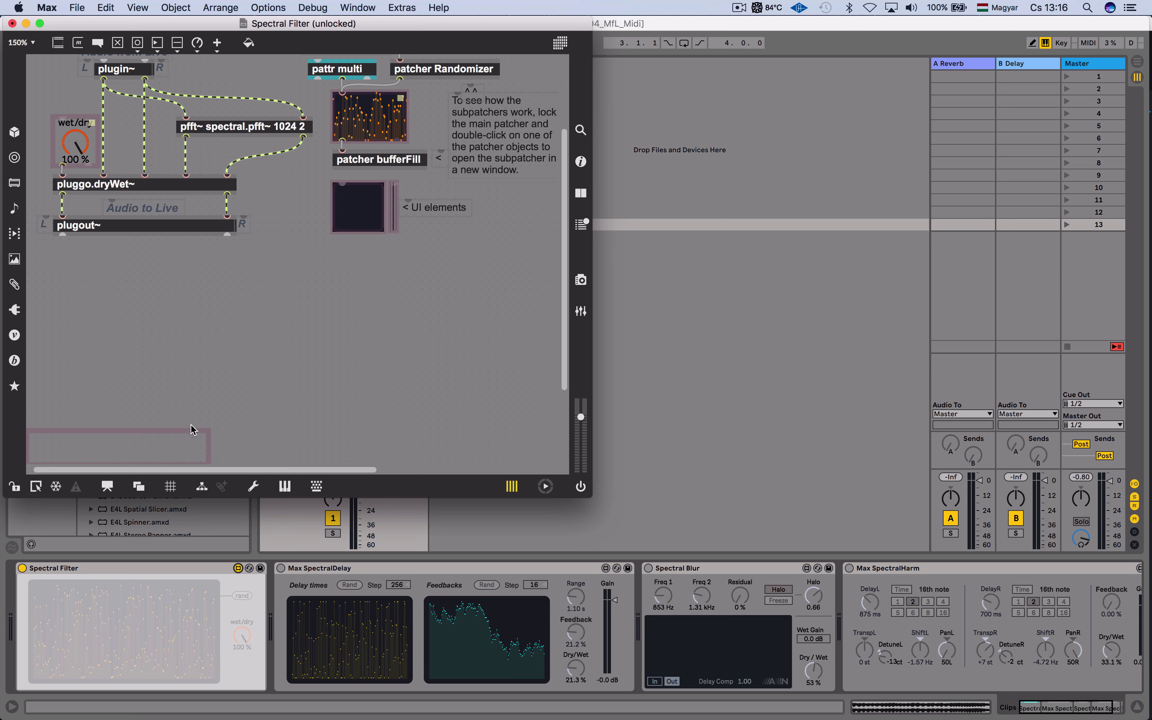
scroll(226, 404, "up", 4)
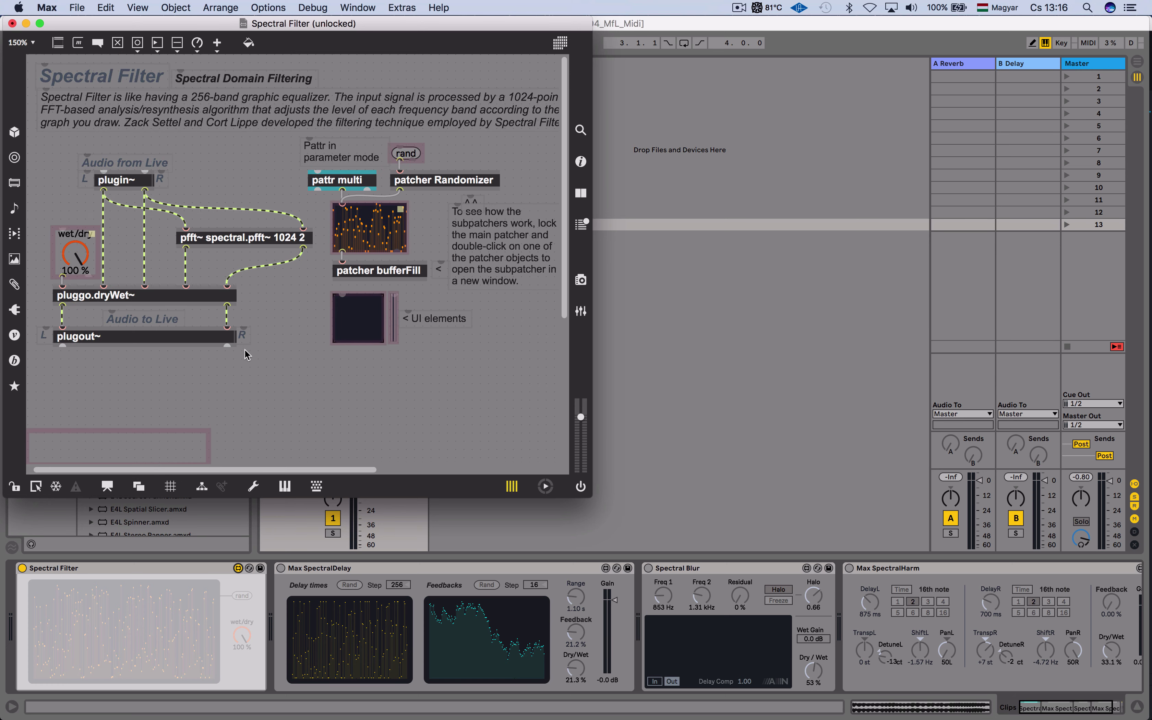
Examine the spectral.pfft~ subpatch inside the pfft~ object in an enlarged window at 150% zoom, and close it.
double_click(237, 244)
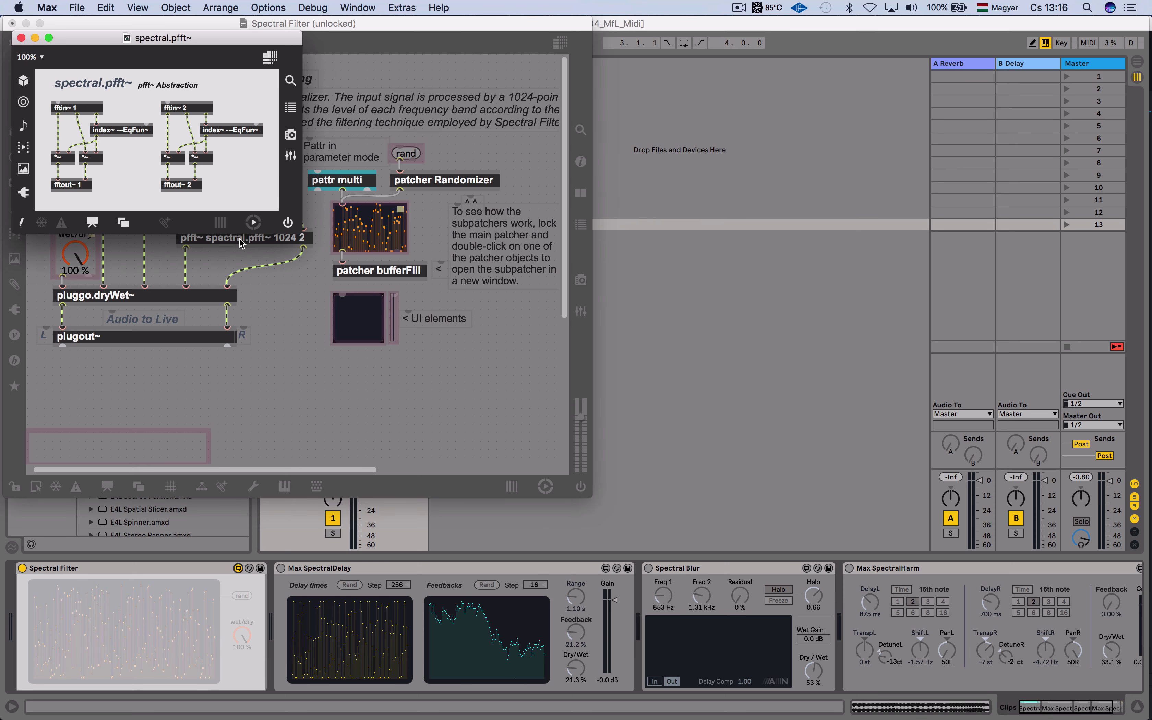
left_click_drag(299, 235, 421, 357)
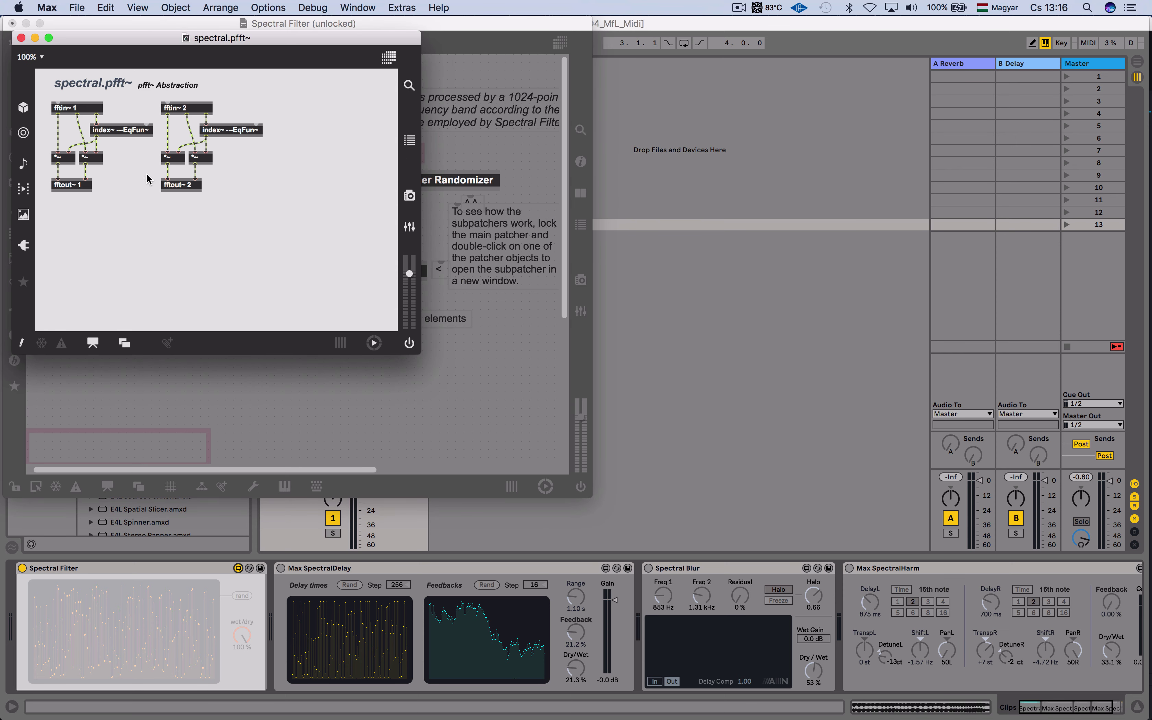
left_click(40, 57)
left_click(40, 134)
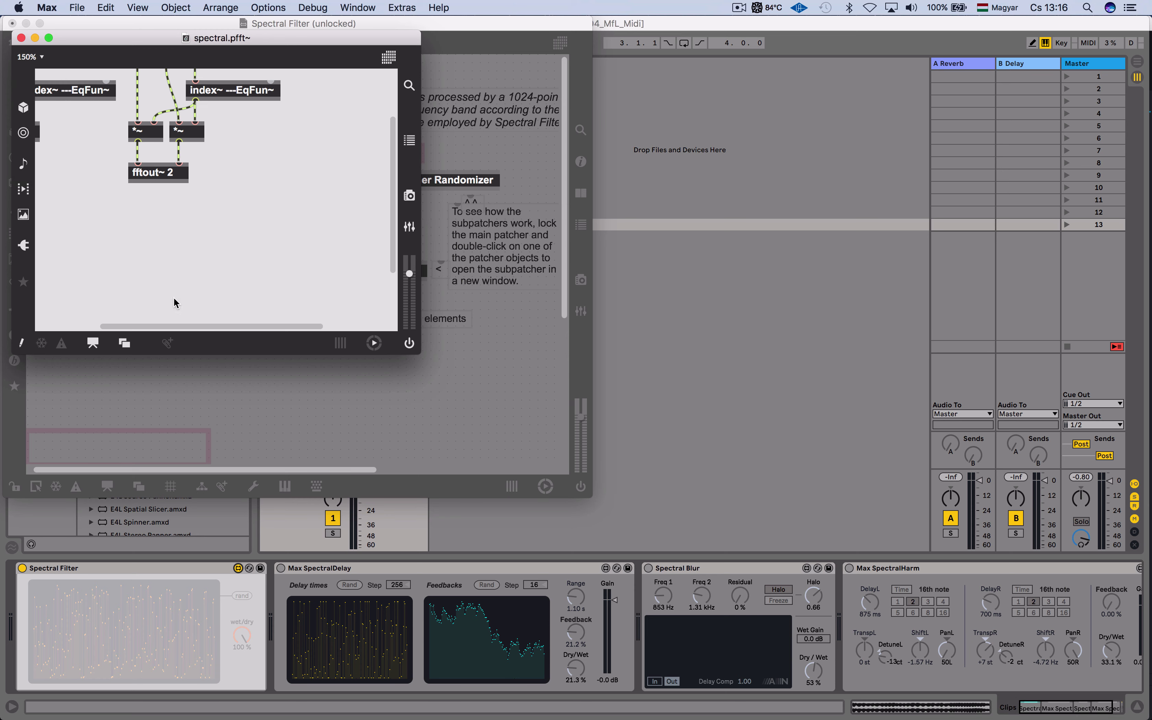
scroll(116, 308, "up", 3)
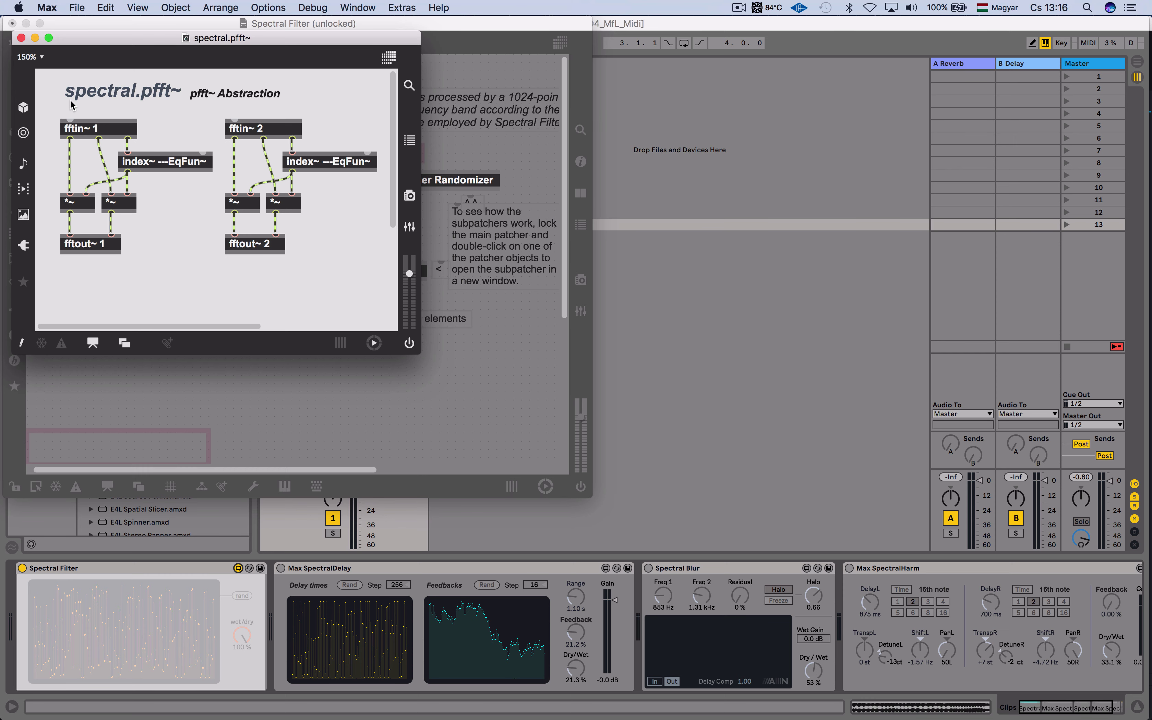
left_click(21, 37)
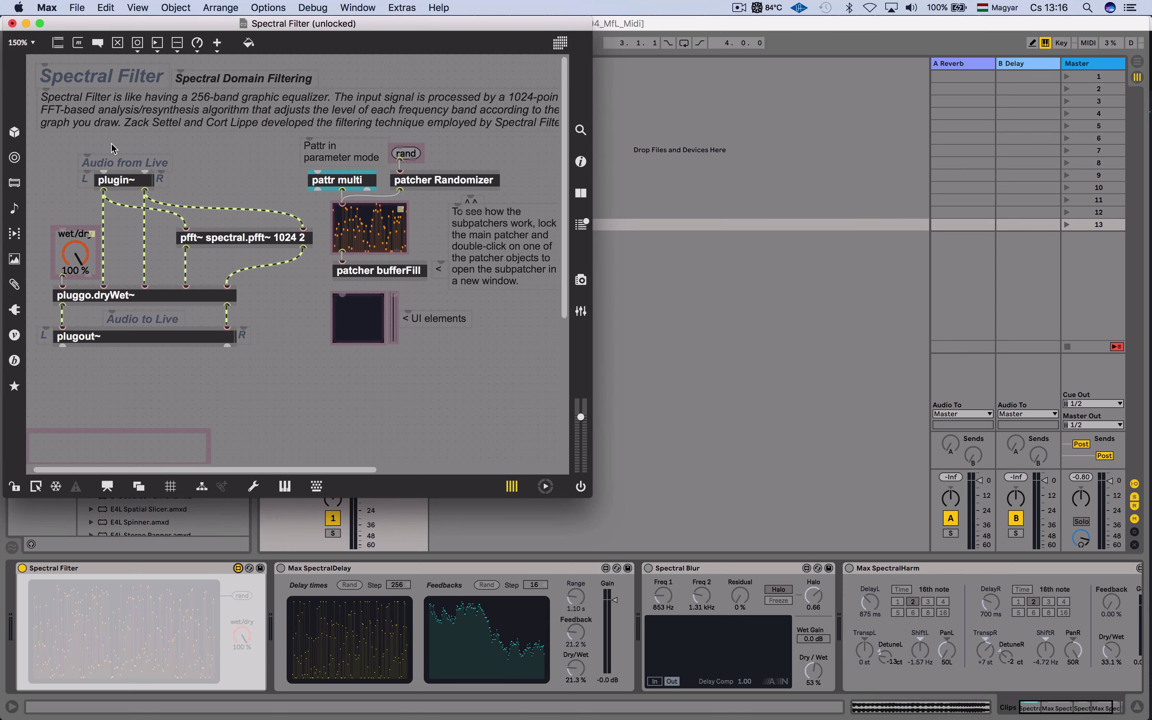
Open the reference for the pfft~ object in a widened window and read its FFT-size argument description.
left_click(267, 237)
left_click(579, 193)
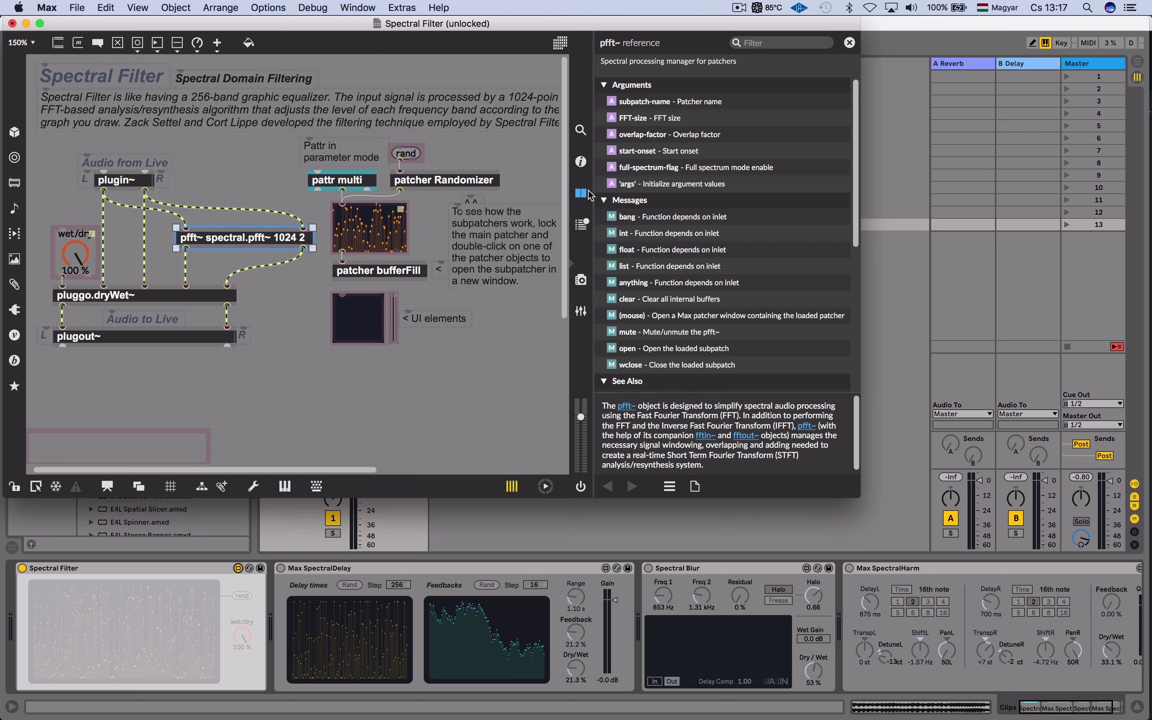
left_click(644, 117)
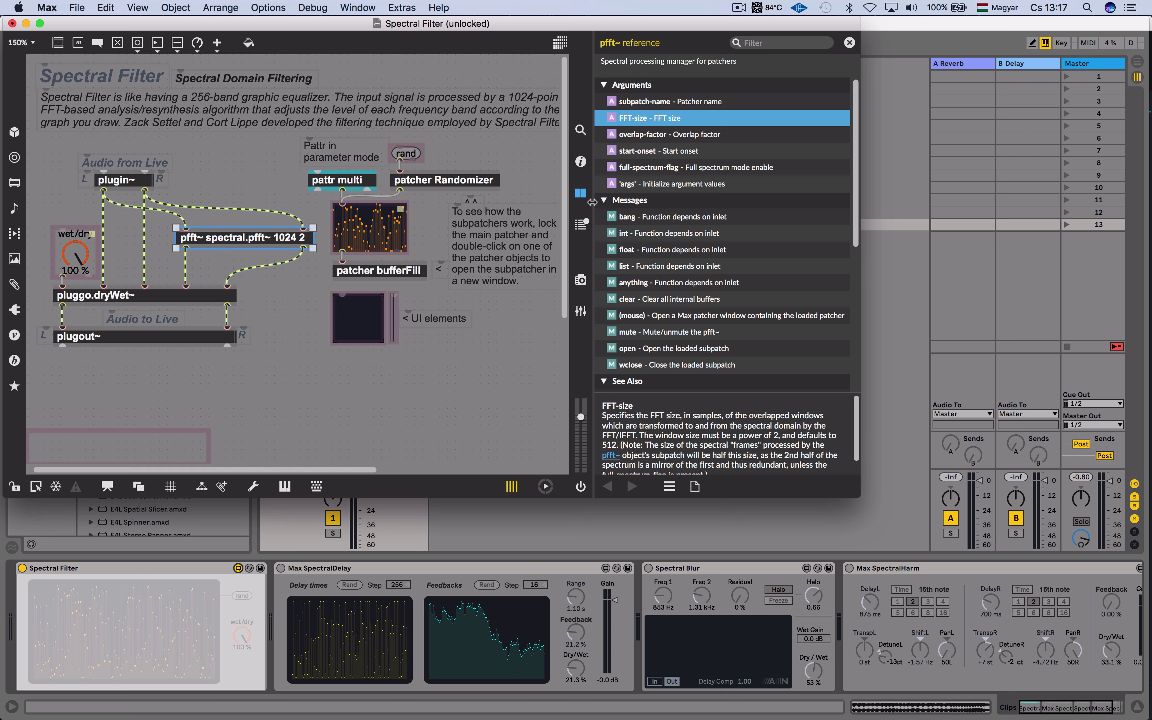
left_click_drag(592, 202, 636, 202)
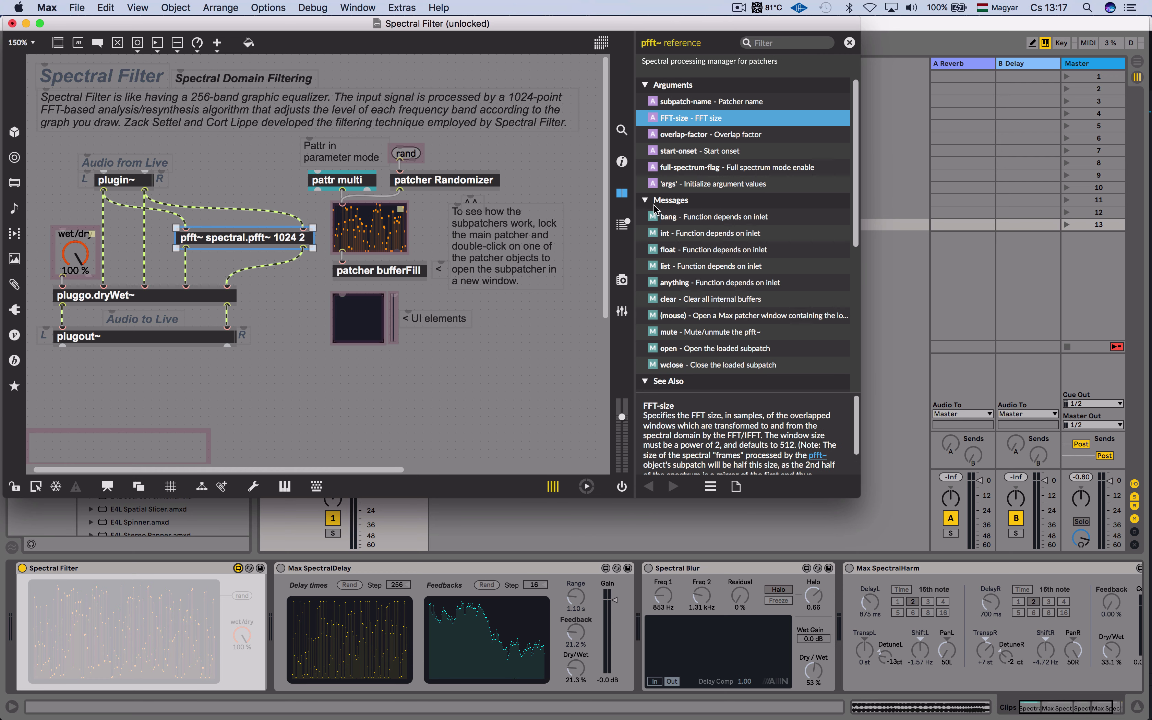
left_click_drag(861, 195, 960, 205)
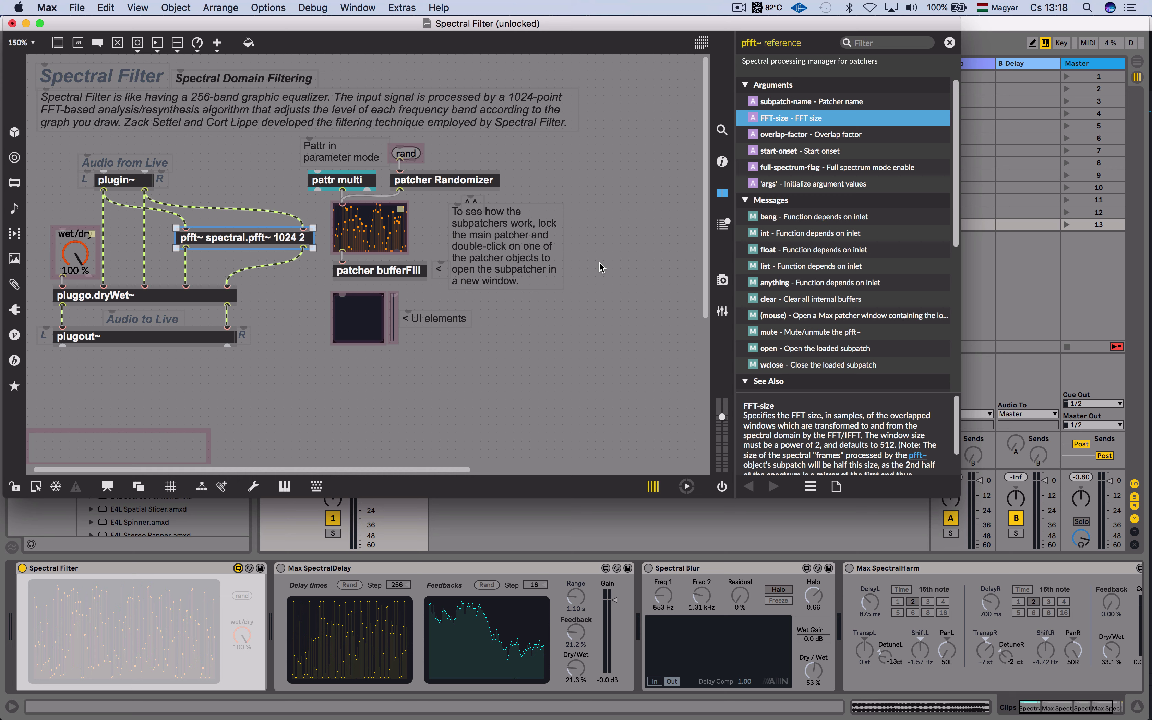
Add a dspstate~ object in the empty area beside the patch, with a "/ 1024." object below it.
double_click(599, 193)
type("dsp")
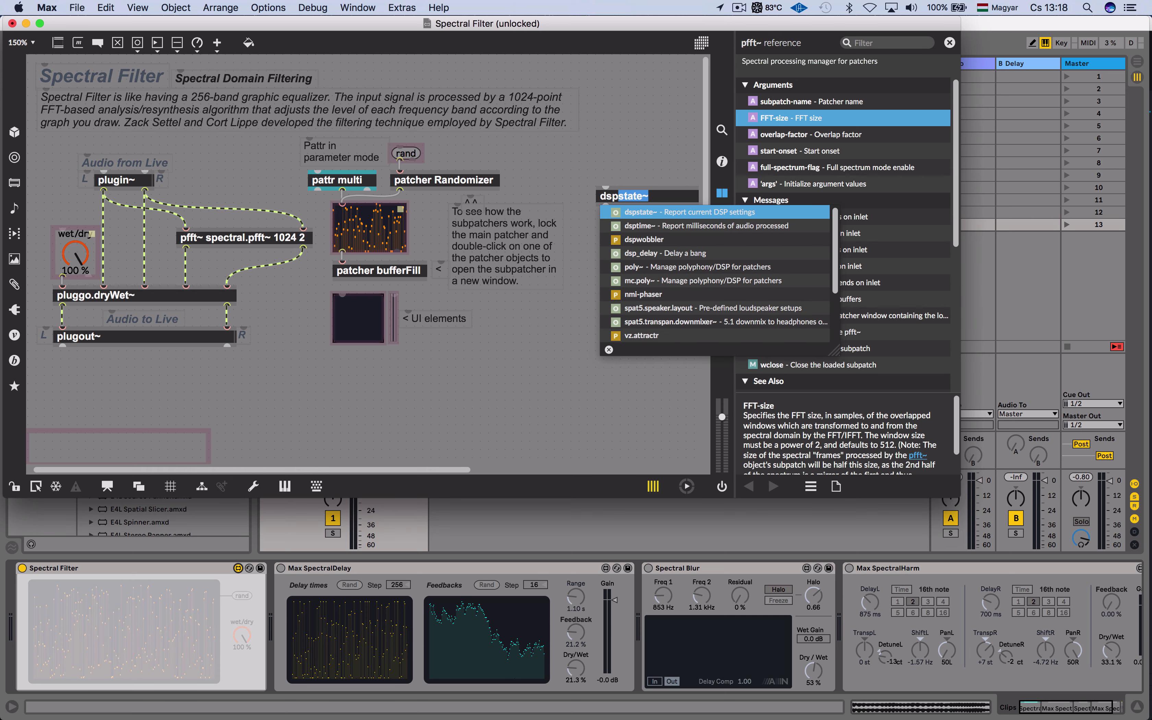
key("Return")
double_click(620, 243)
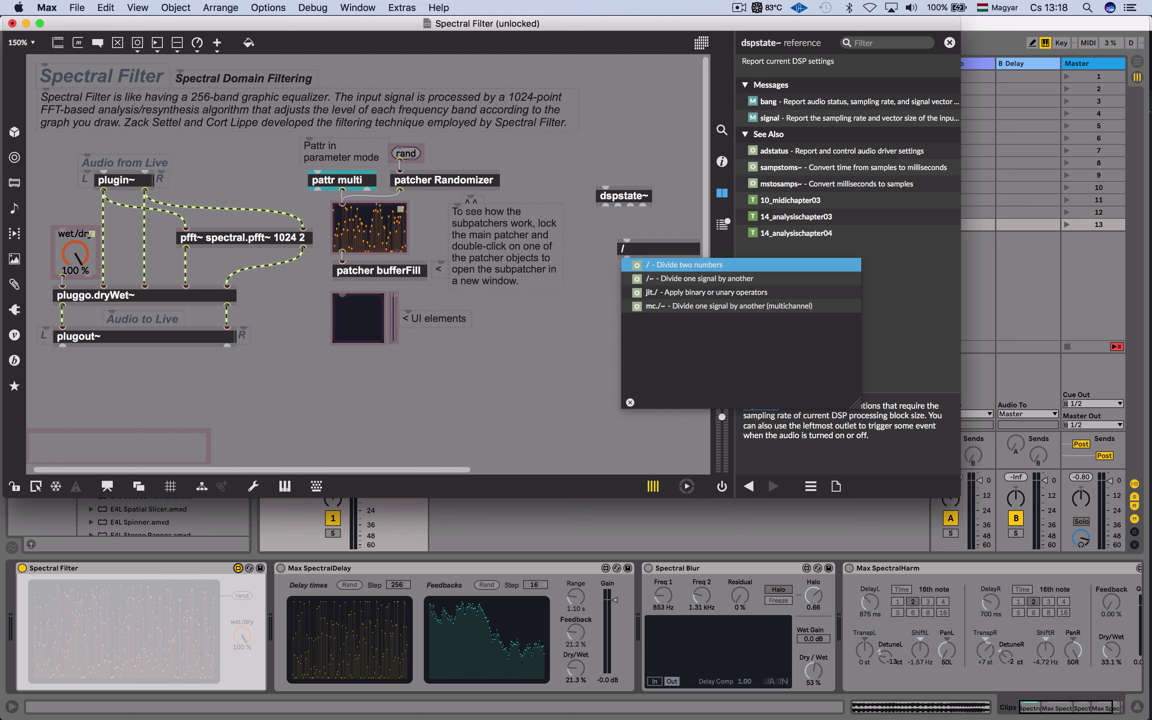
type("/ 2014.")
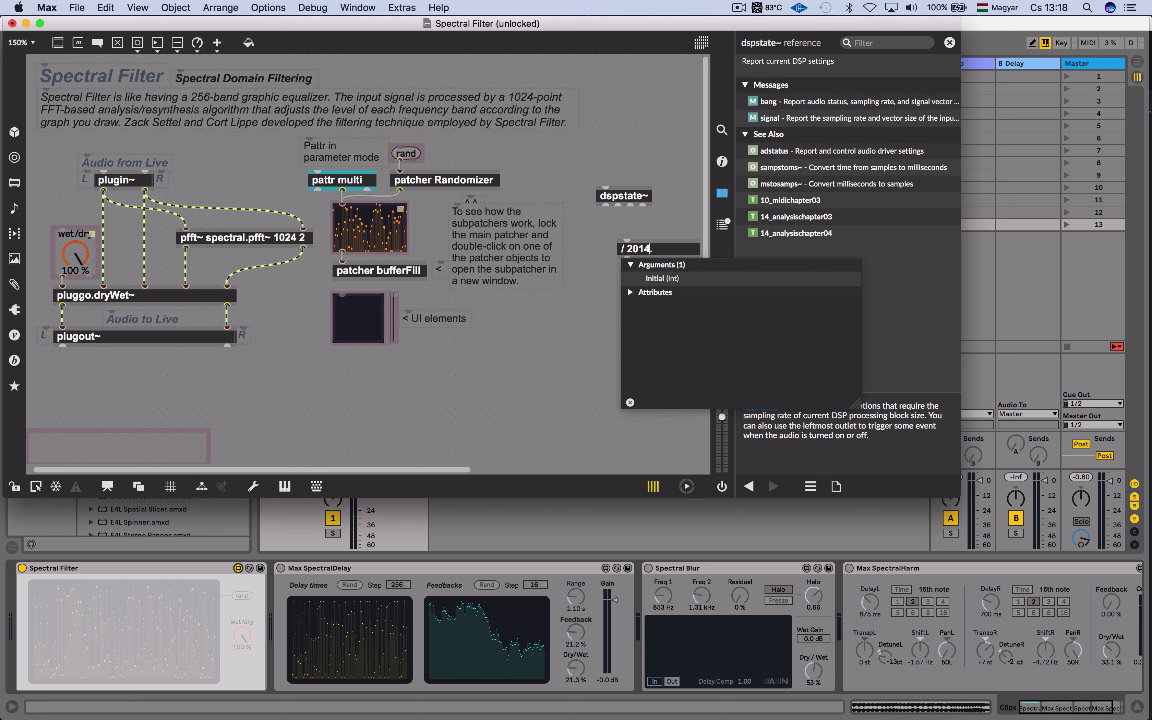
key("Right")
key("Delete")
type("2")
key("Return")
Wire dspstate~'s second outlet through the division to a float number box, and add a connected button above dspstate~ to trigger it.
left_click_drag(618, 206, 623, 254)
key("n")
key("b")
left_click_drag(614, 183, 604, 192)
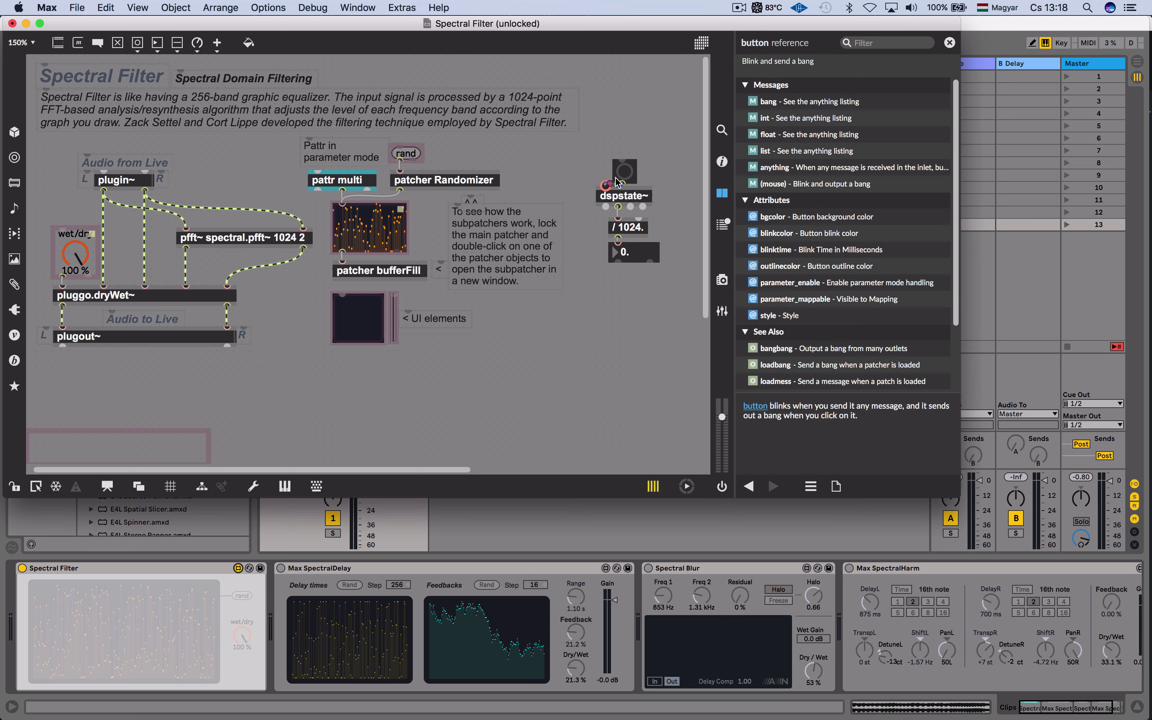
left_click(625, 170, "super")
Make the patcher window taller and read the overlap-factor argument description in the pfft~ reference.
left_click_drag(631, 497, 633, 551)
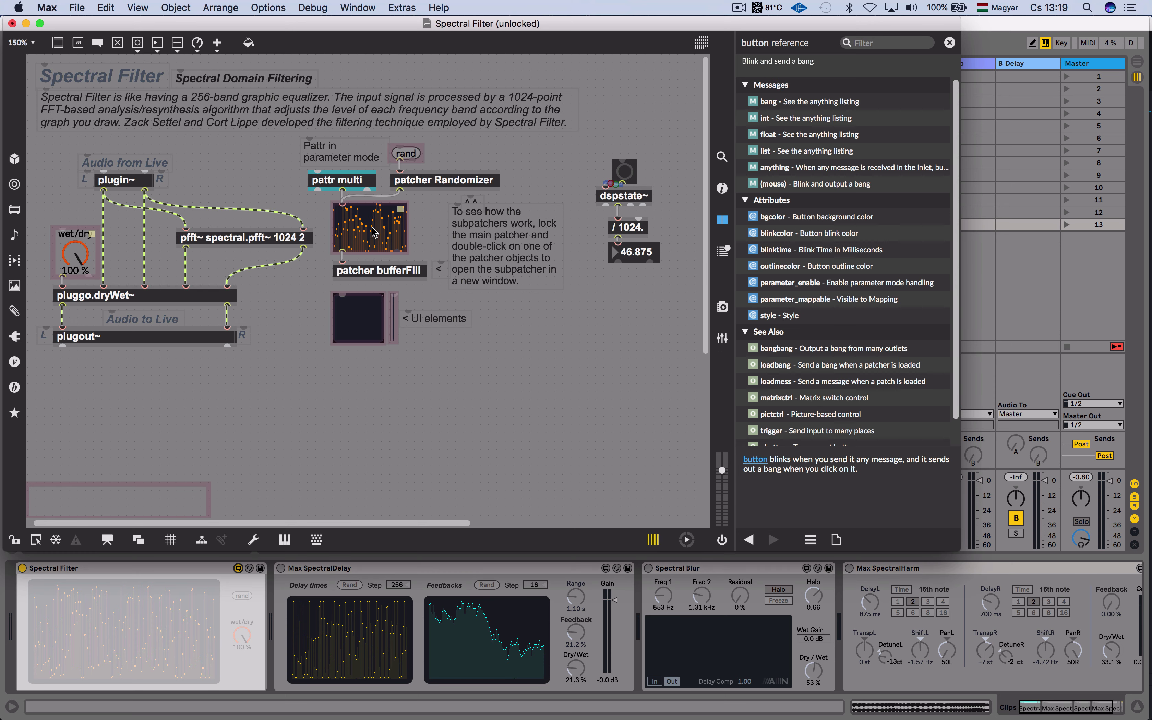
left_click(300, 235)
left_click(777, 138)
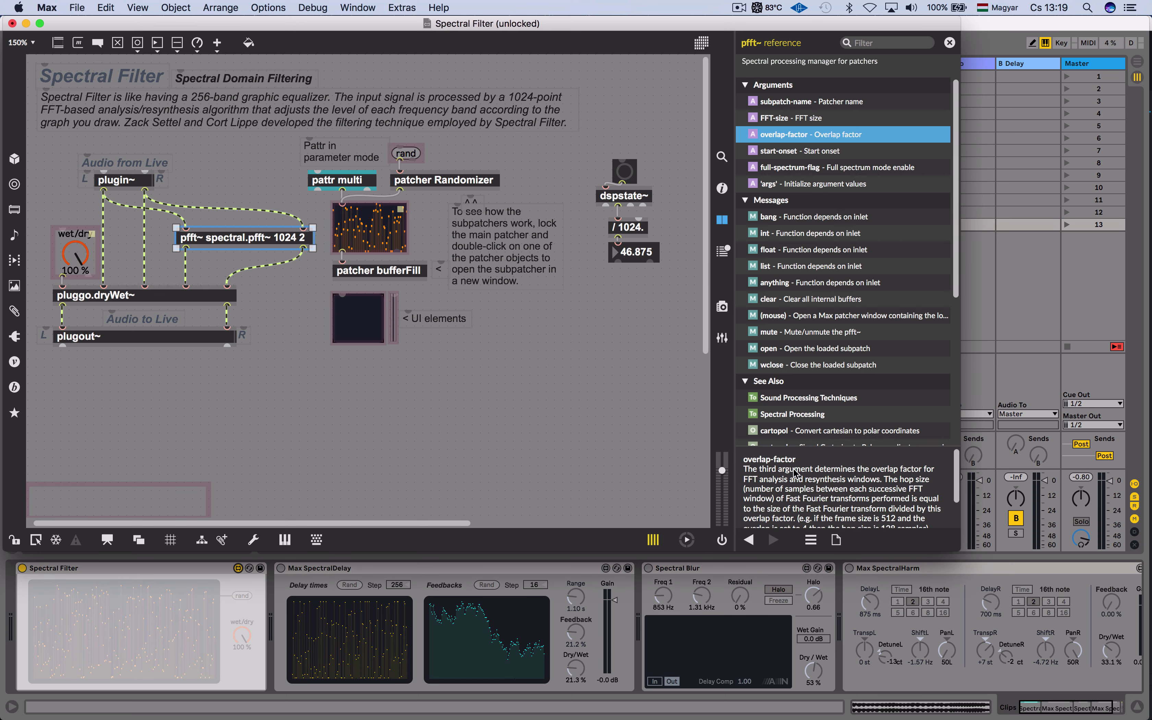
Add a waveform~ object below the UI elements comment and narrow it to about half its width.
left_click(562, 362)
type("nwaveform~")
key("Return")
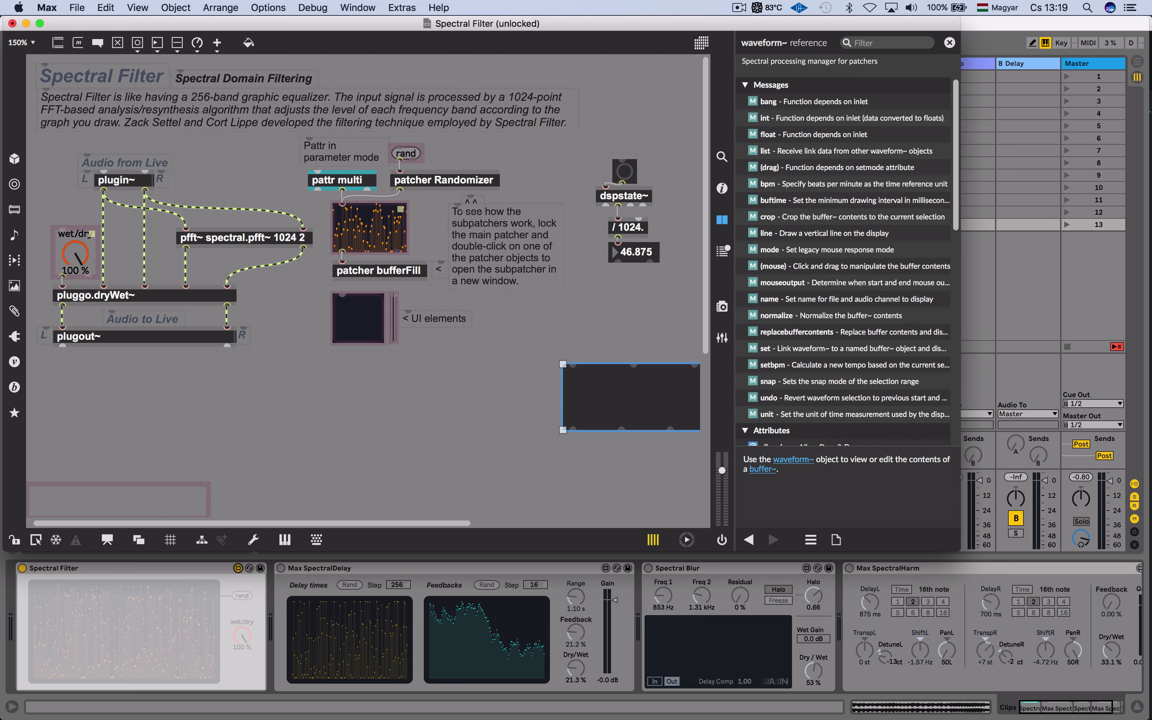
left_click_drag(593, 382, 442, 368)
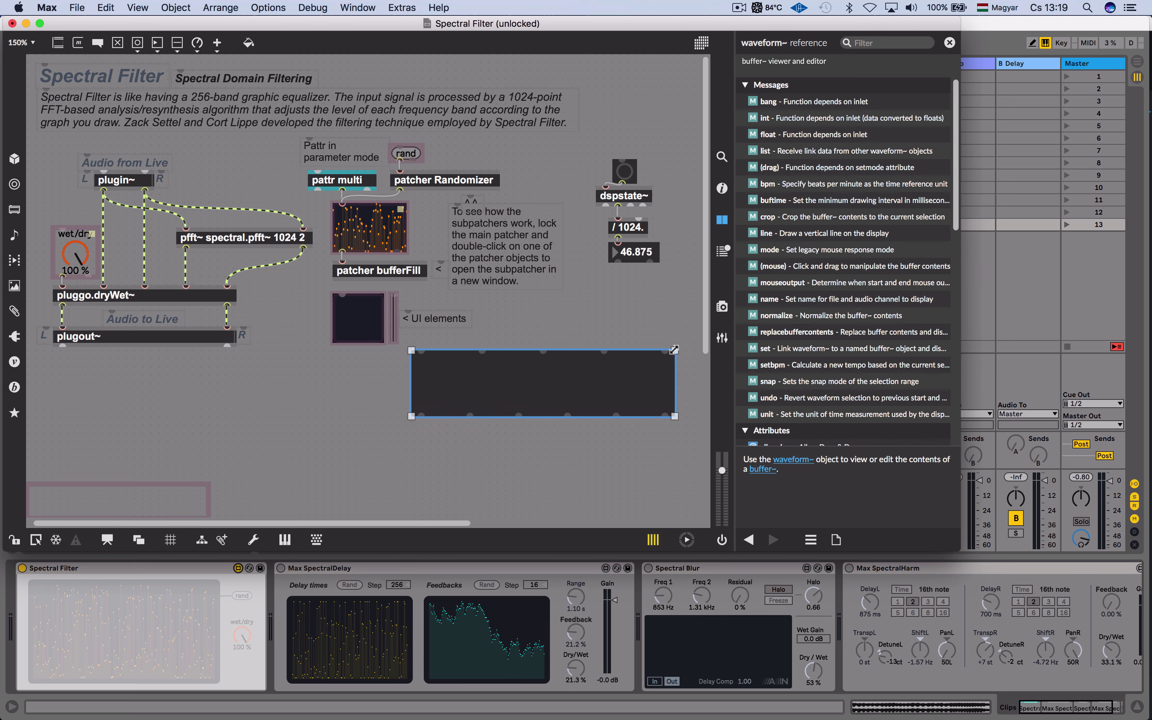
left_click_drag(674, 349, 534, 354)
Add a buffer~ object named FFT_ablak below the waveform~ display.
left_click(484, 471)
type("n")
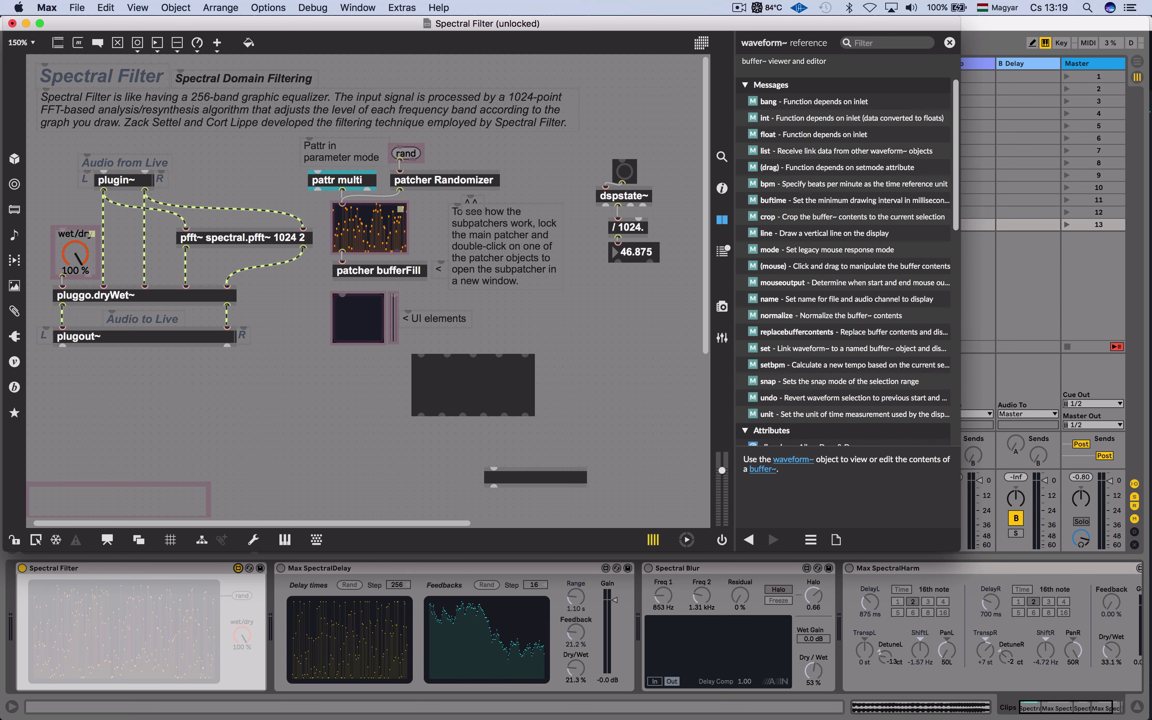
type("buffer~ FFT_ablak")
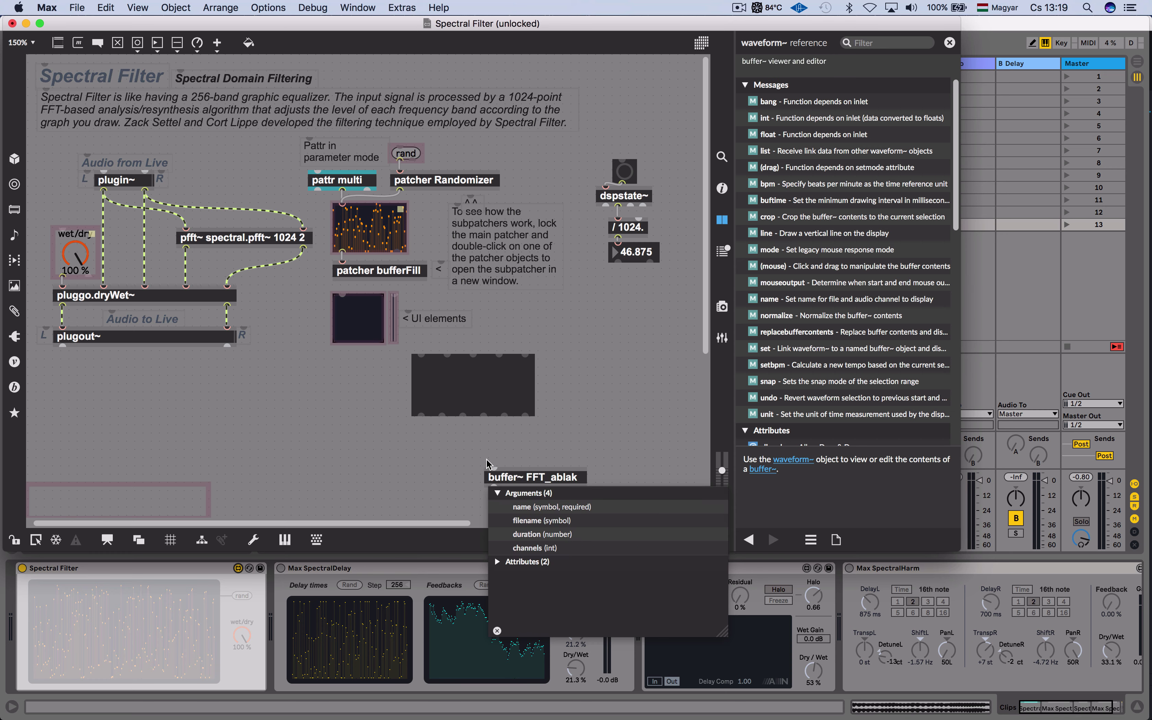
Add a "sizeinsamps 512." message above the FFT_ablak buffer and connect it to the buffer's inlet.
left_click(497, 443)
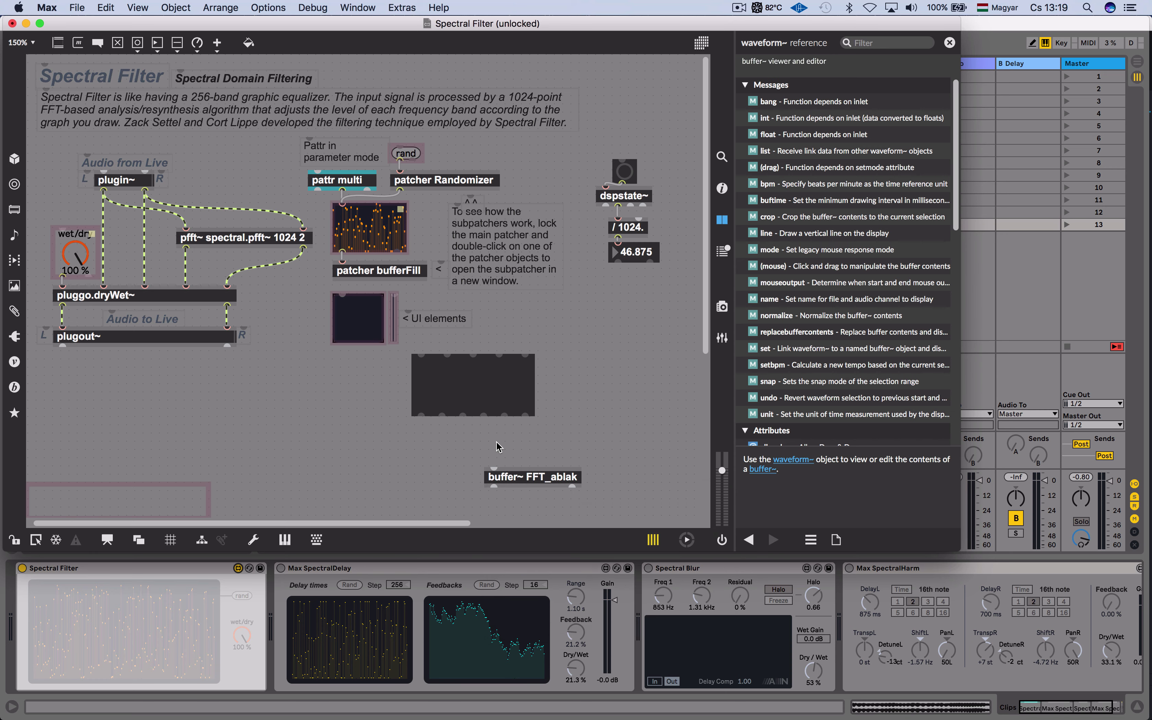
type("msizeinsamps")
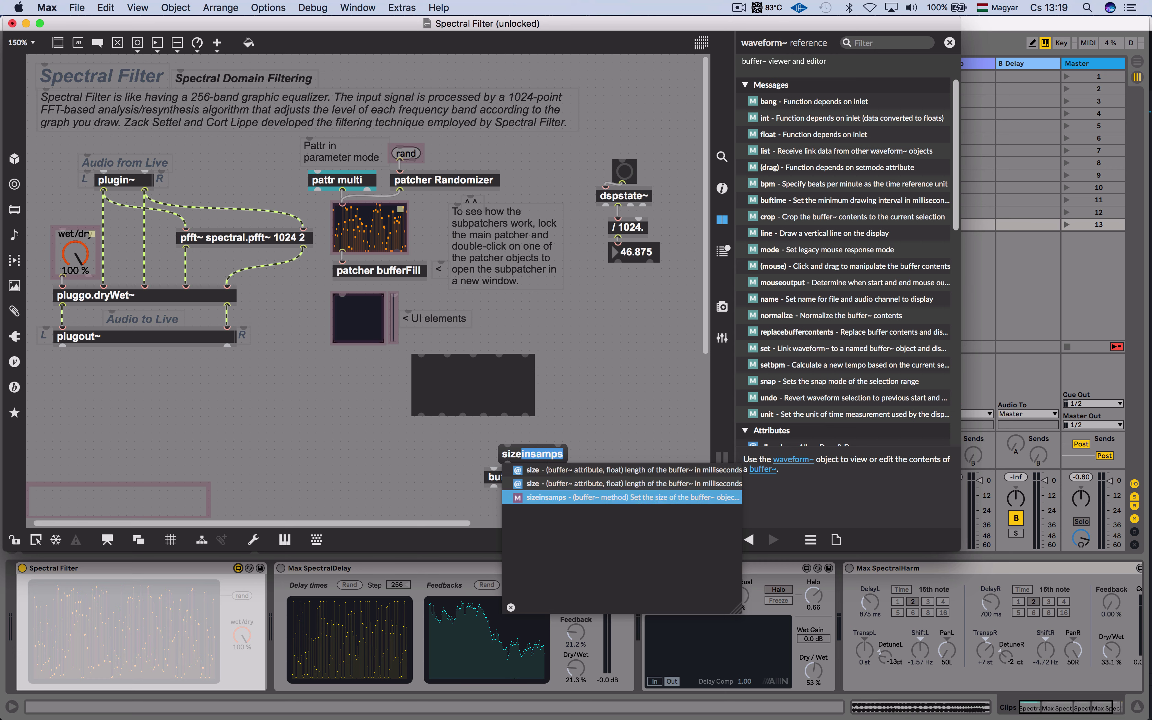
key("Return")
type("512.")
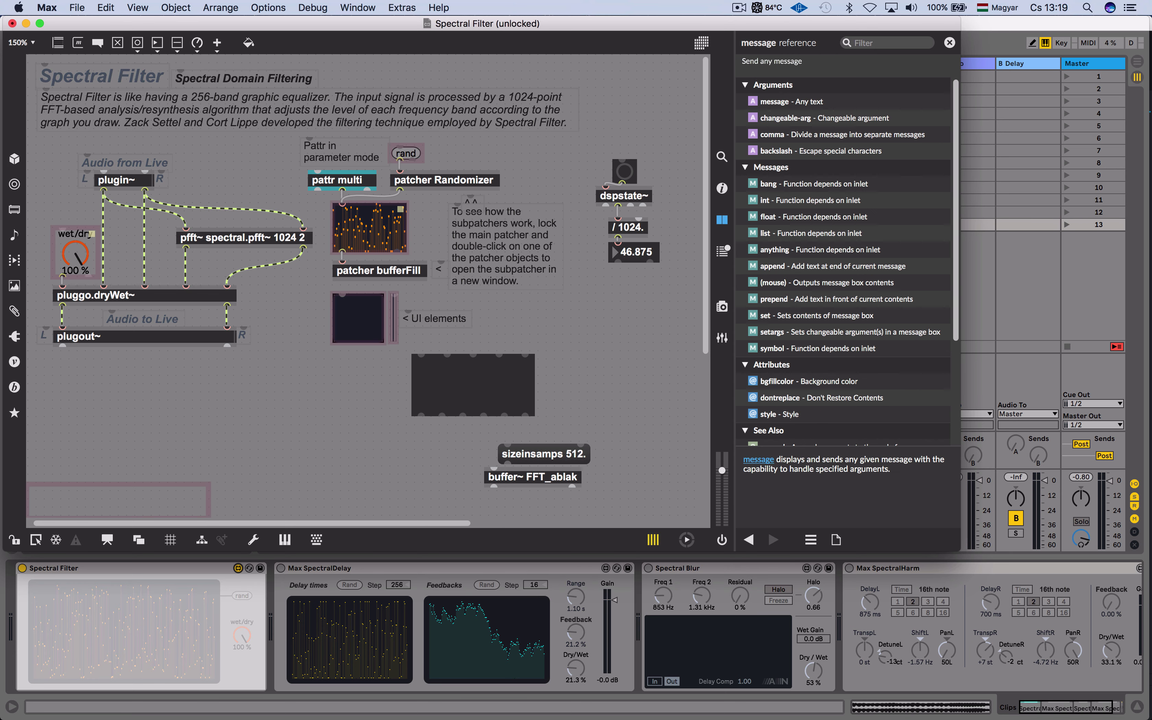
mouse_move(501, 462)
left_mouse_down()
mouse_move(494, 470)
mouse_move(511, 460)
left_mouse_up()
Add a "fill 1., apply blackman" message beside the FFT_ablak buffer.
type("m")
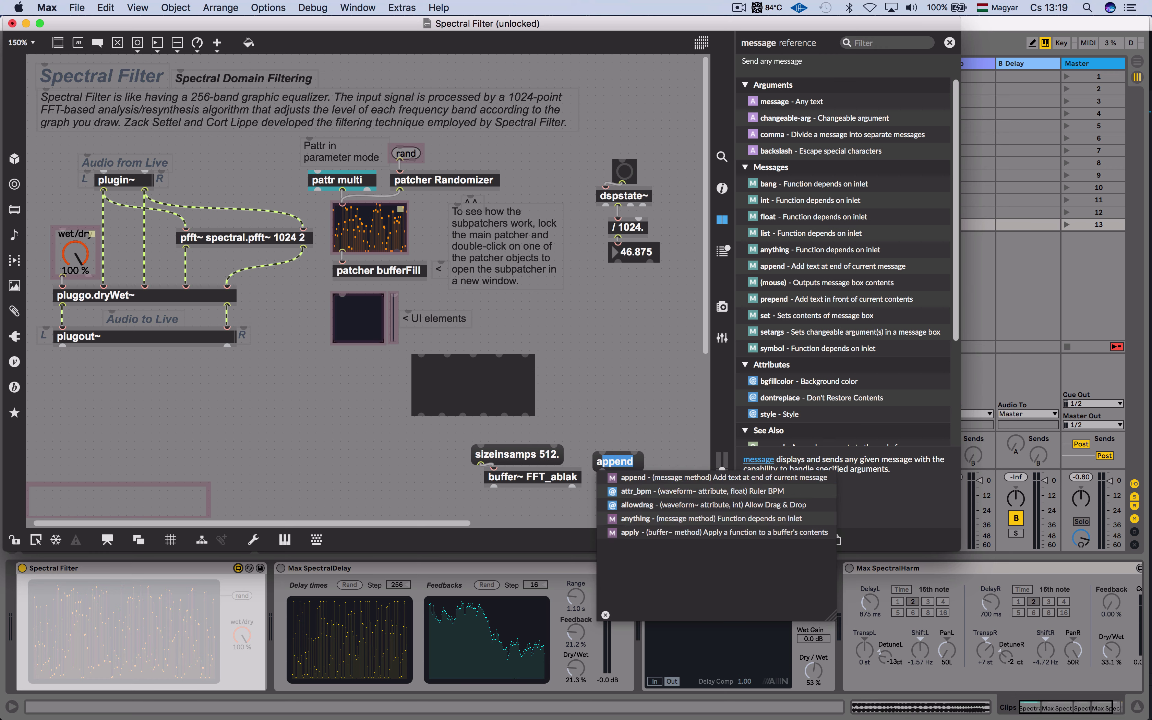
type("fill 1")
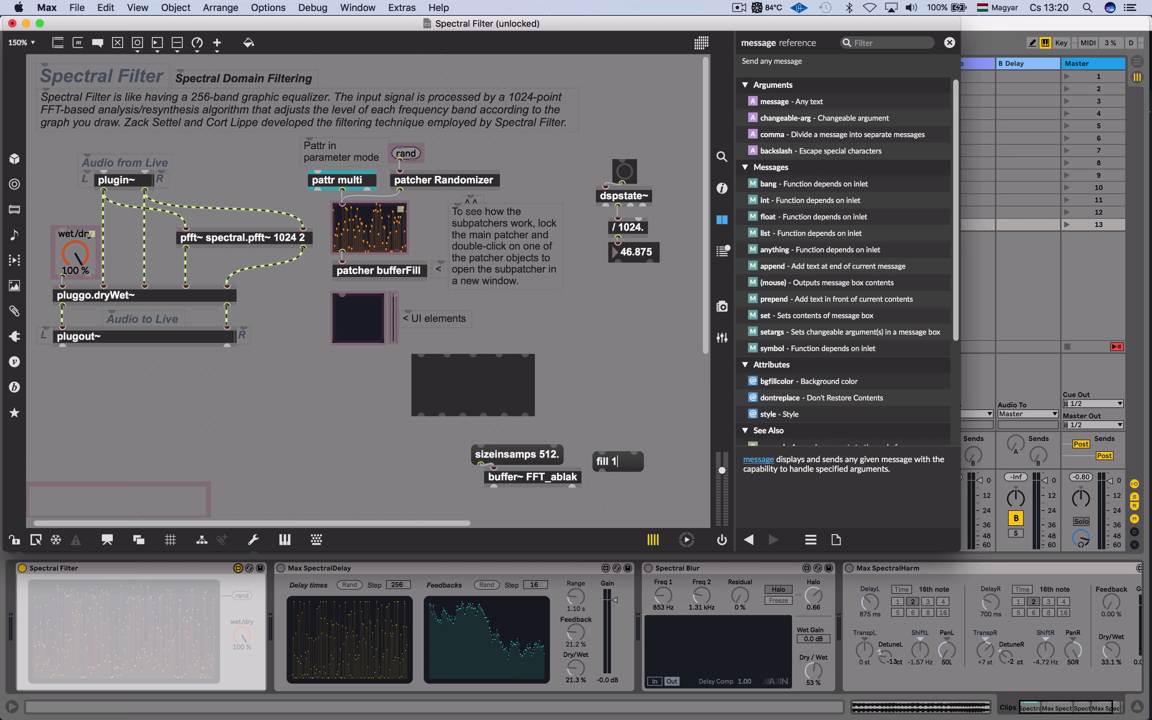
type("., apply blackman")
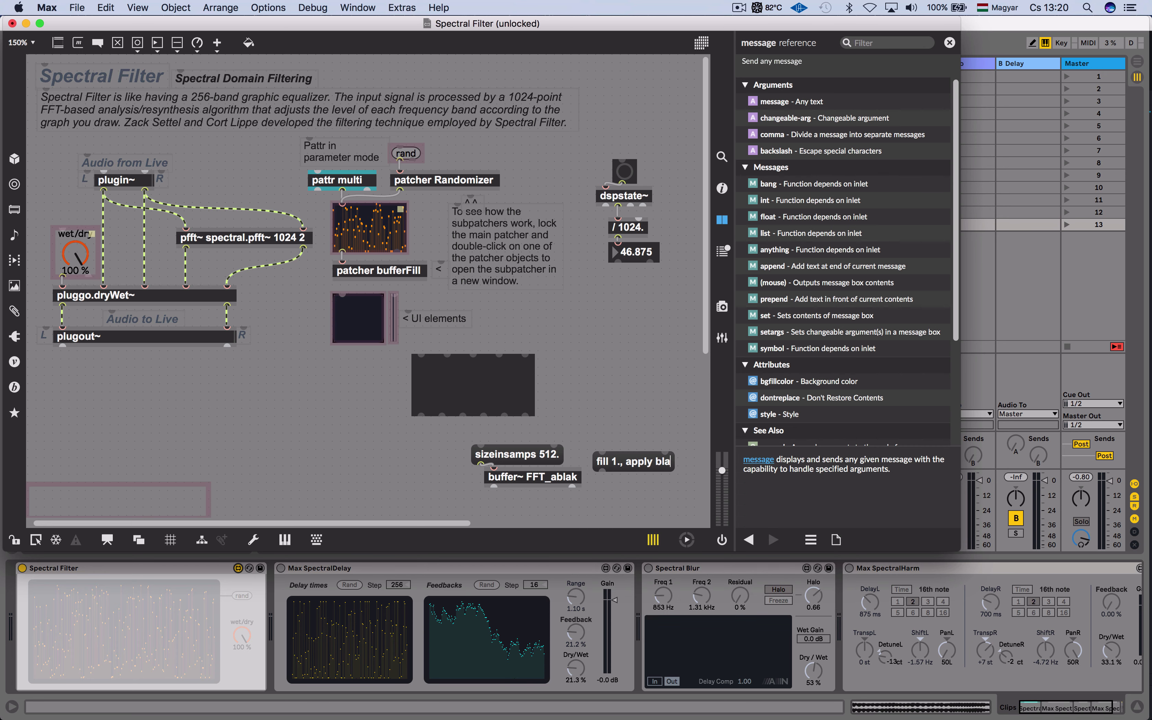
left_click(590, 517)
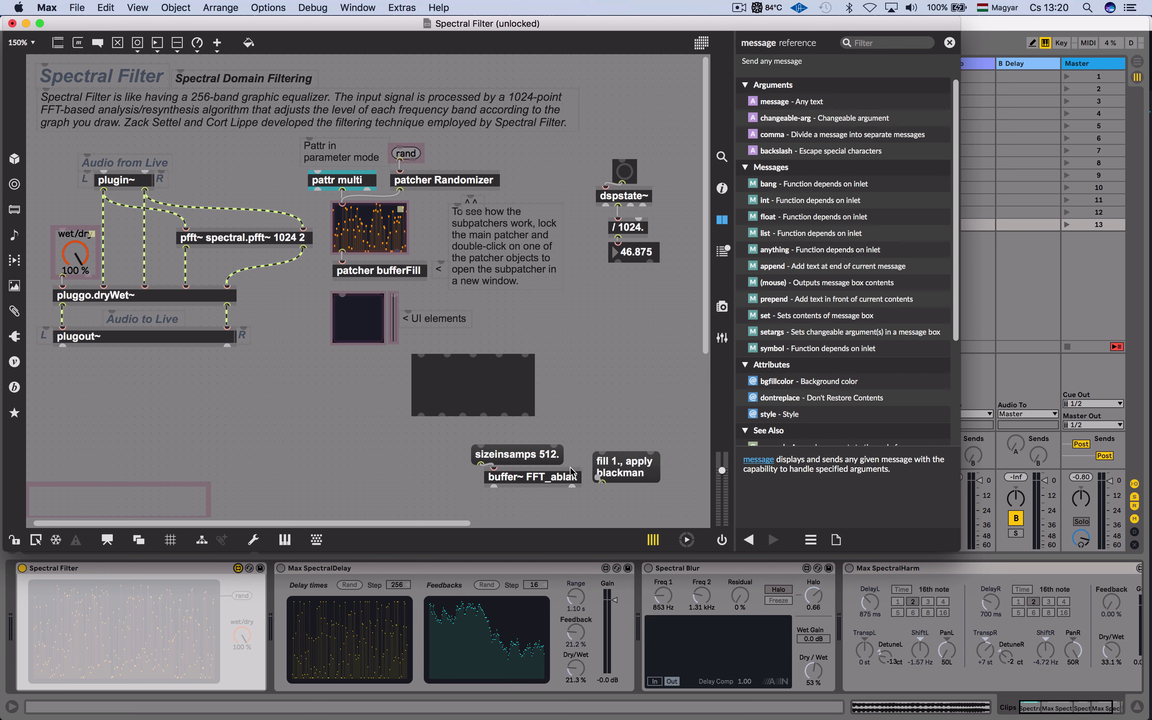
Connect the fill message to the FFT_ablak buffer, then add a "set FFT_ablak" message feeding the waveform~ display and send it.
left_click_drag(597, 486, 494, 471)
type("mset")
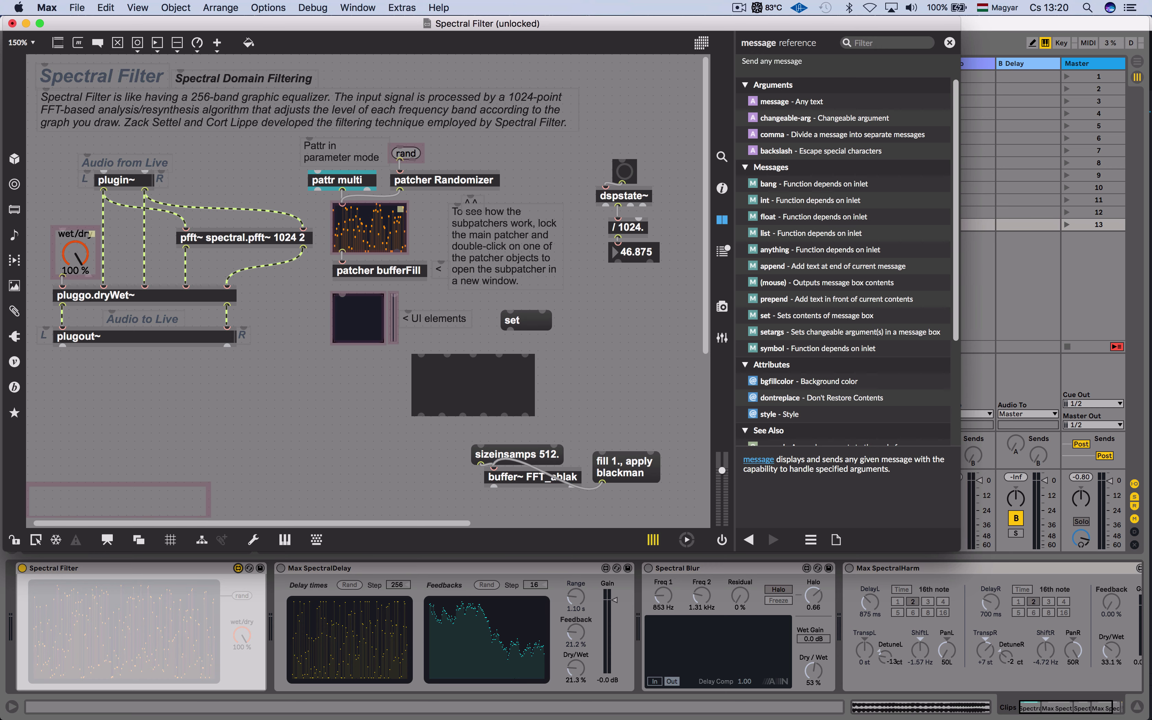
type(" FFT_ablak")
left_click_drag(508, 335, 422, 355)
left_click(548, 326, "super")
Move the buffer objects away and duplicate the waveform~ display into two staggered rows of three, with the patch window widened to show them.
left_click_drag(654, 495, 193, 438)
left_click_drag(481, 383, 531, 449, "alt")
left_click(398, 376)
left_click_drag(395, 366, 614, 440)
left_click_drag(590, 389, 682, 389)
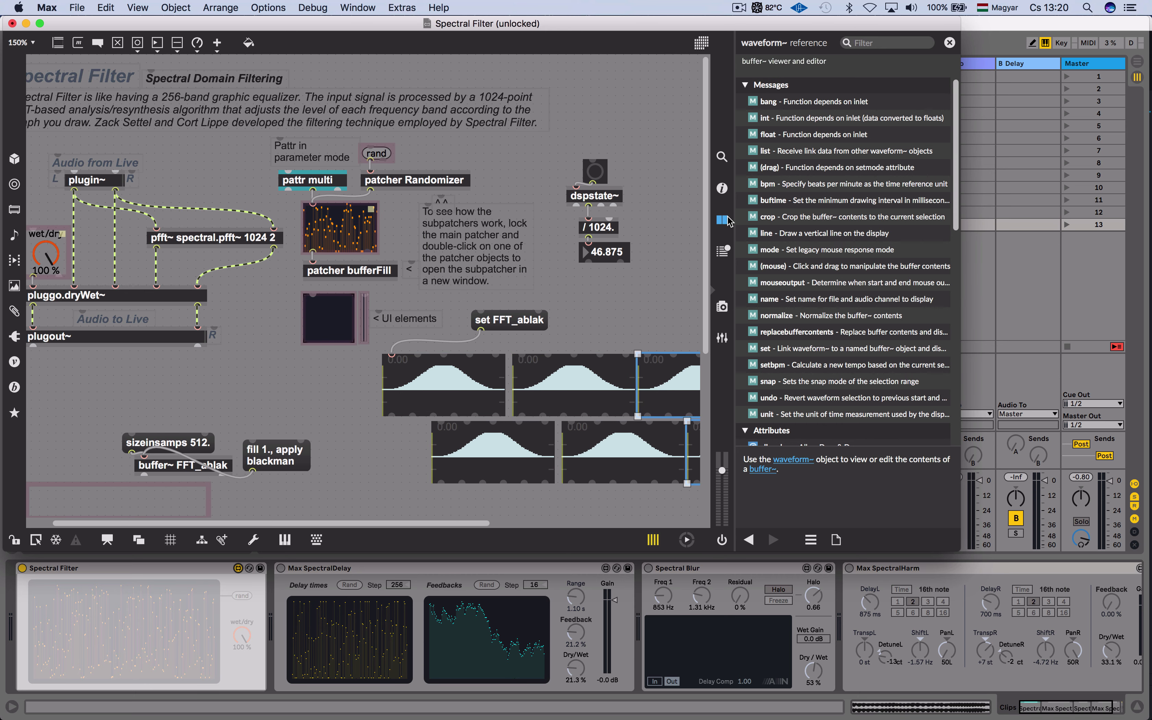
left_click(726, 220)
left_click_drag(734, 214, 856, 211)
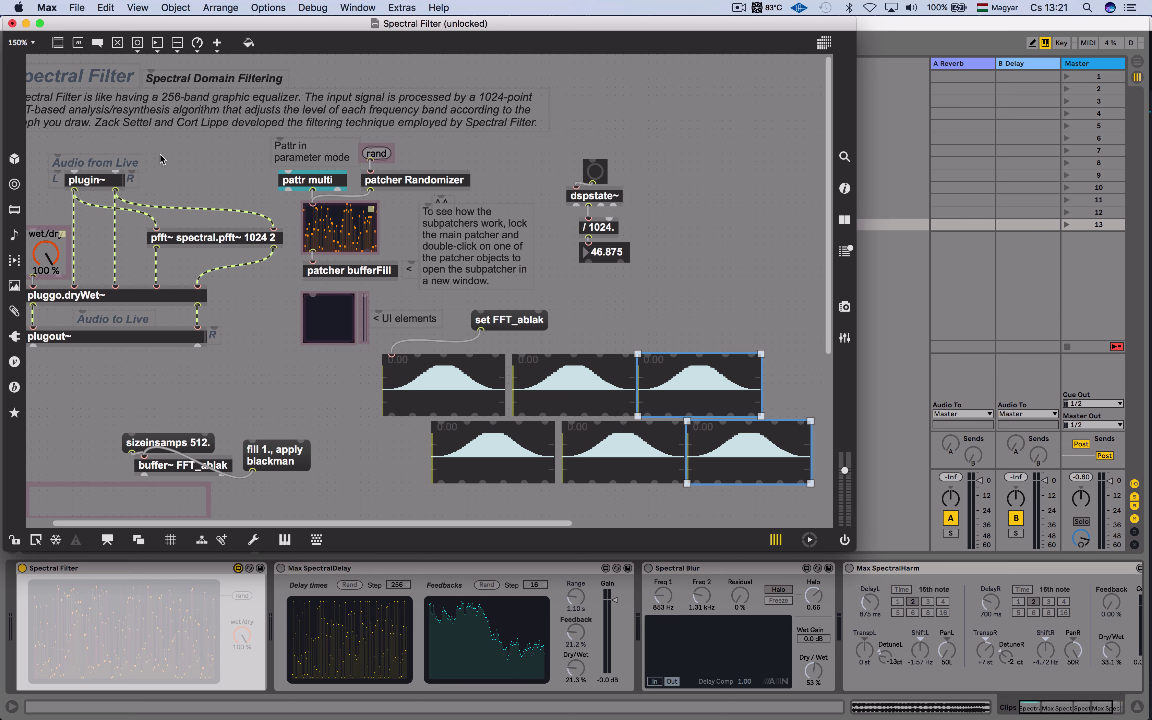
Close the Spectral Filter patch editor and randomize the device's filter bands several times.
left_click(12, 24)
left_click(390, 105)
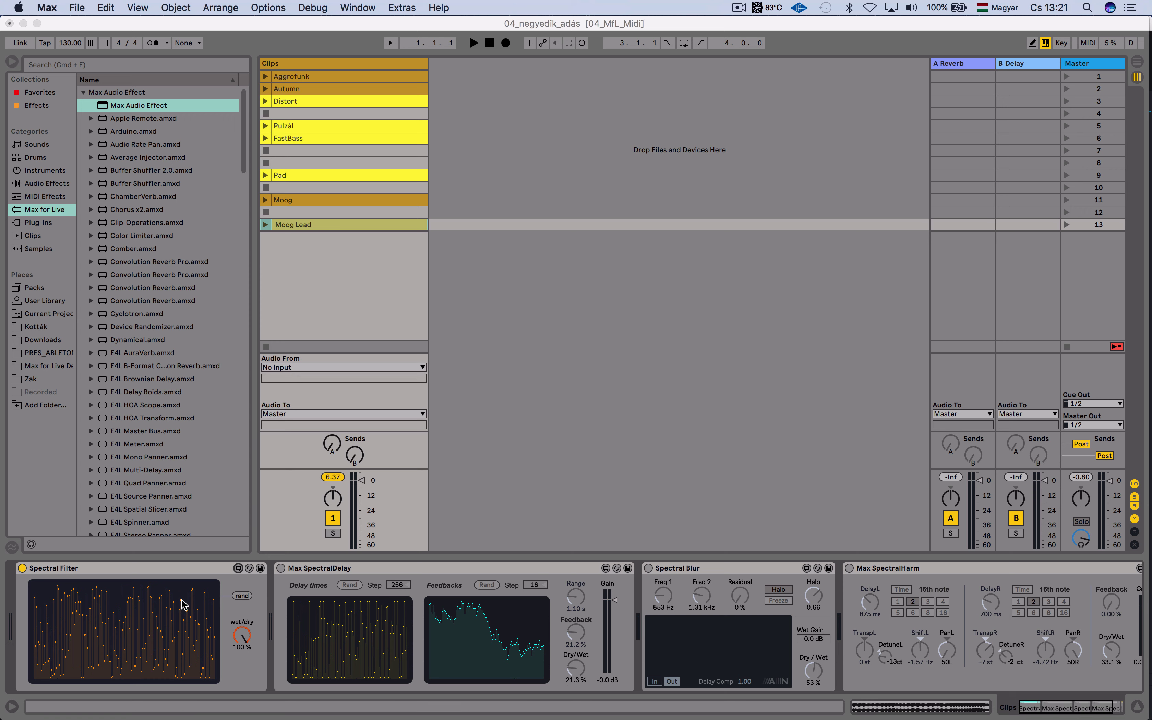
left_click(240, 596)
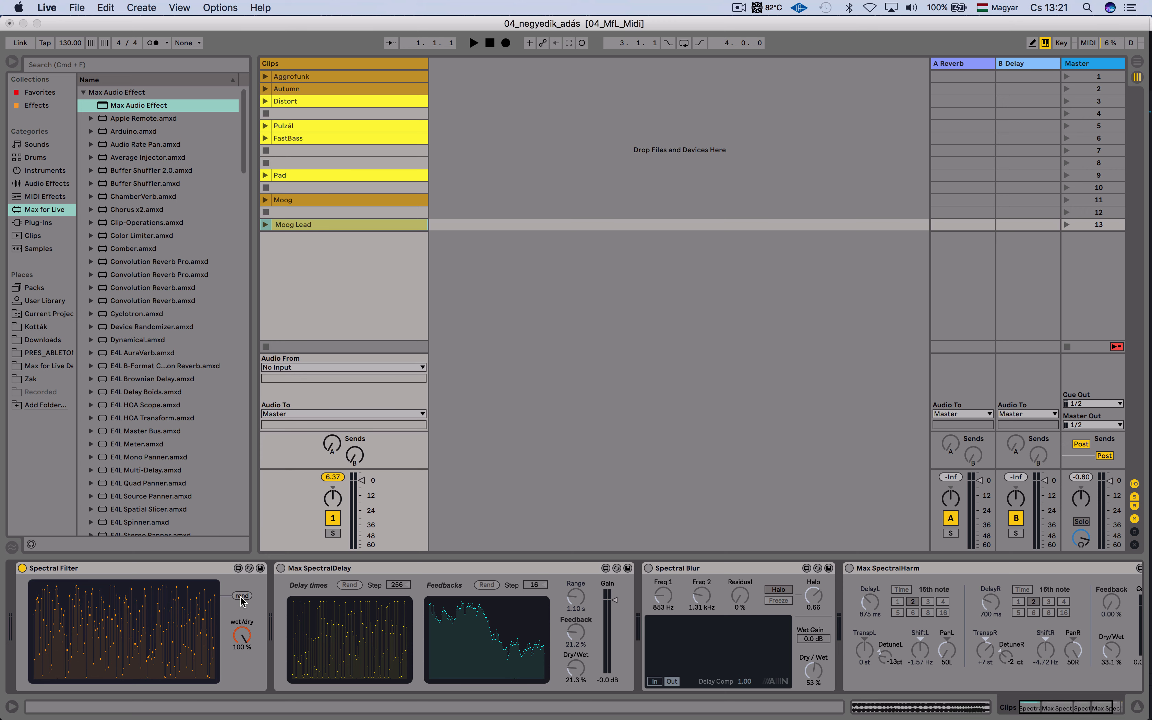
left_click(240, 596)
left_click(241, 596)
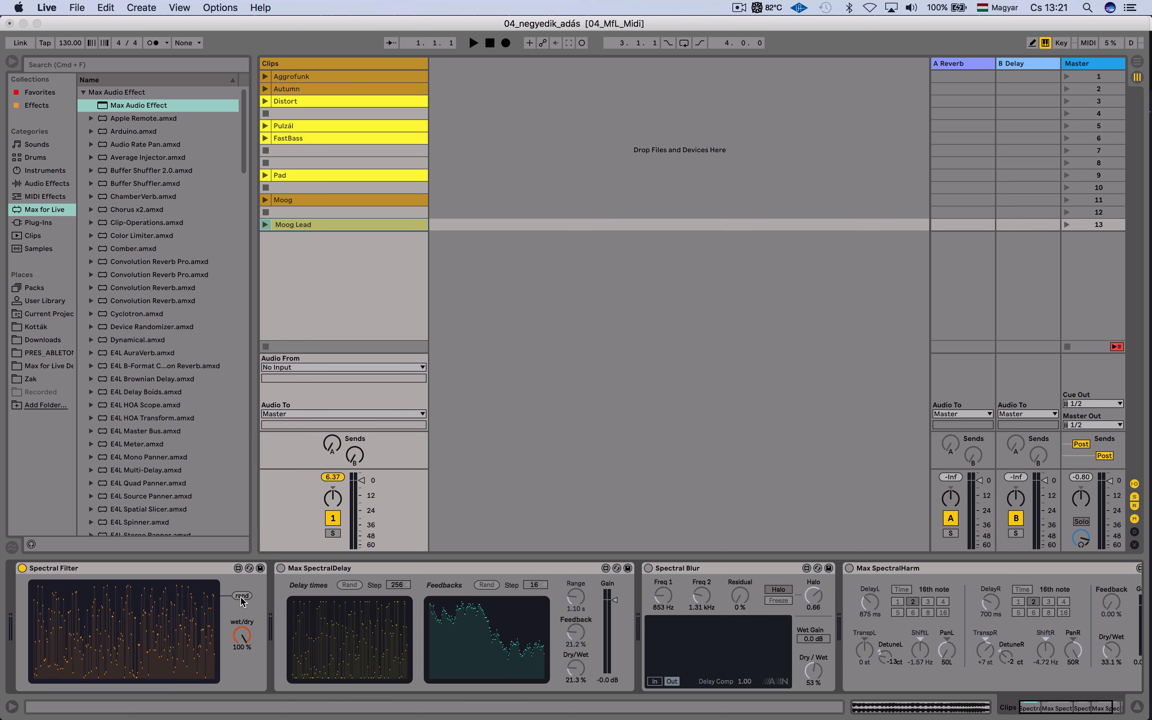
left_click(241, 596)
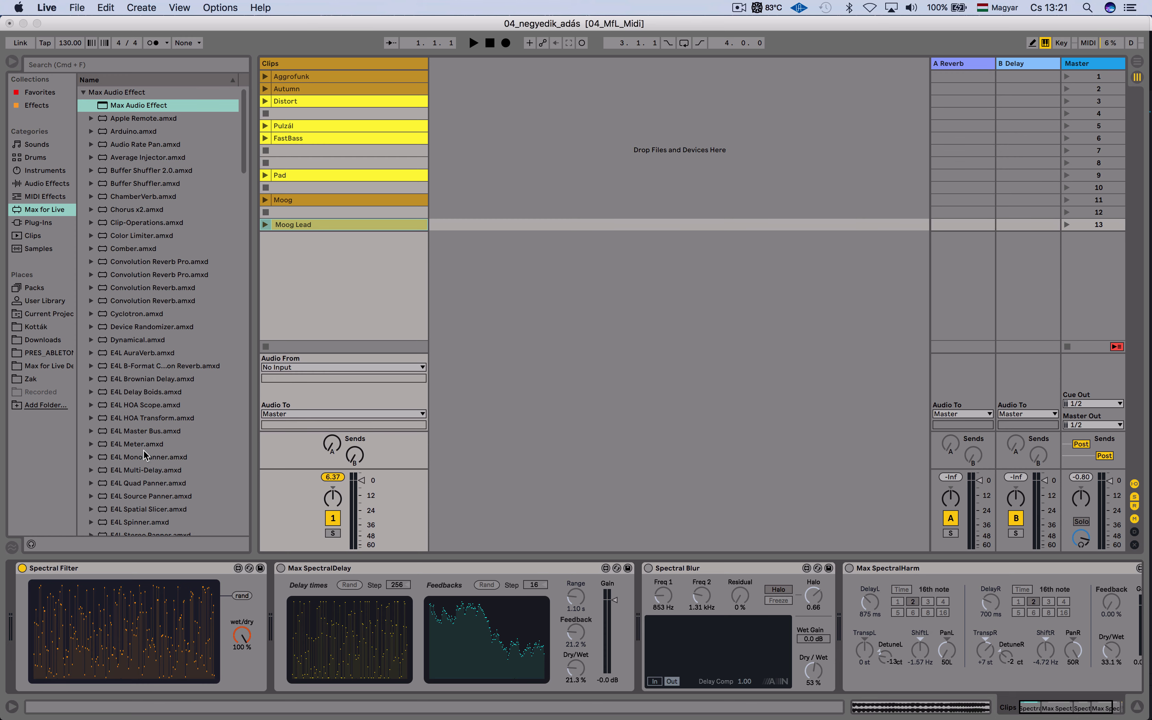
Insert a blank Max Audio Effect ahead of the Spectral Filter and add a pink~ object to its patch.
double_click(143, 105)
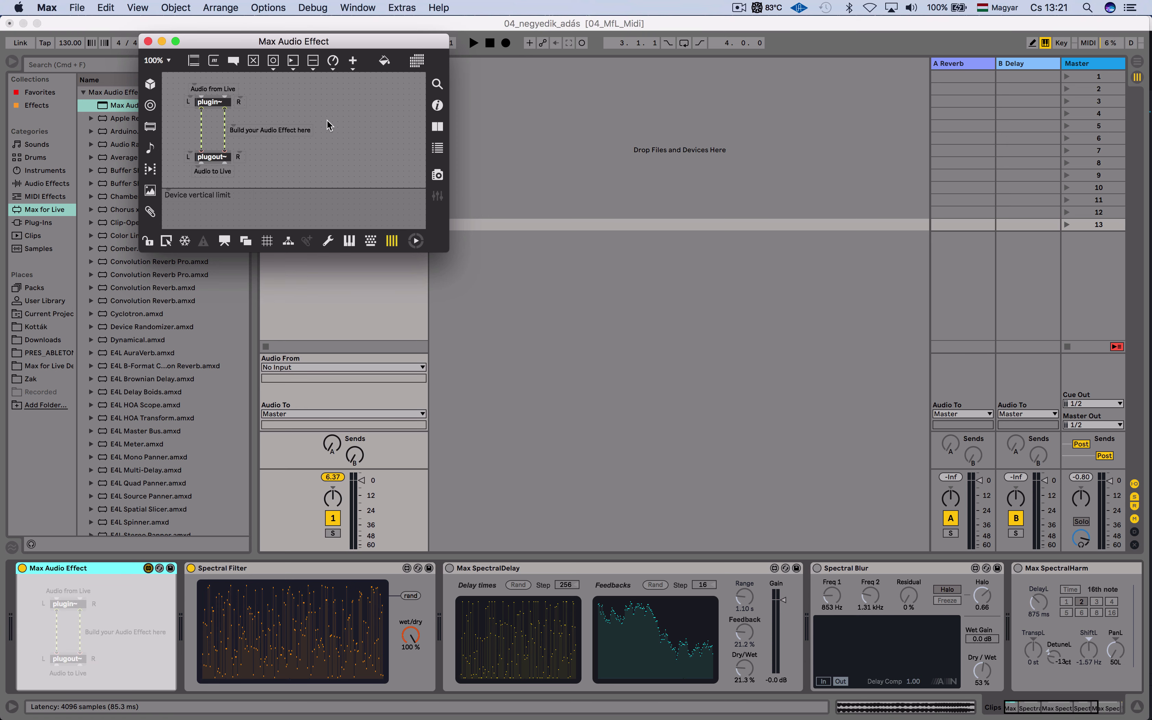
type("npink~")
key("Return")
left_click_drag(343, 128, 339, 112)
type("nliv")
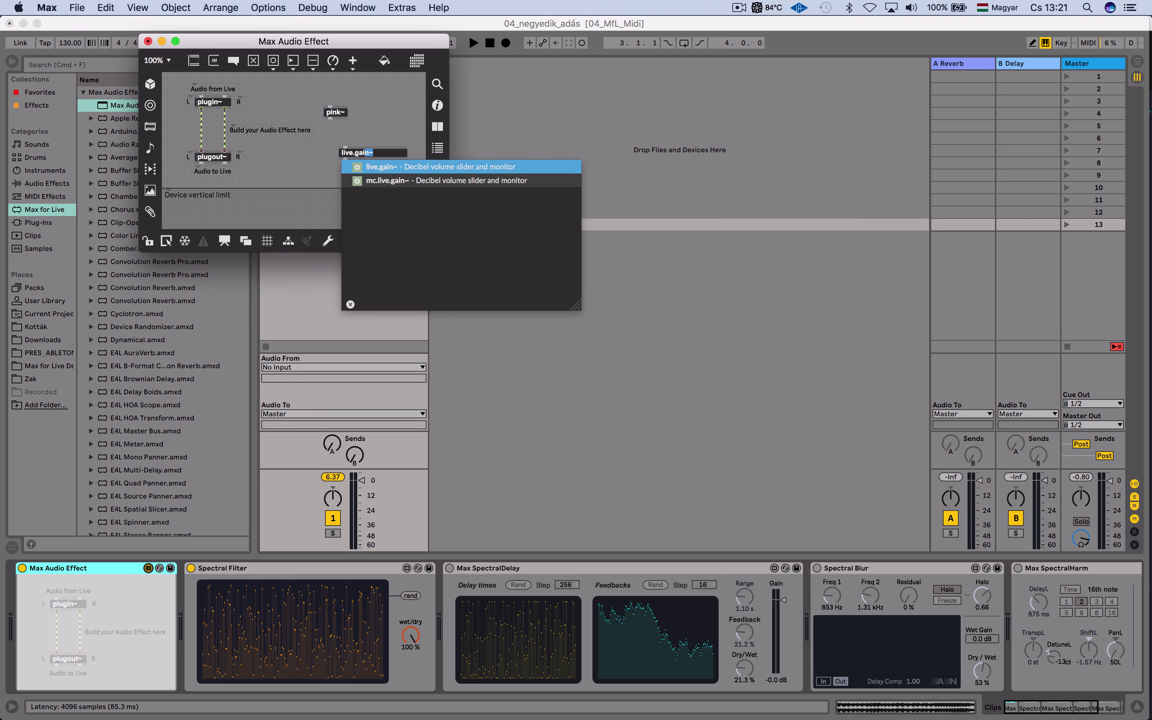
type(" @")
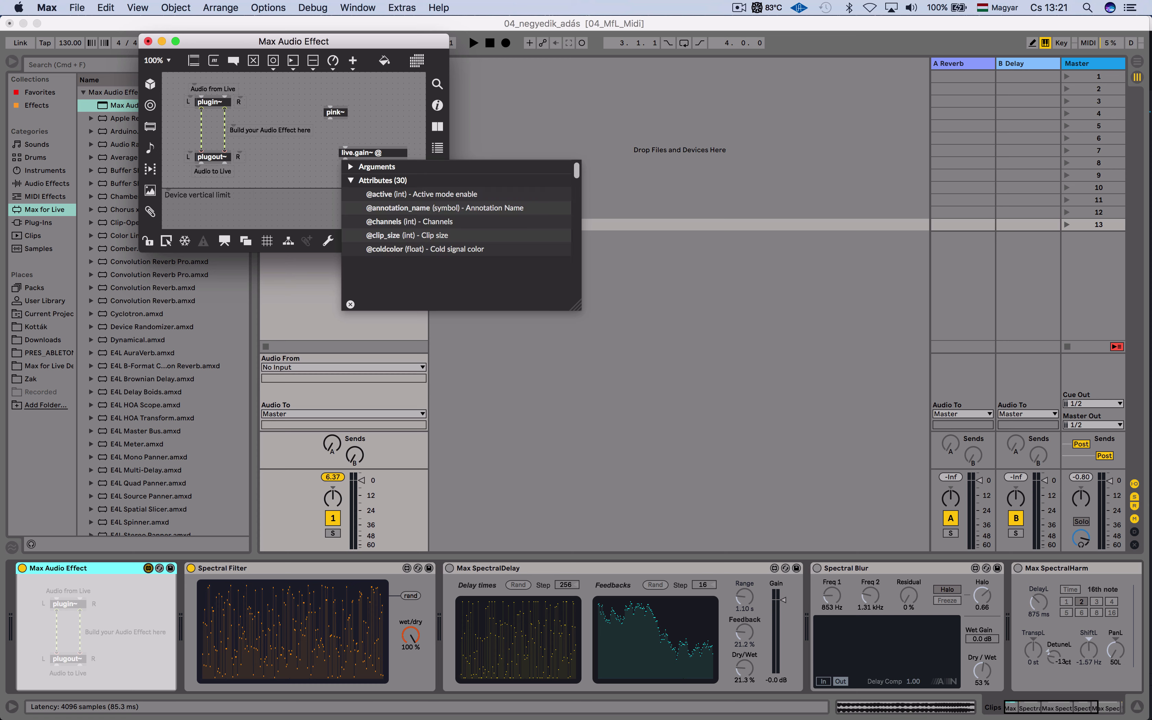
key("Down")
key("Down")
key("Down")
key("Down")
key("Down")
key("Down")
key("Down")
key("Down")
key("Down")
key("Down")
key("Down")
key("Down")
key("Down")
key("Down")
key("Down")
key("Down")
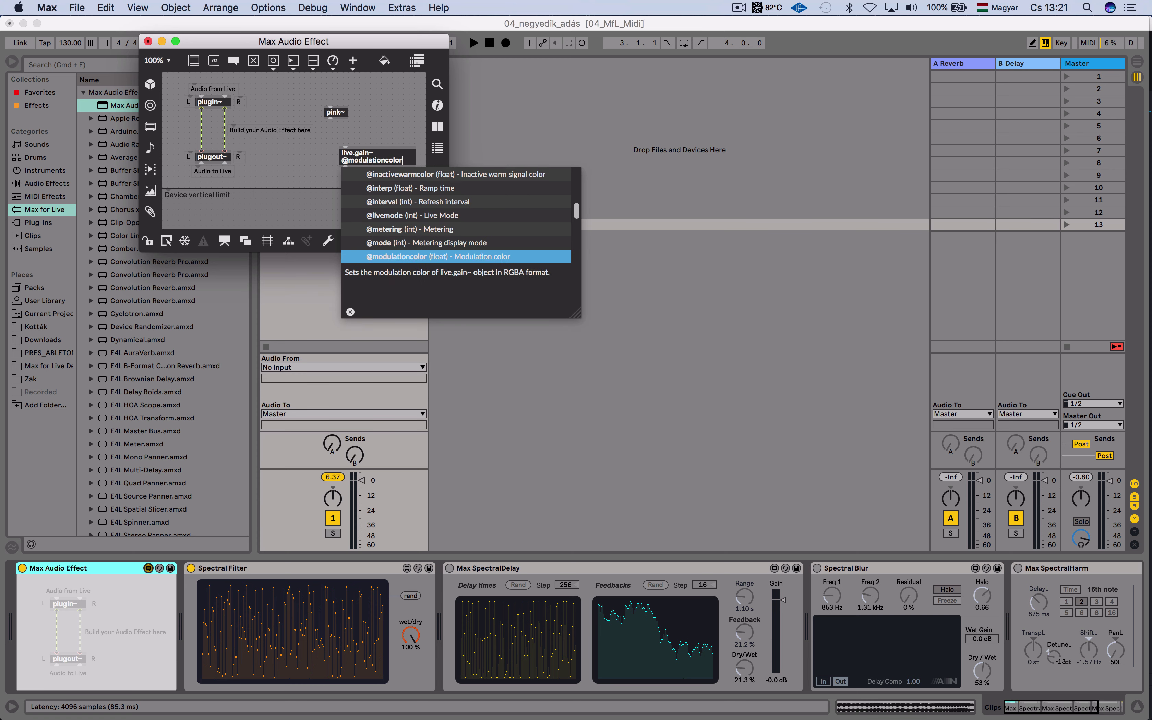
key("Down")
type("1")
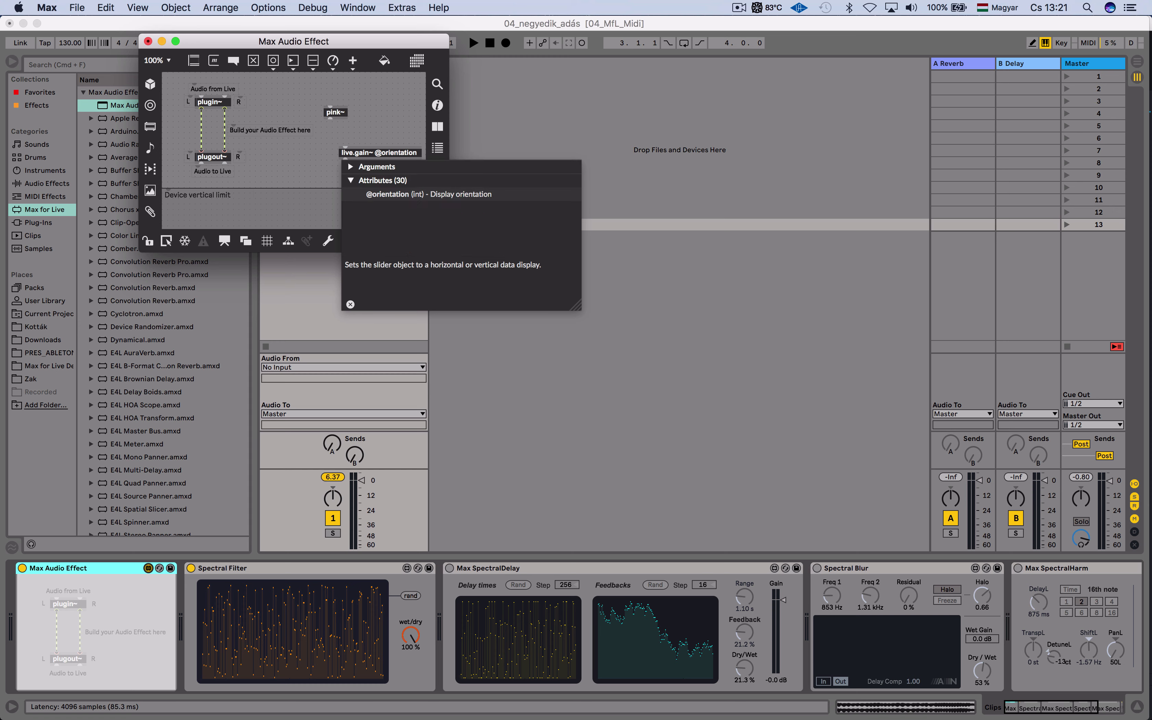
Wire pink~ into both live.gain~ inlets and route its two signal outlets to plugout~.
left_click(342, 135)
left_click_drag(365, 165, 397, 139)
left_click_drag(363, 208, 343, 165)
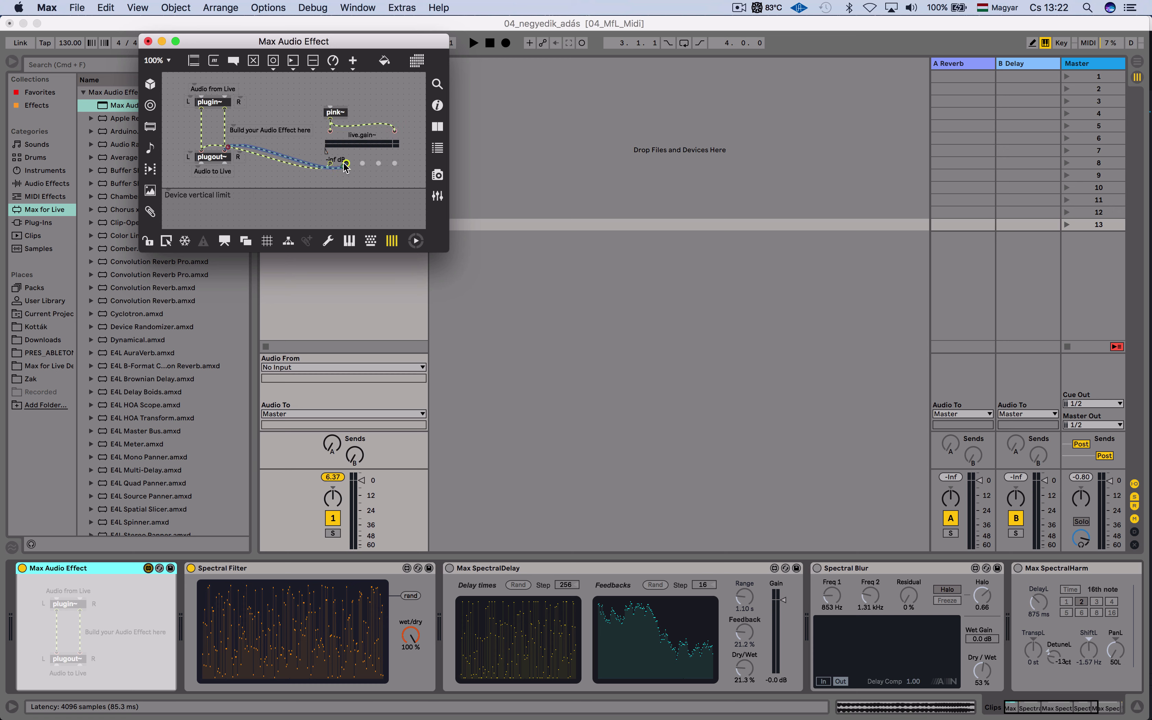
Close the patch and save the device as OnlyPinkNoise.amxd, replacing the existing file.
left_click(148, 41)
left_click(412, 120)
left_click(478, 433)
left_click(790, 613)
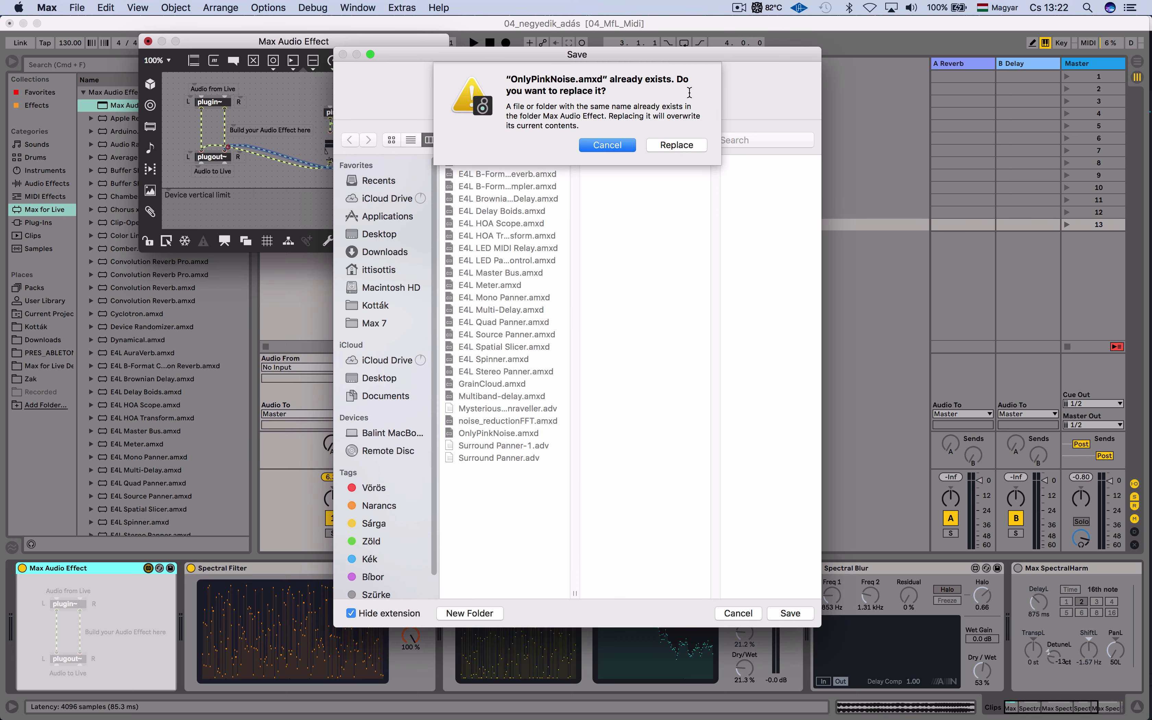
left_click(676, 144)
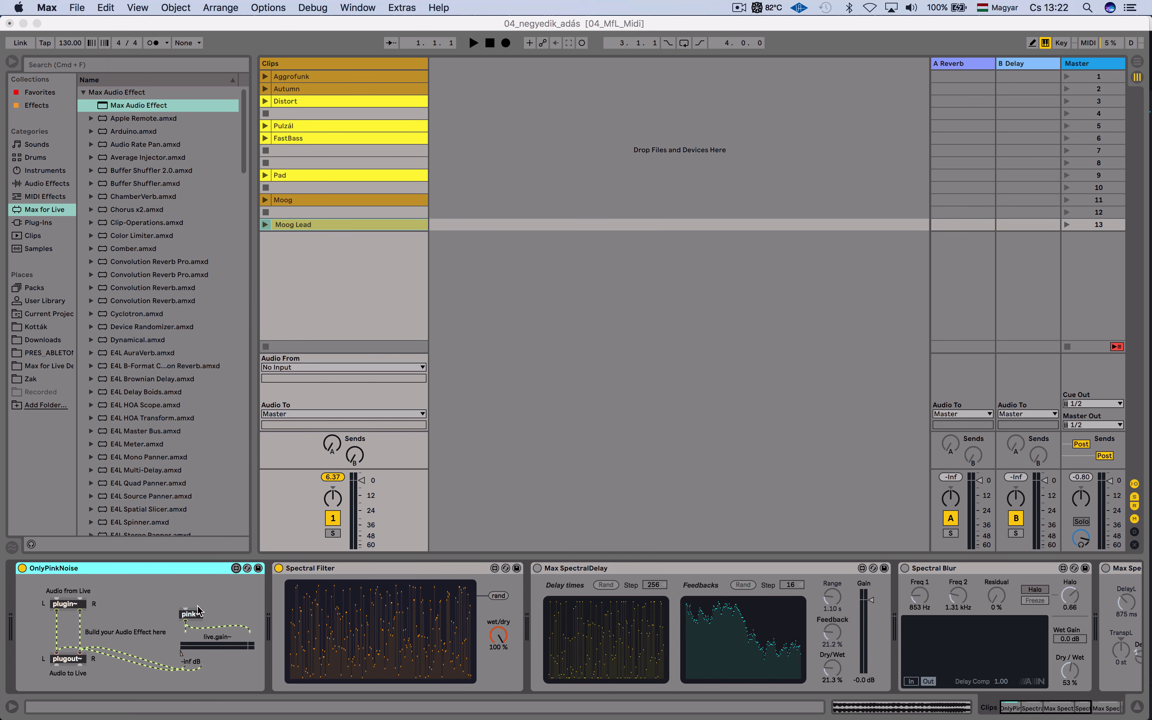
Raise the pink noise gain to -12 dB and pull all Spectral Filter bands down to zero.
left_click(181, 655)
left_click_drag(187, 653, 226, 653)
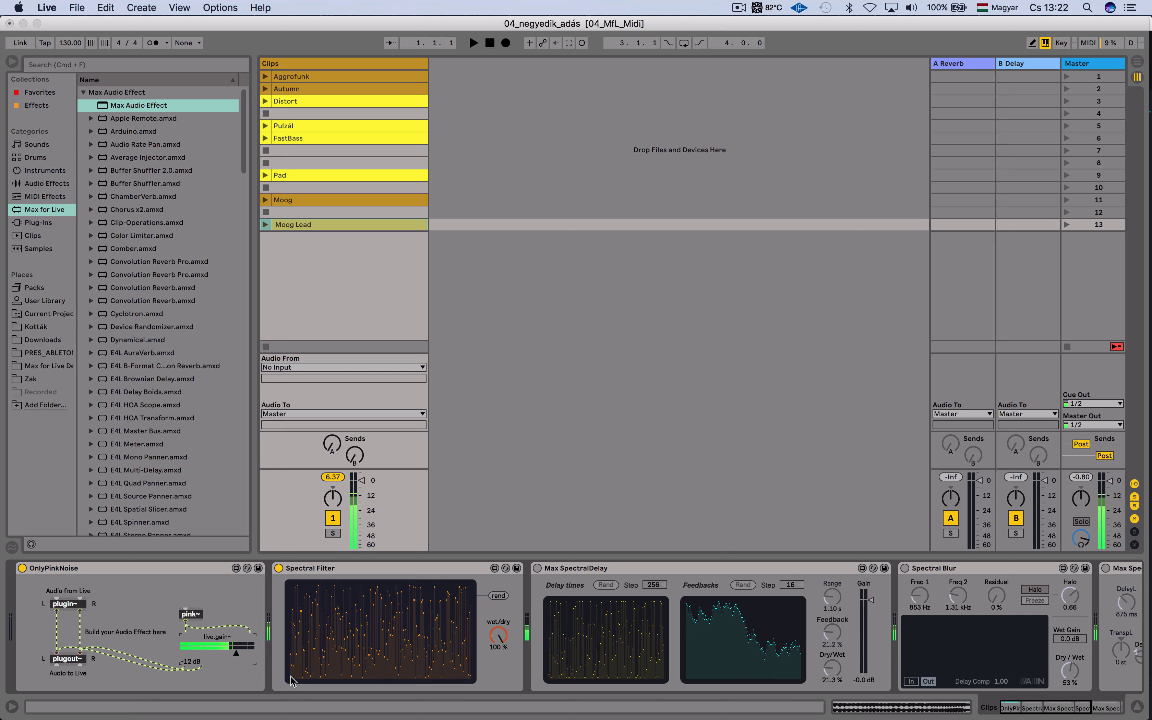
left_click_drag(291, 680, 511, 687)
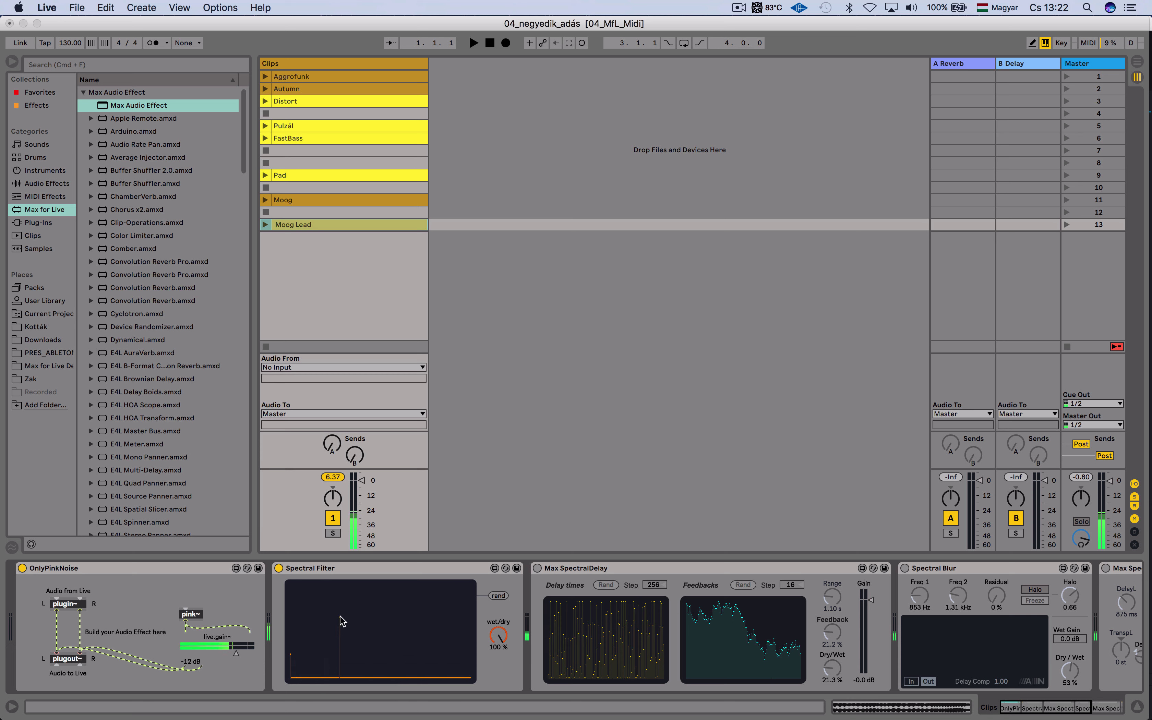
Raise several isolated low-frequency bands in the Spectral Filter one by one, then turn the pink noise gain down to -inf dB.
left_click(325, 608)
left_click(309, 617)
left_click(290, 654)
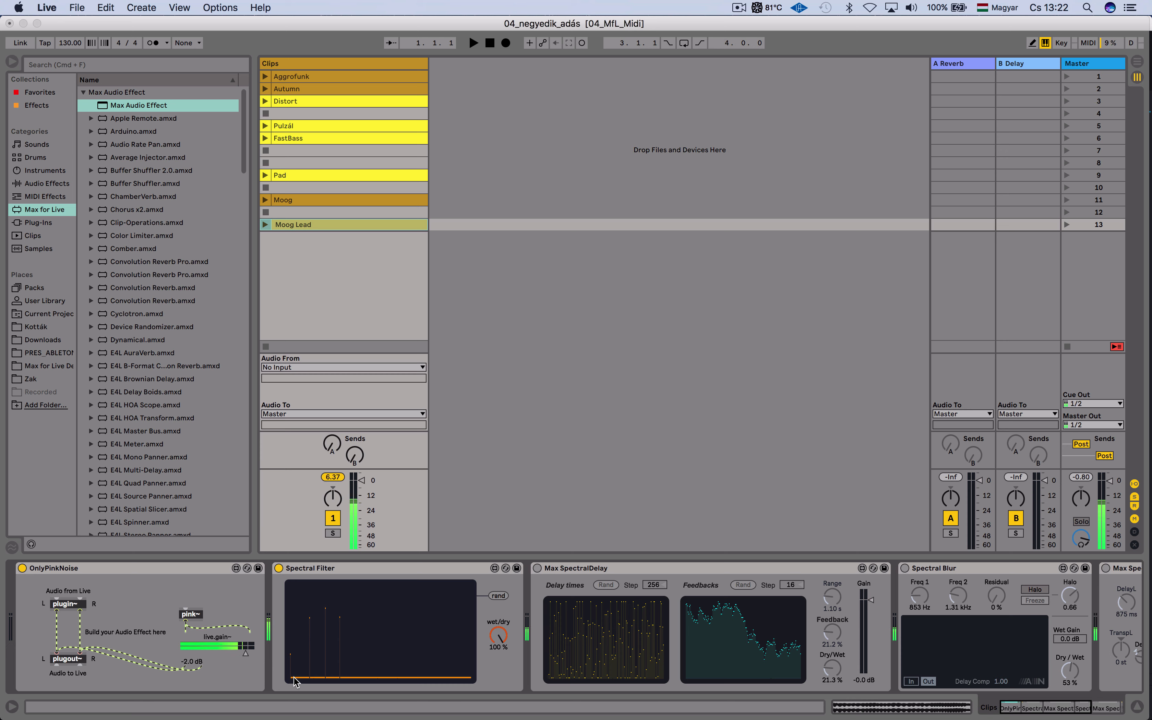
left_click(288, 676)
left_click(363, 636)
left_click(345, 634)
left_click(315, 632)
mouse_move(336, 676)
left_mouse_down()
mouse_move(375, 675)
mouse_move(331, 678)
mouse_move(365, 682)
left_mouse_up()
left_click(302, 608)
left_click(337, 644)
left_click_drag(239, 653, 182, 653)
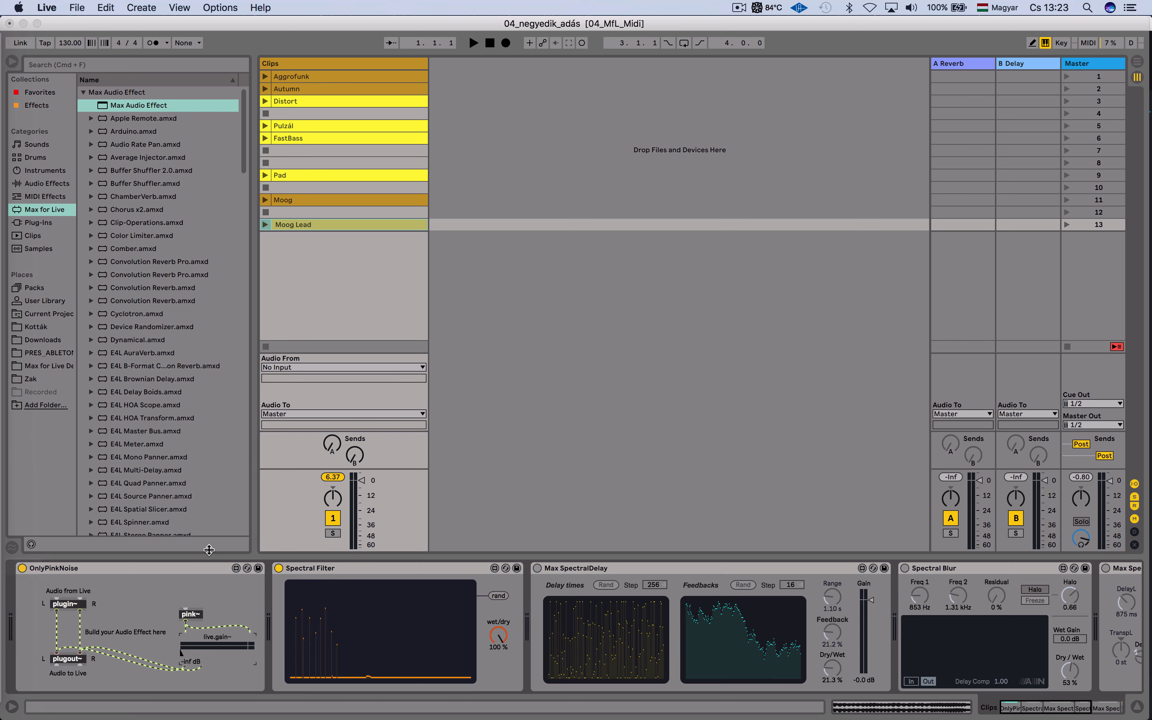
Play the Aggrofunk clip, randomize the Spectral Filter, then redraw its curve as one central peak falling off on both sides.
left_click(265, 77)
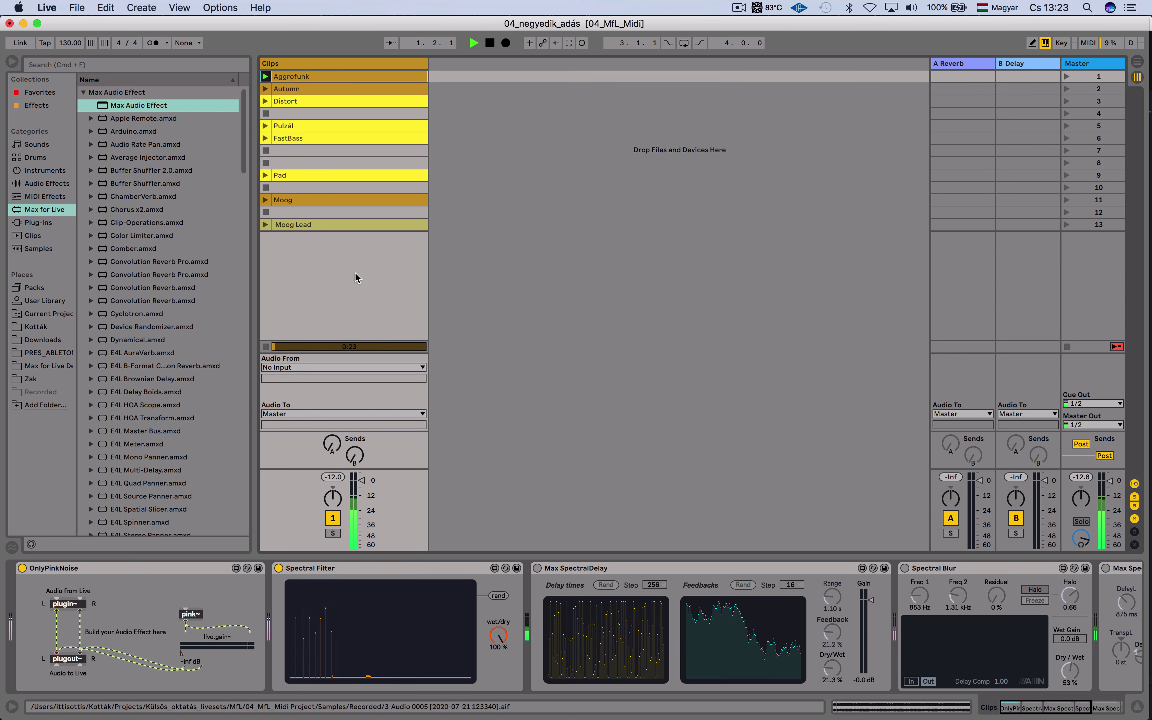
left_click(499, 597)
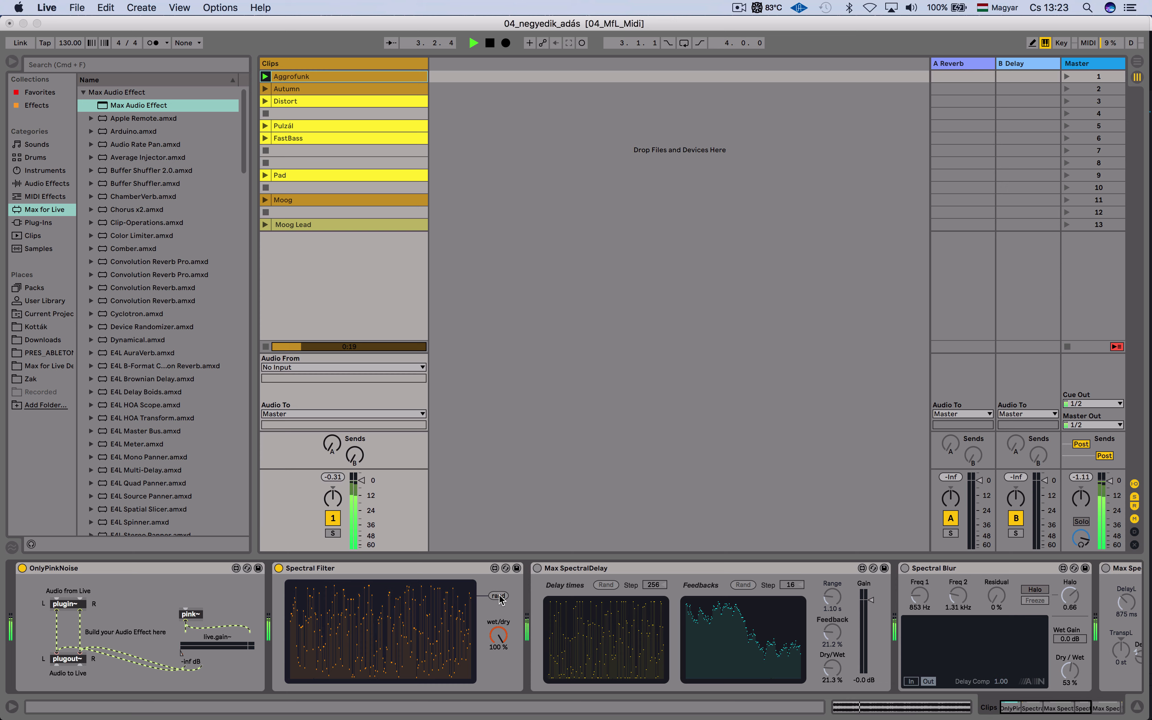
left_click_drag(415, 635, 268, 642)
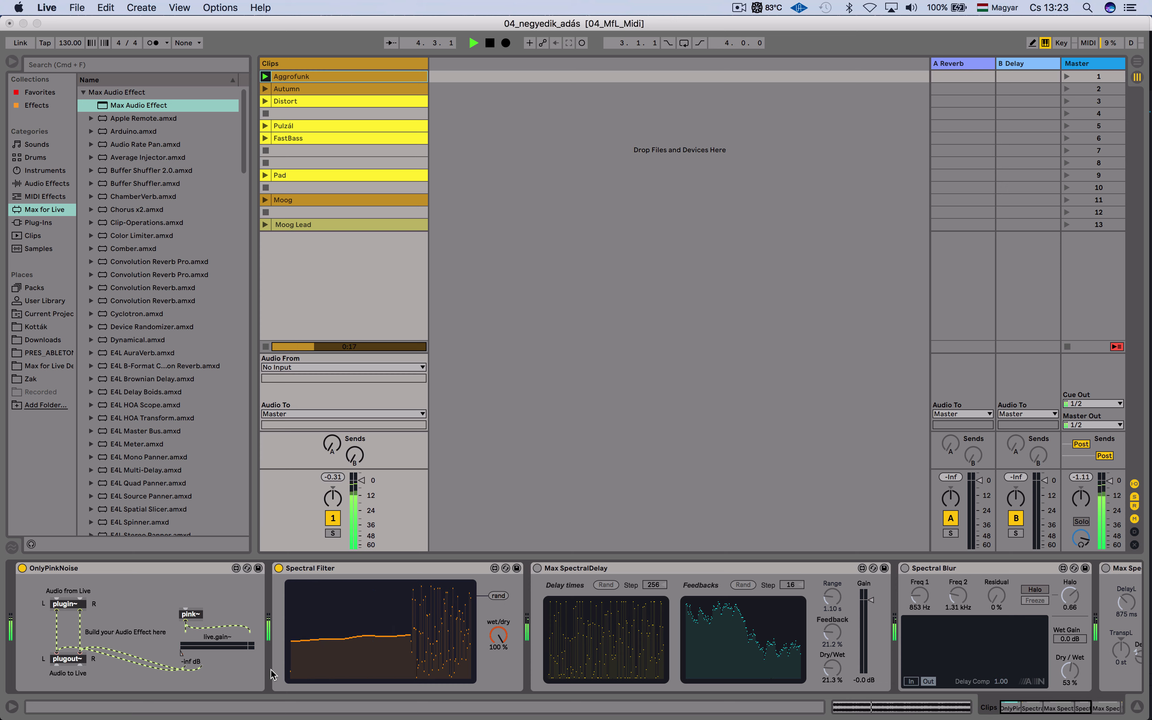
mouse_move(398, 615)
left_mouse_down()
mouse_move(431, 650)
mouse_move(475, 669)
left_mouse_up()
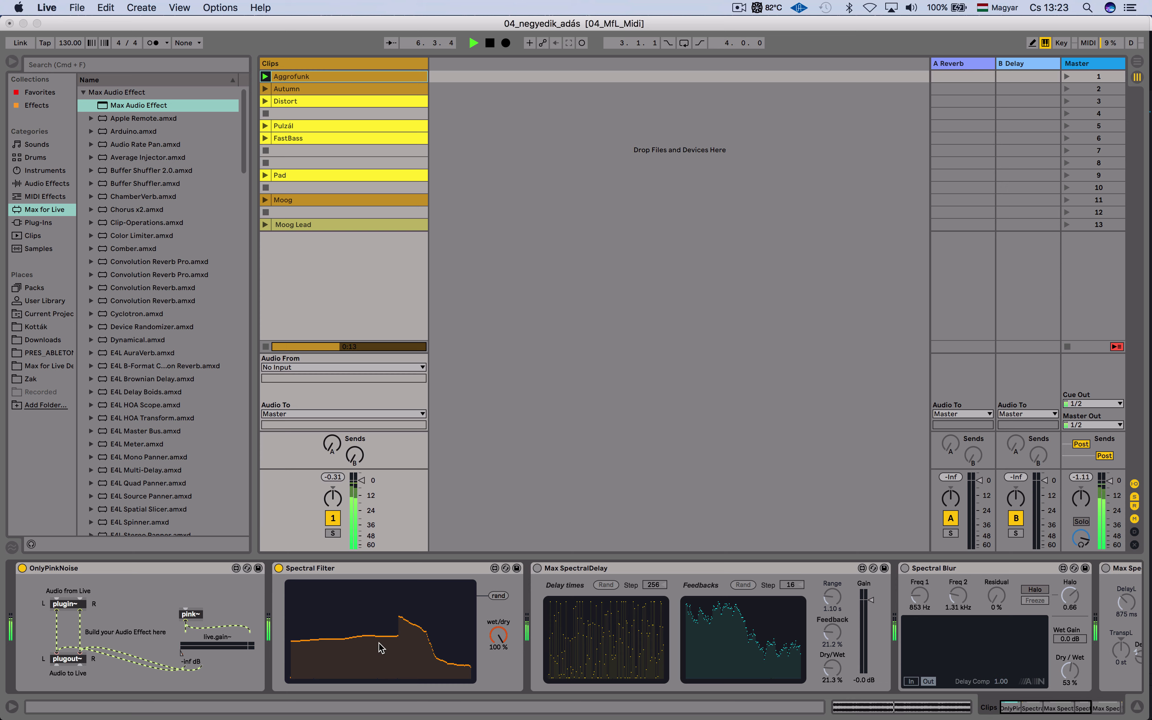
left_click_drag(381, 648, 289, 677)
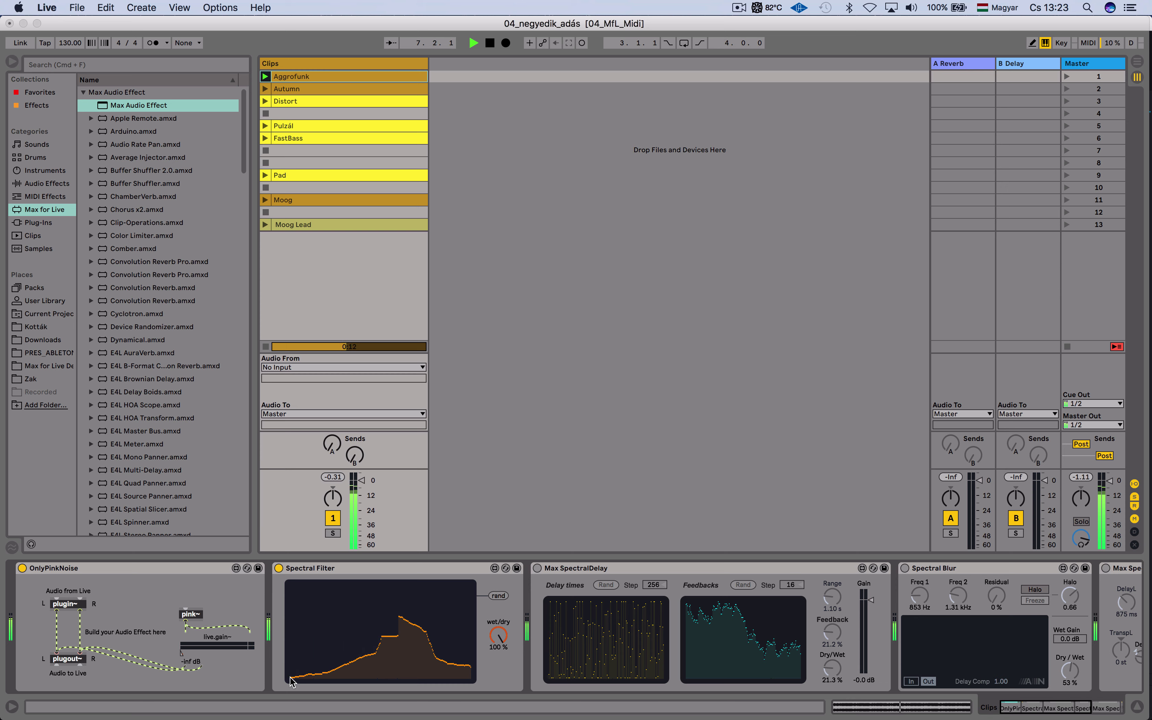
Randomize the Spectral Filter three times while Aggrofunk plays, then stop the clip.
left_click(500, 595)
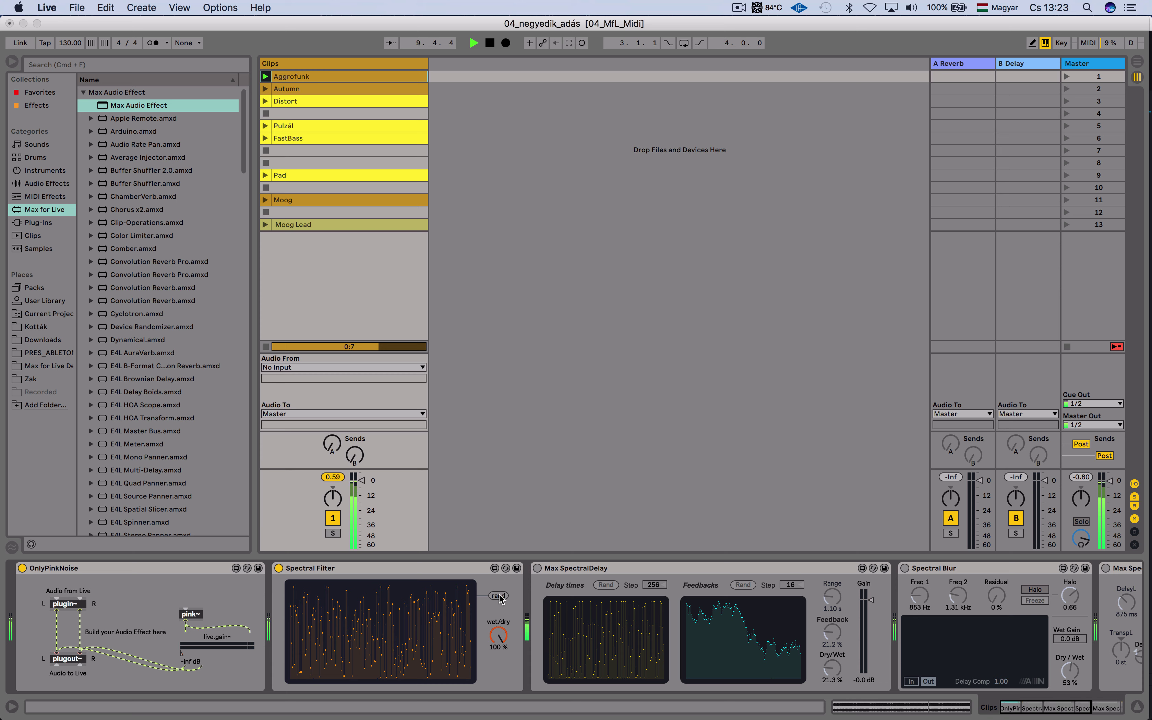
left_click(499, 596)
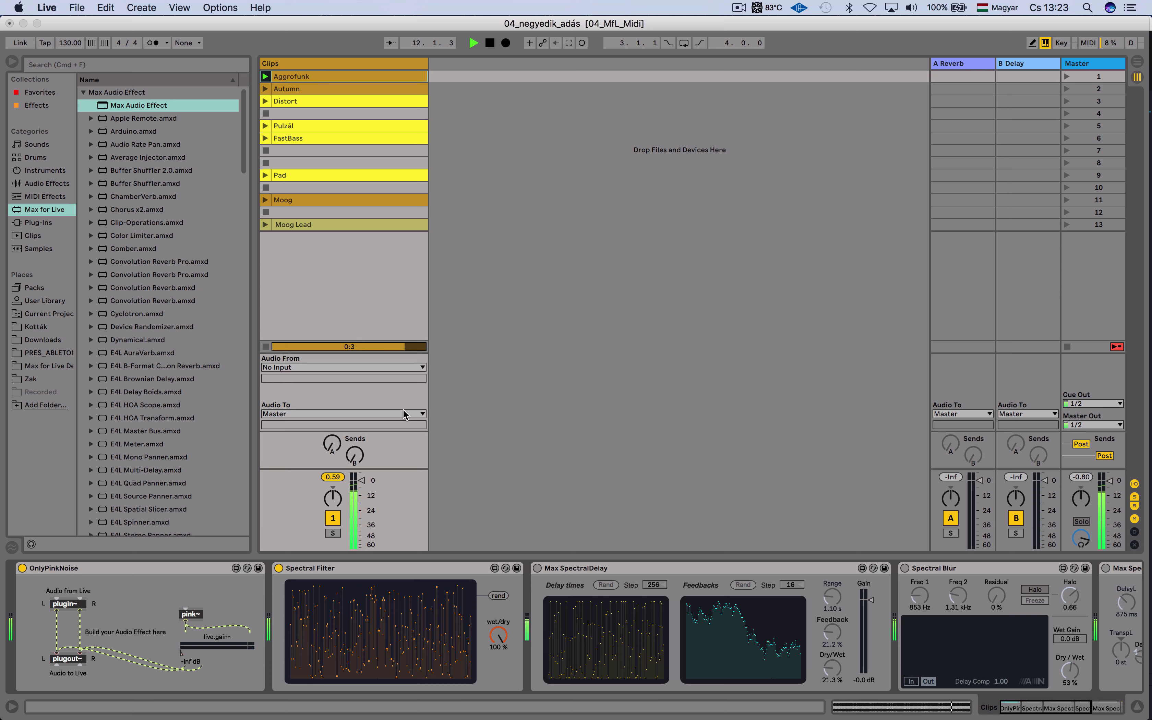
left_click(498, 595)
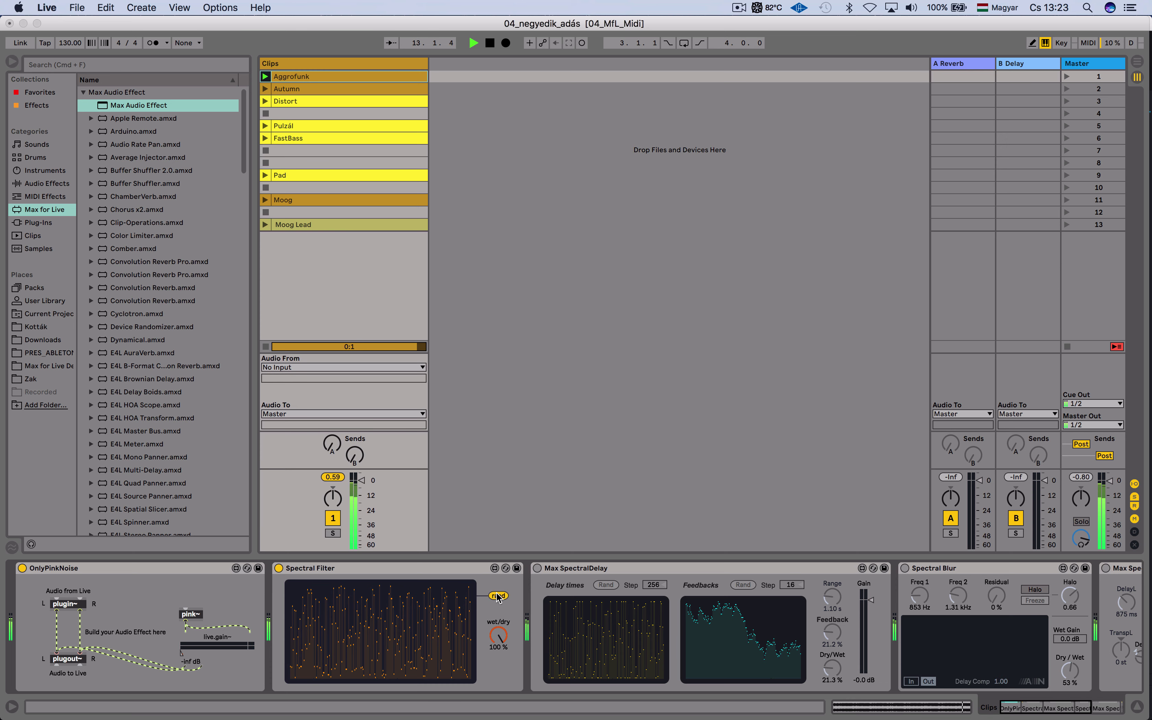
left_click(267, 348)
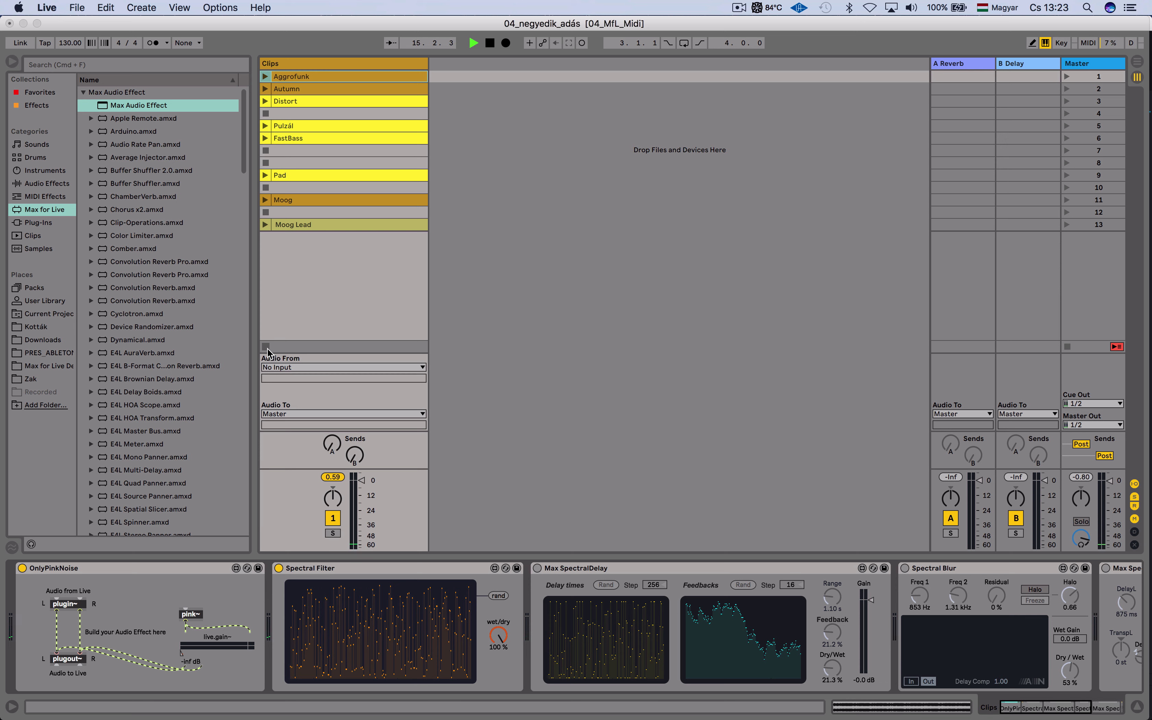
Play the Pulzál clip, lower the Spectral Filter's wet/dry mix to 52.8 %, and randomize its bands before and after the change.
left_click(265, 125)
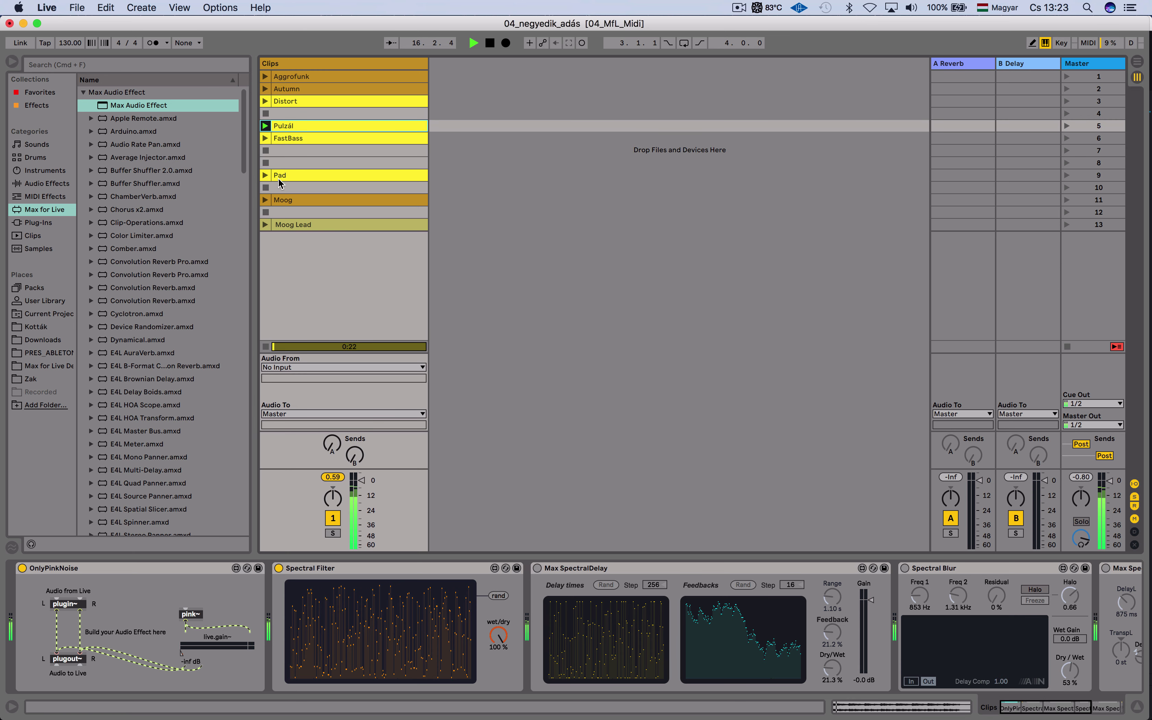
left_click(497, 596)
left_click_drag(496, 634, 496, 658)
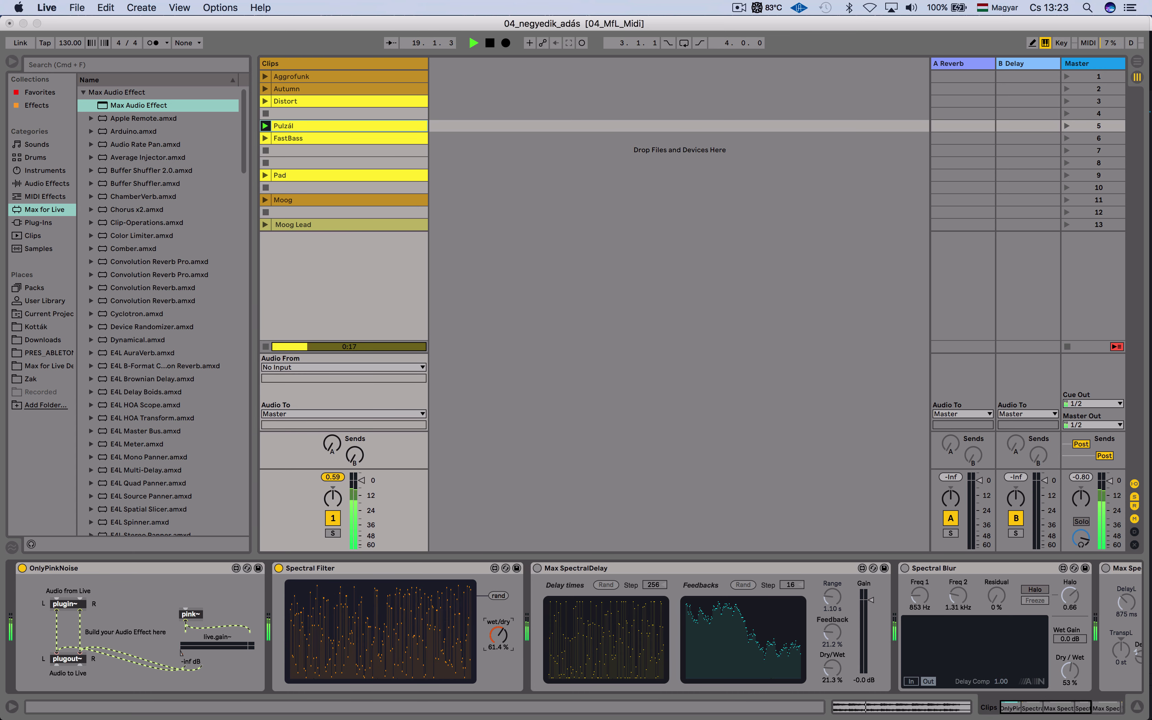
left_click(498, 595)
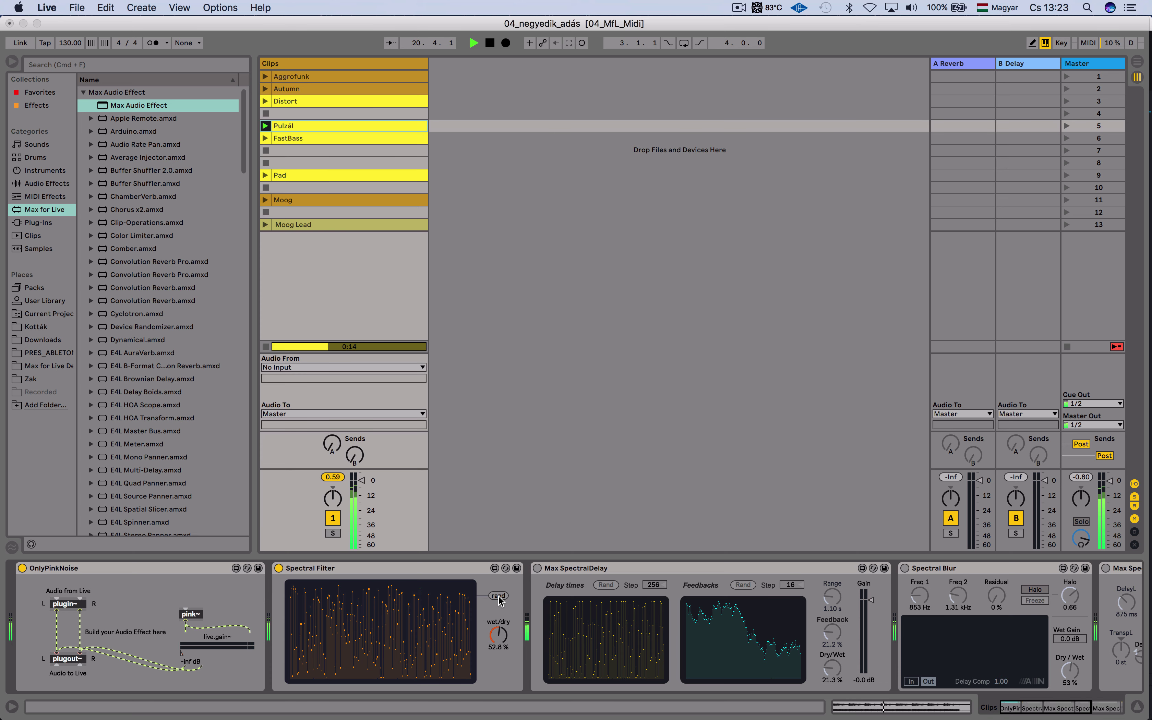
Set the Spectral Filter's wet/dry mix to 100 % and randomize its bands four times.
left_click_drag(499, 634, 498, 617)
left_click(498, 596)
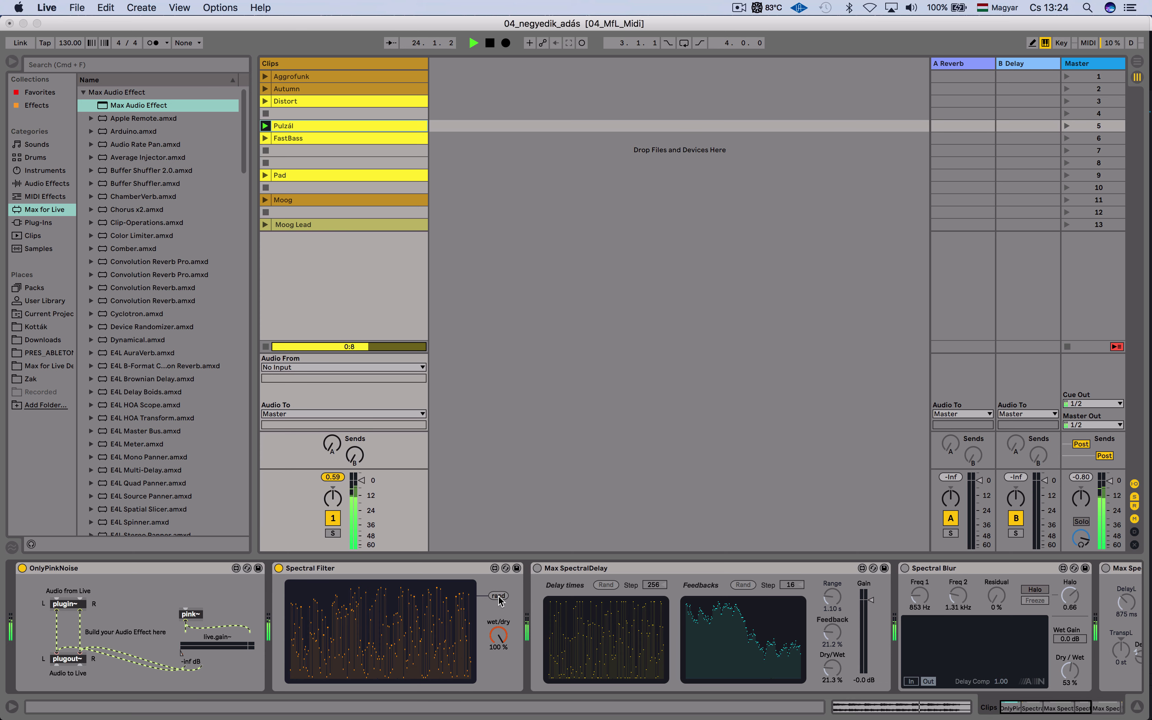
left_click(500, 596)
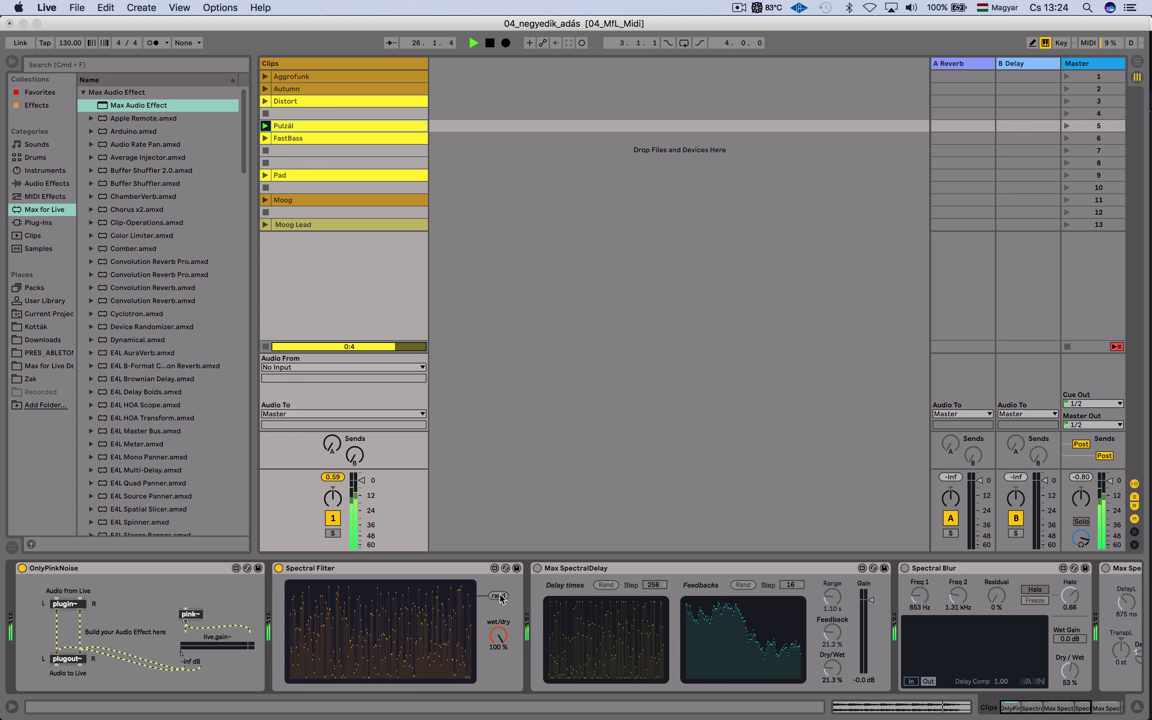
left_click(500, 596)
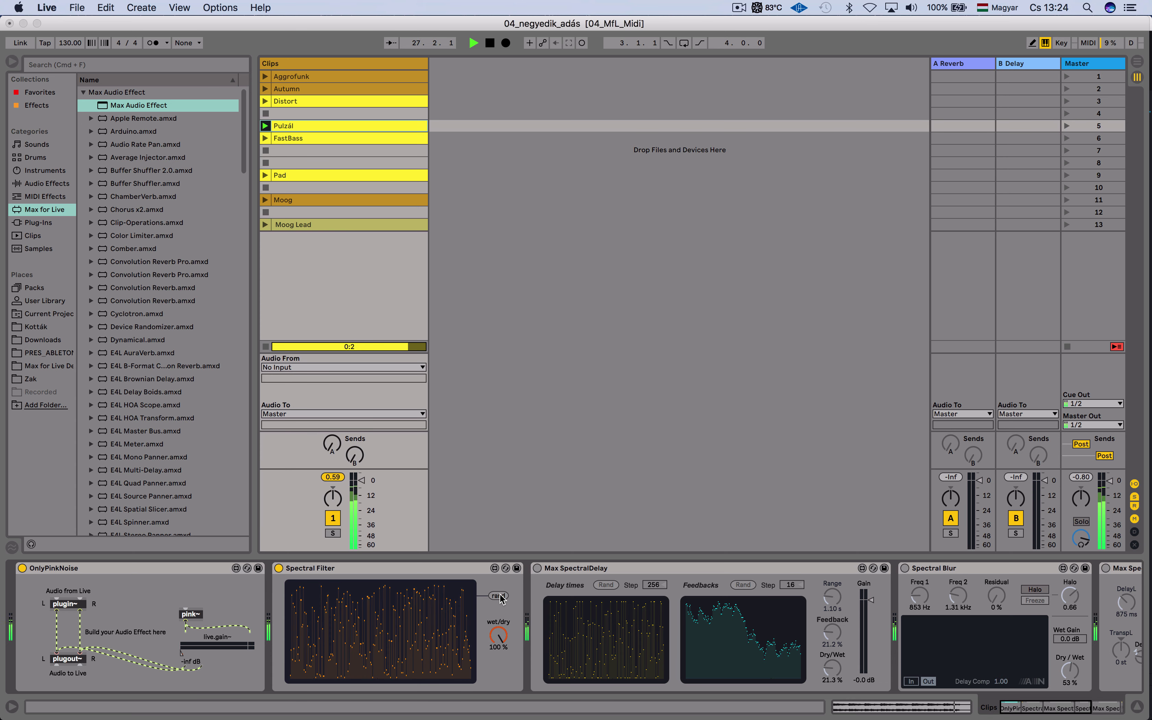
left_click(500, 596)
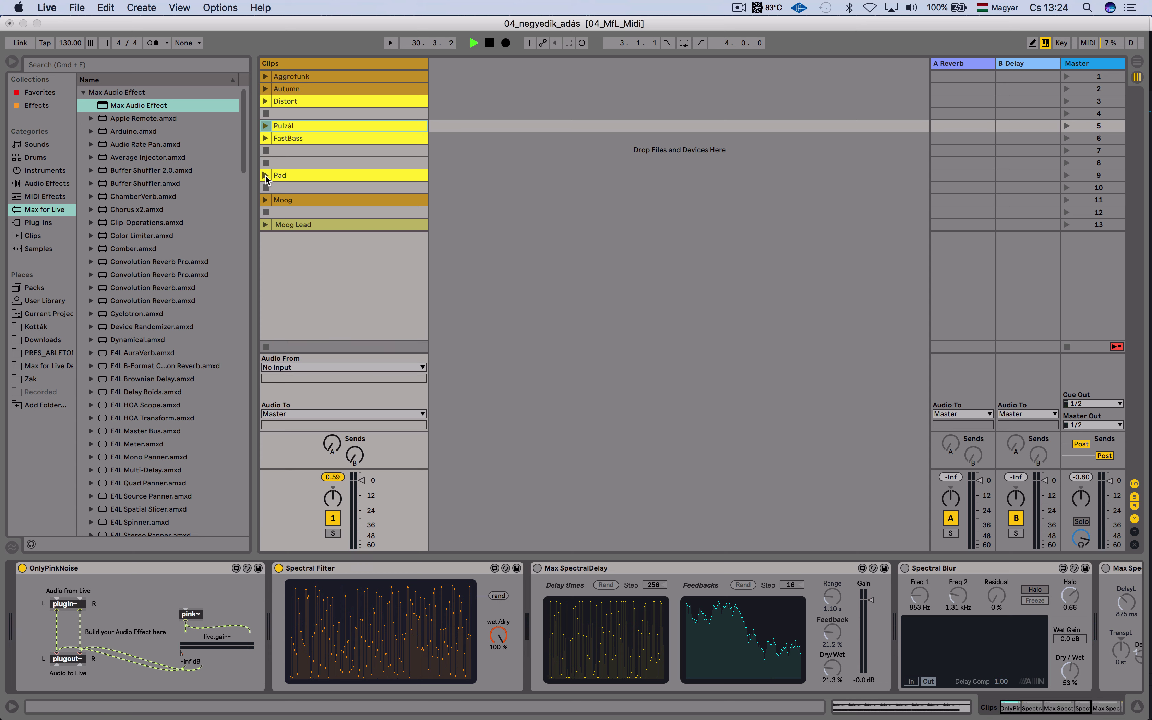
Play the FastBass clip, randomize the Spectral Filter's bands five times, then stop the clip.
left_click(262, 138)
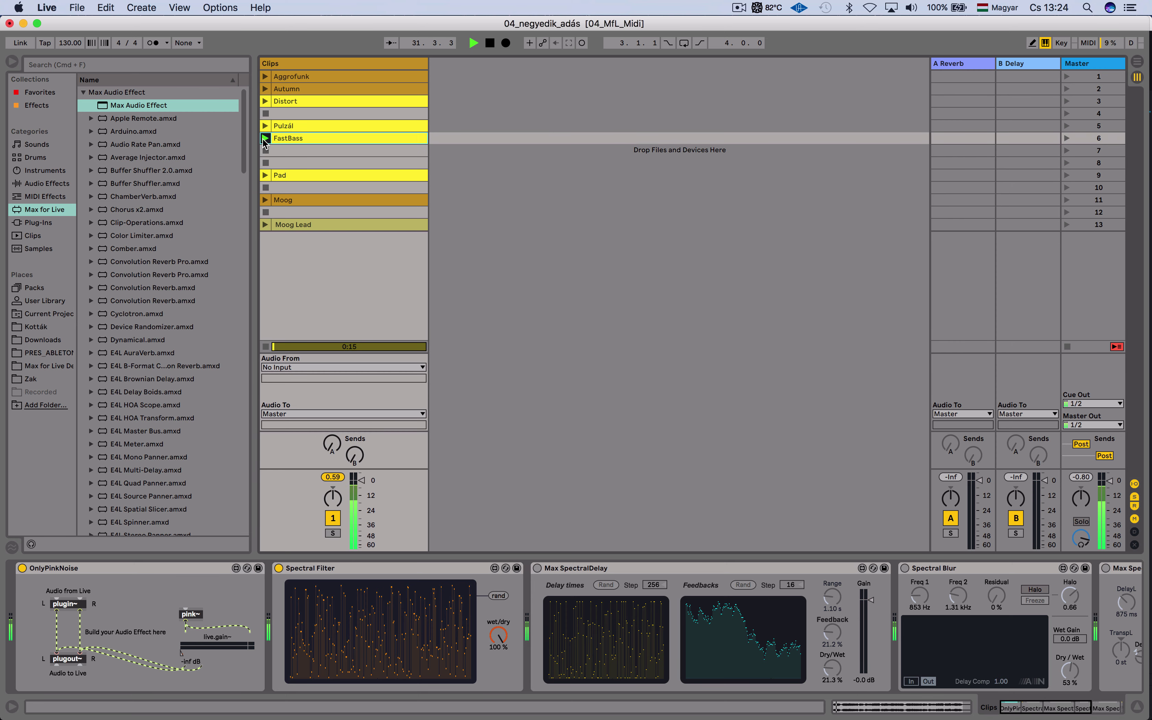
left_click(498, 596)
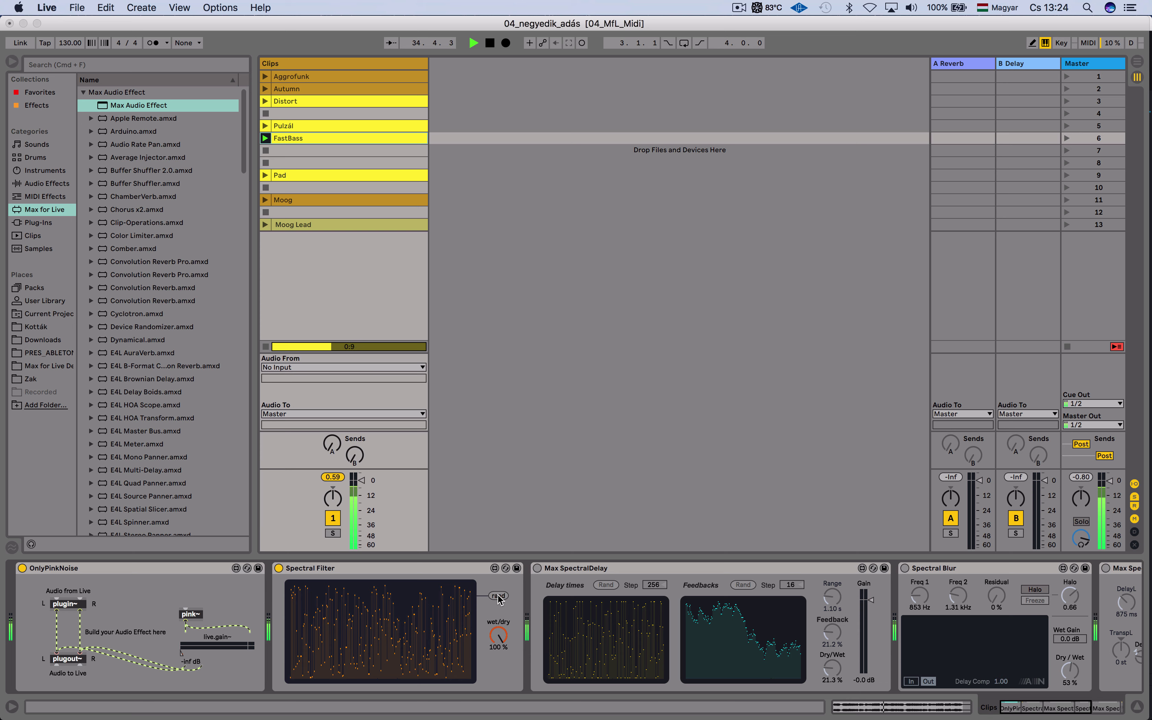
left_click(498, 596)
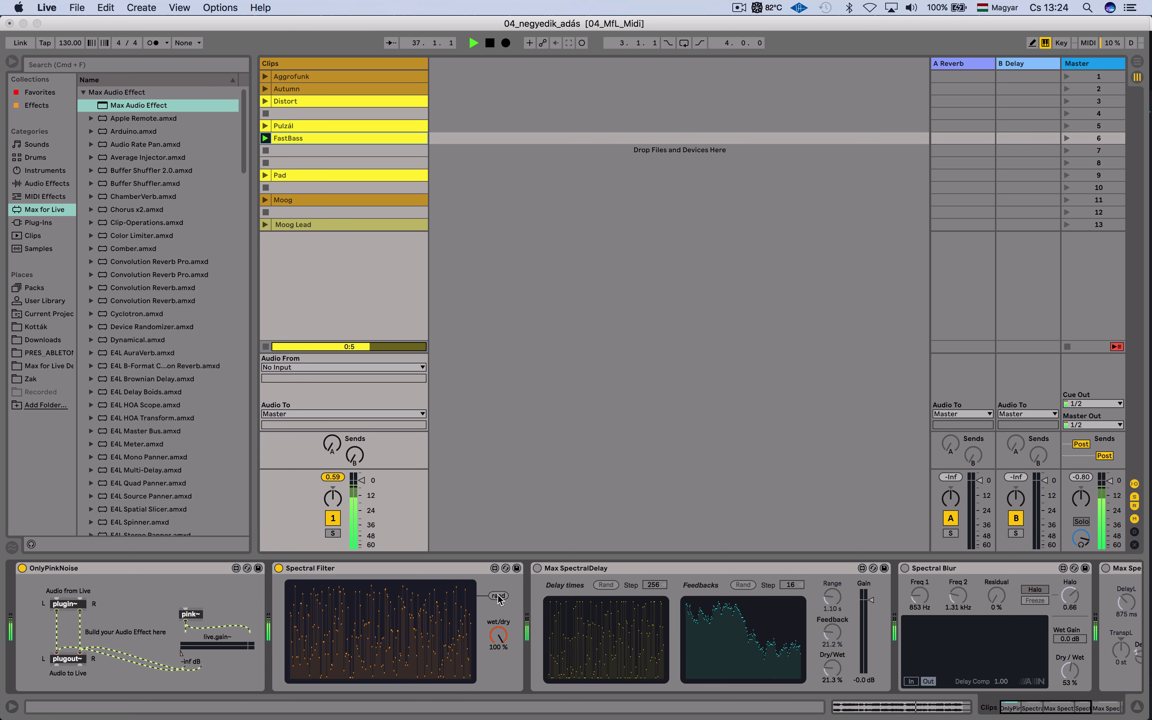
left_click(498, 596)
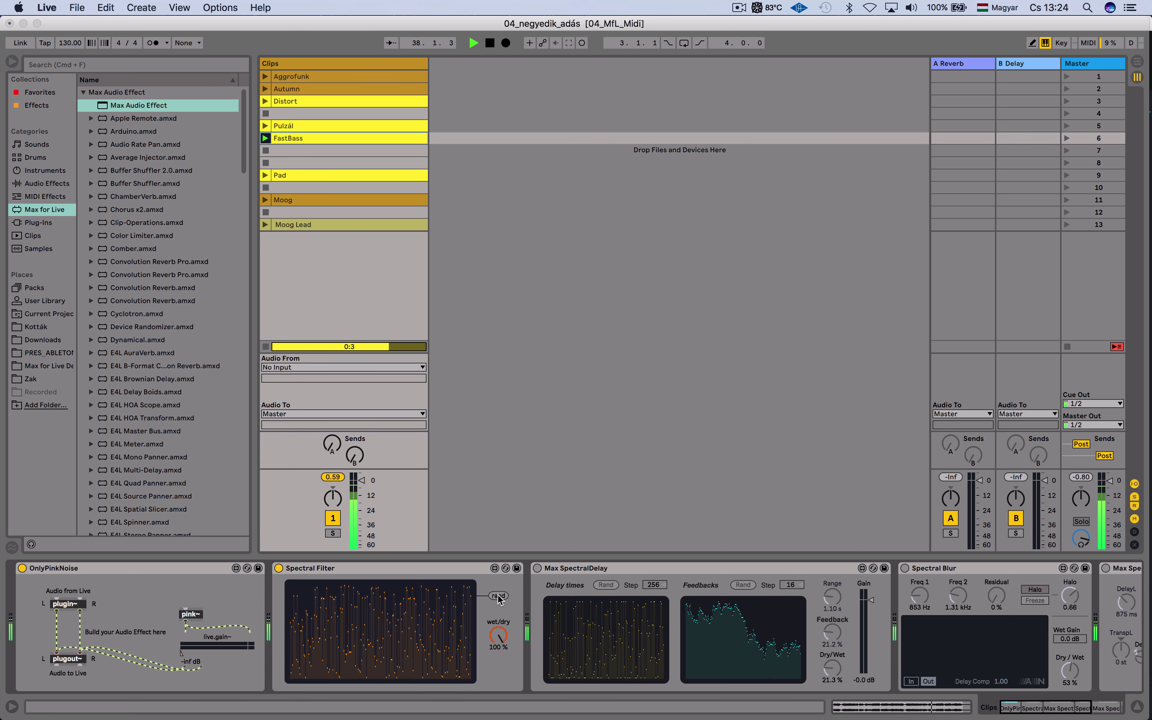
left_click(499, 597)
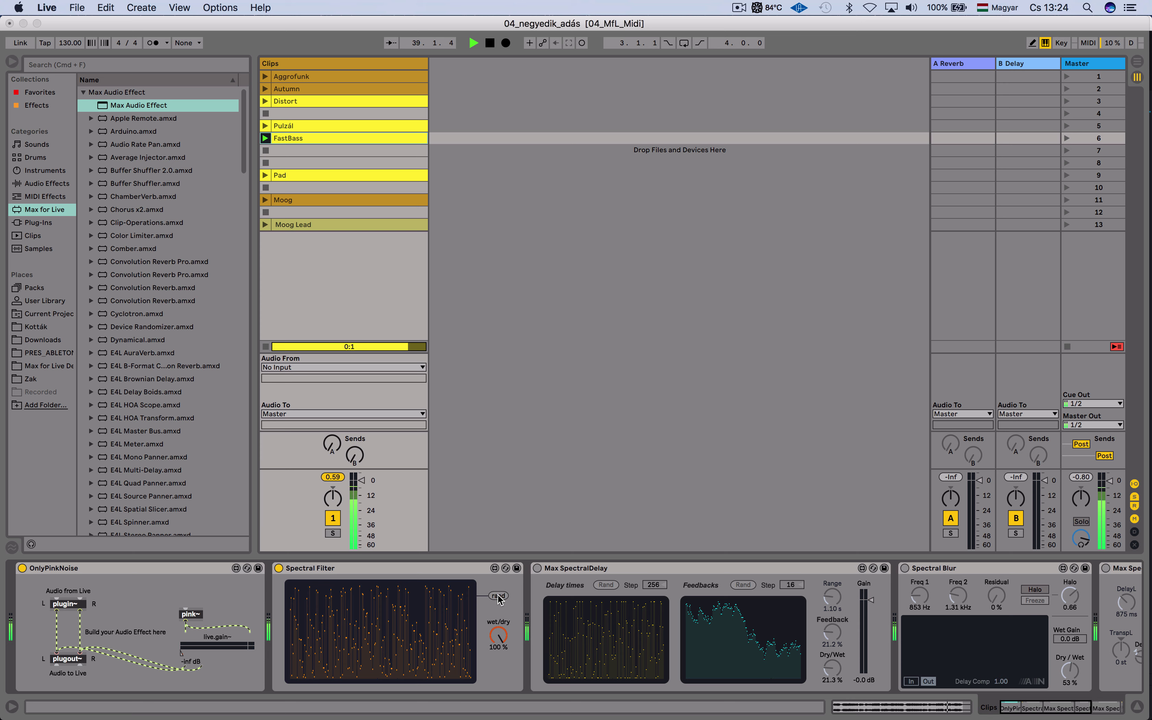
left_click(499, 597)
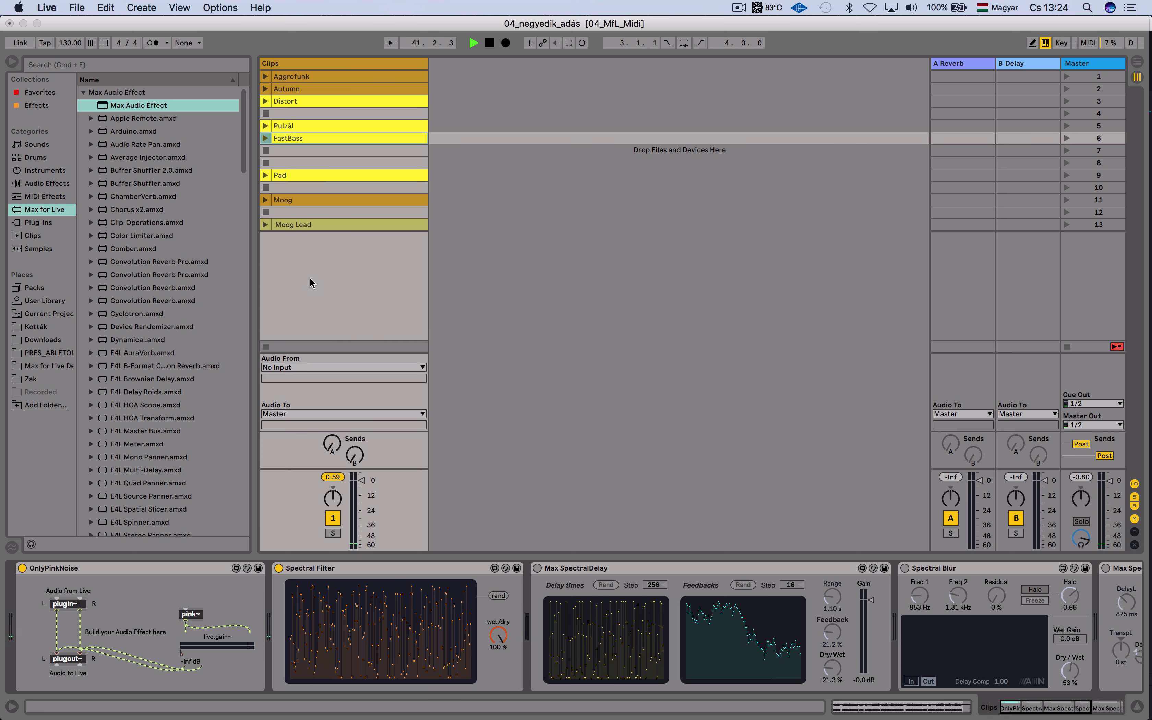
Play the Pad clip and lower the Spectral Filter's wet/dry mix to 52.8 %, randomizing the bands before and after the change.
left_click(265, 175)
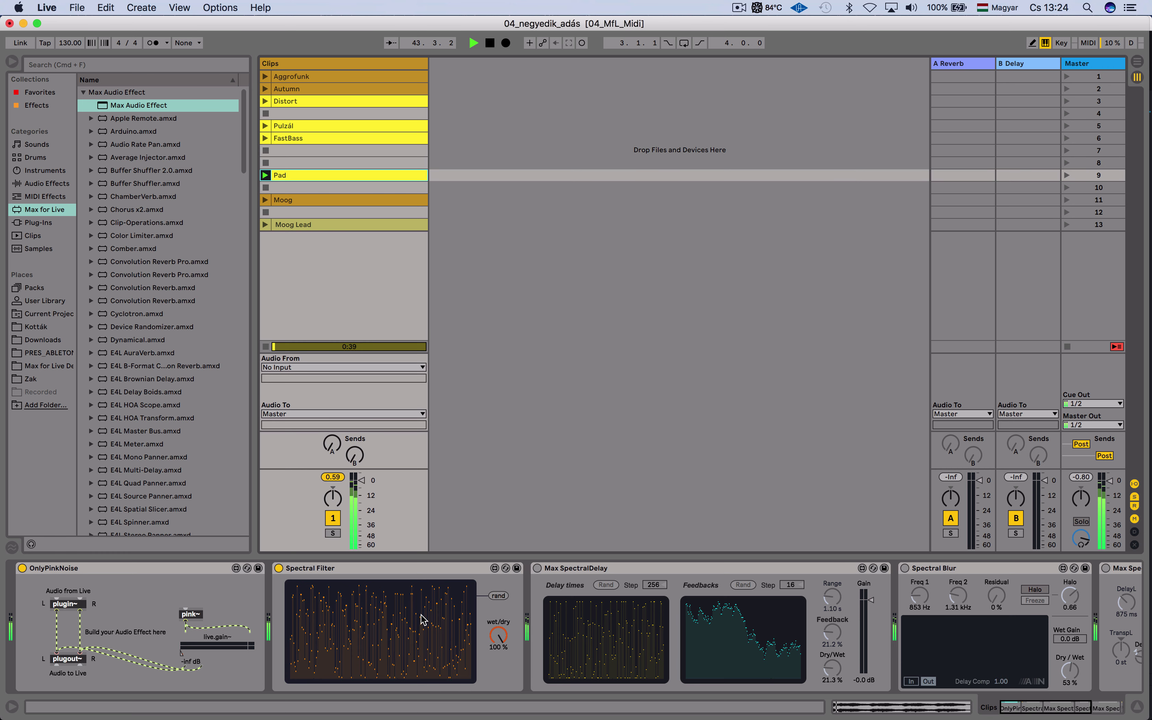
left_click(498, 596)
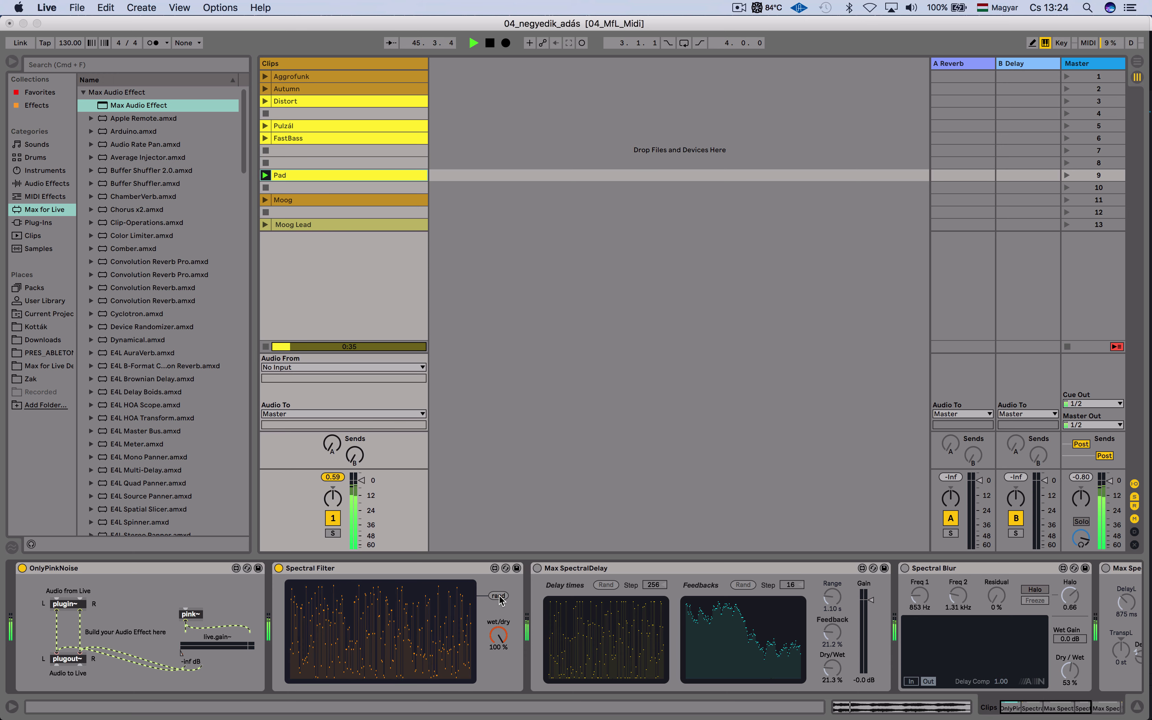
left_click_drag(498, 634, 498, 655)
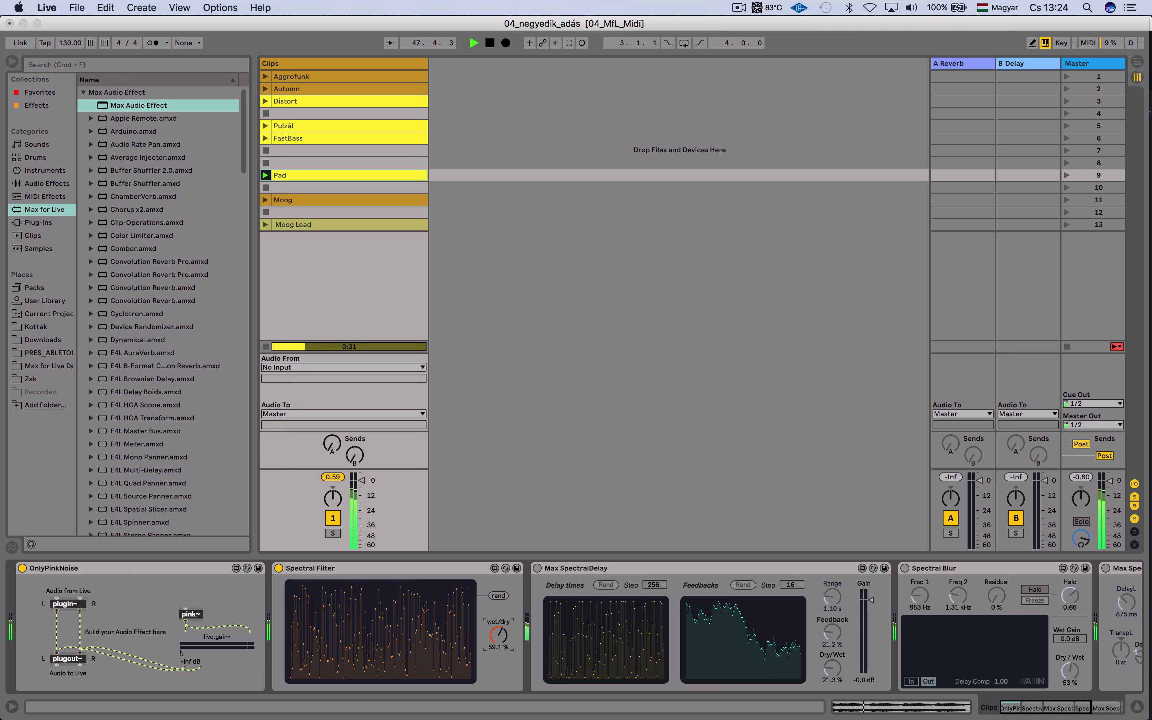
left_click(498, 597)
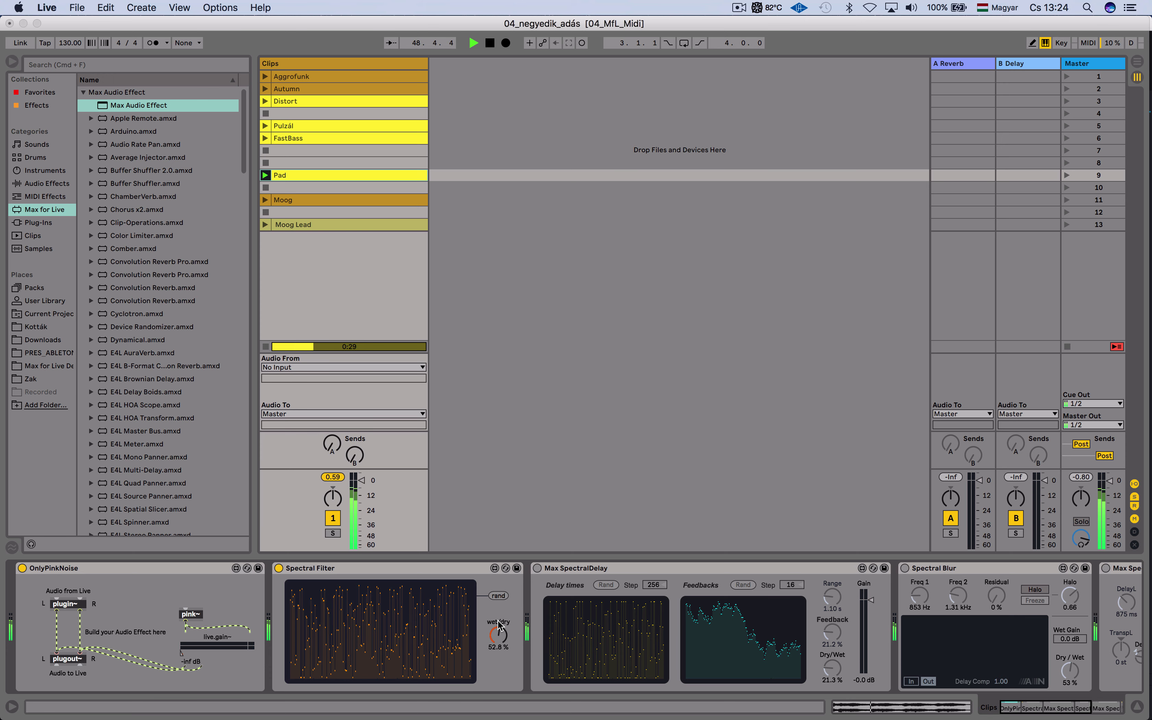
Raise the Spectral Filter's wet/dry mix to 81.1 % and randomize its bands four times while Pad plays.
left_click_drag(498, 637, 499, 638)
left_click(498, 596)
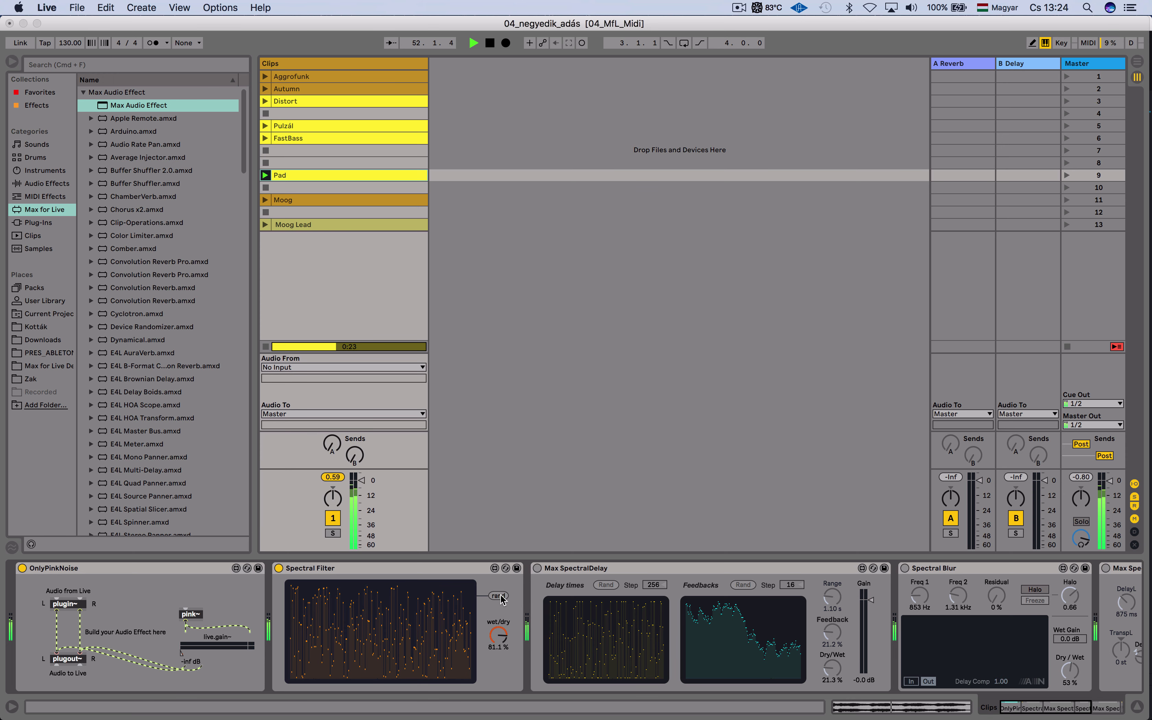
left_click(501, 597)
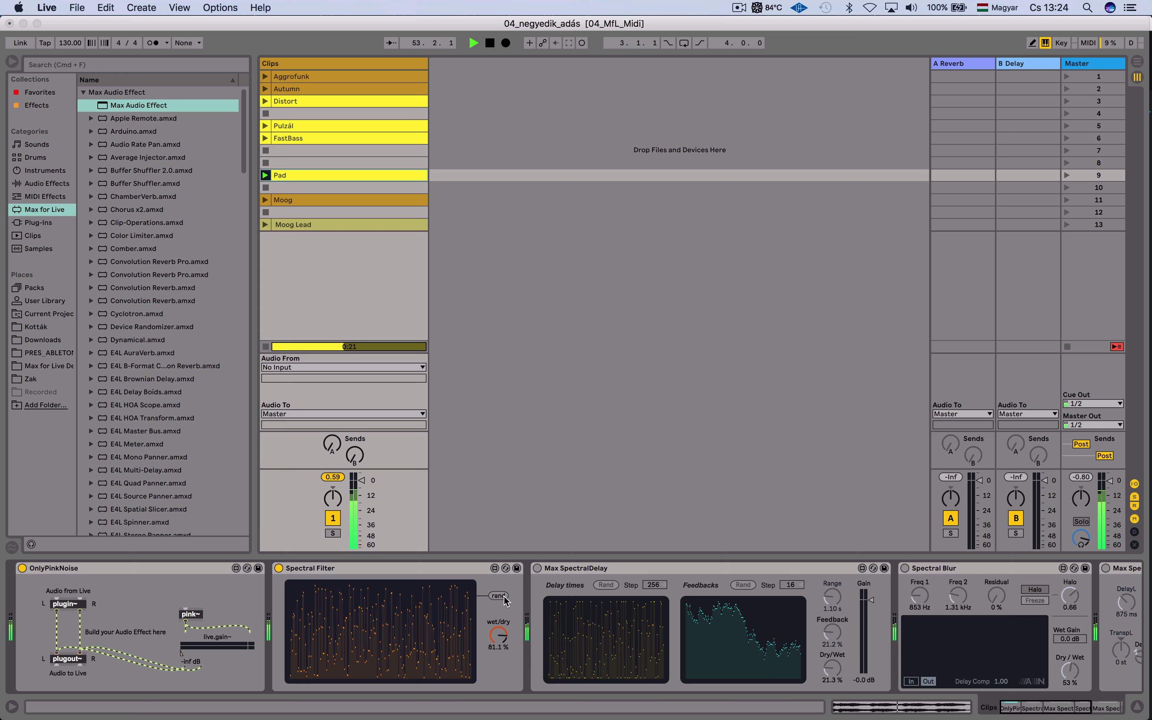
left_click(500, 598)
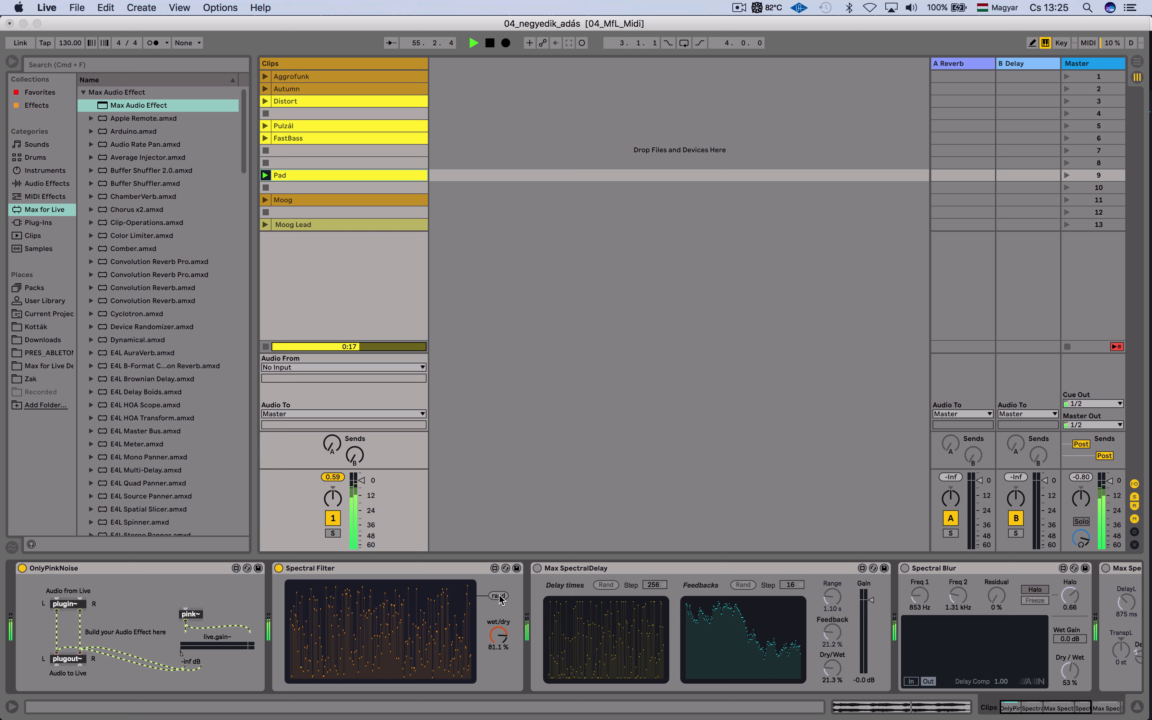
left_click(500, 598)
Randomize the Spectral Filter's bands at wet/dry mixes of 63.0 % and 68.5 %, stop Pad, then lower the mix to 37.0 %.
left_click_drag(499, 635, 498, 642)
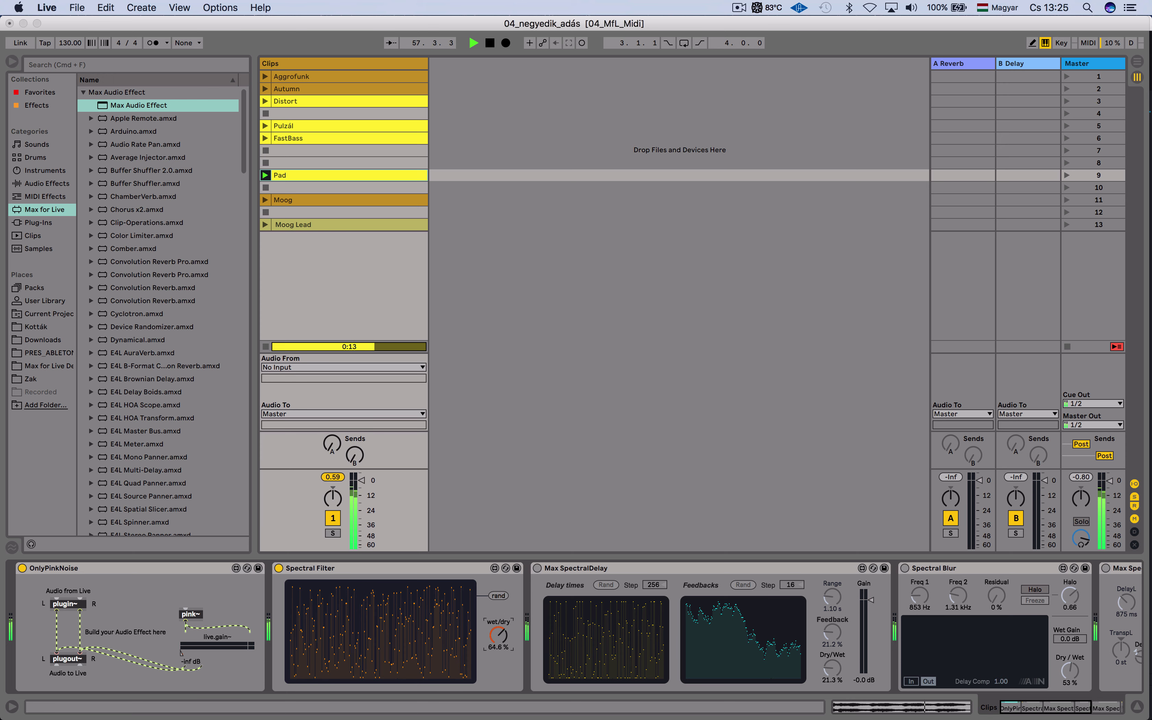
left_click(498, 598)
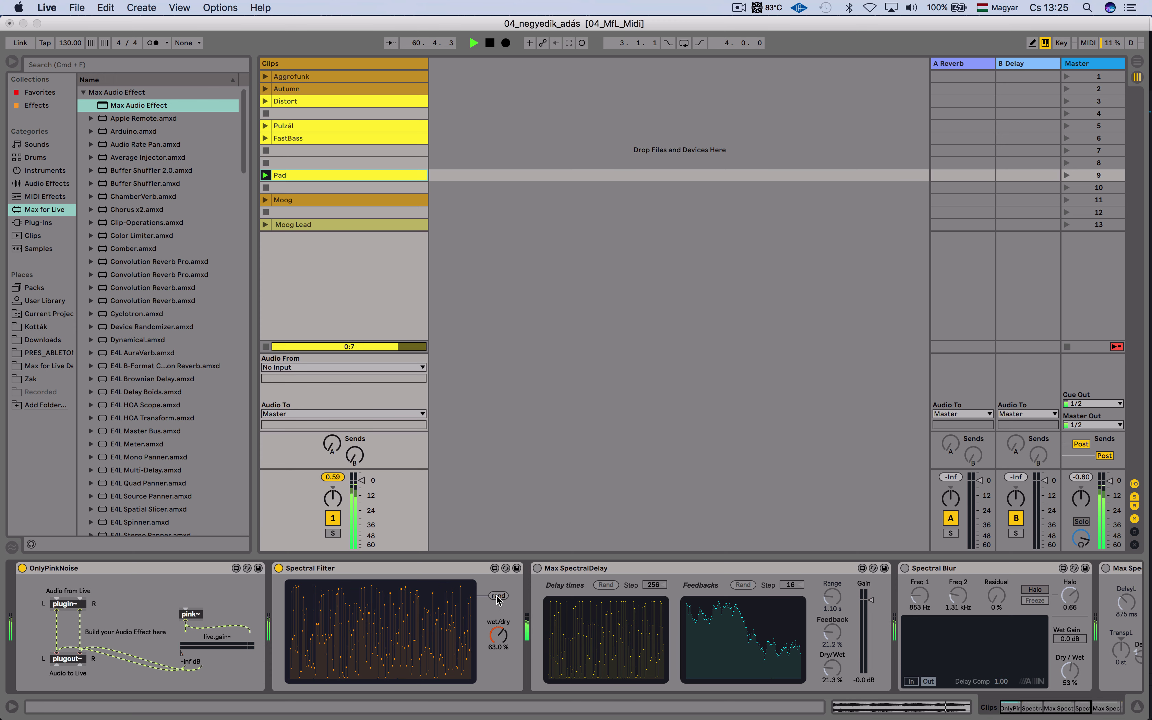
left_click(498, 596)
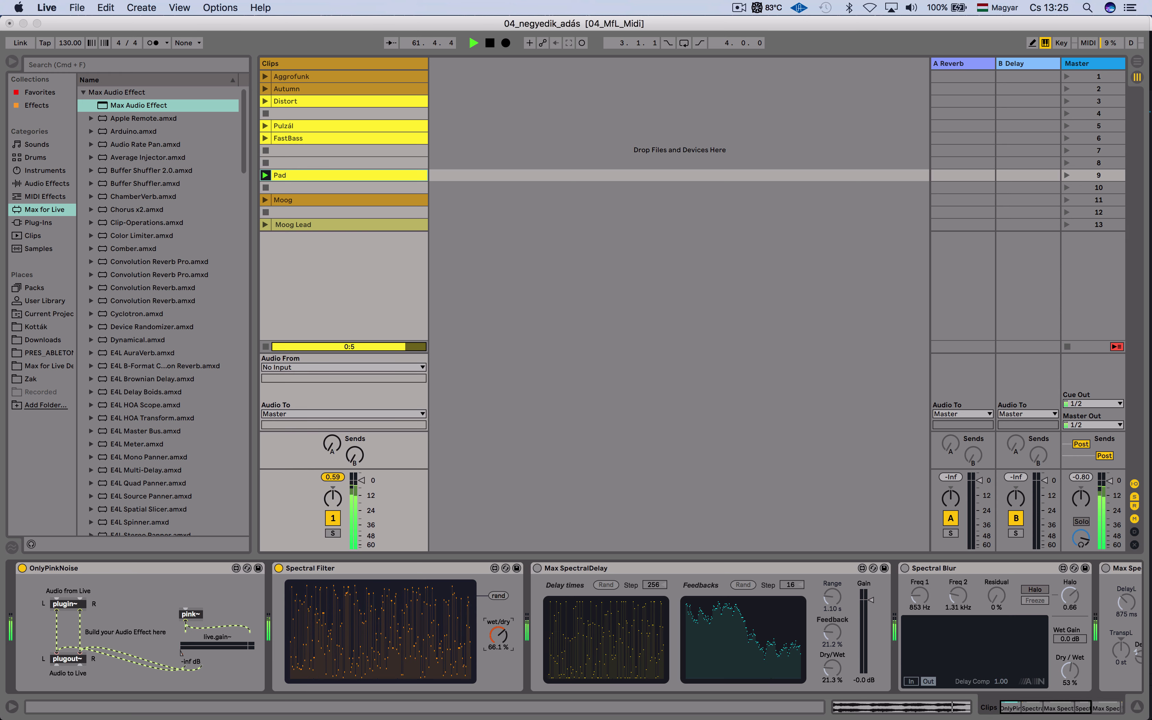
left_click(498, 598)
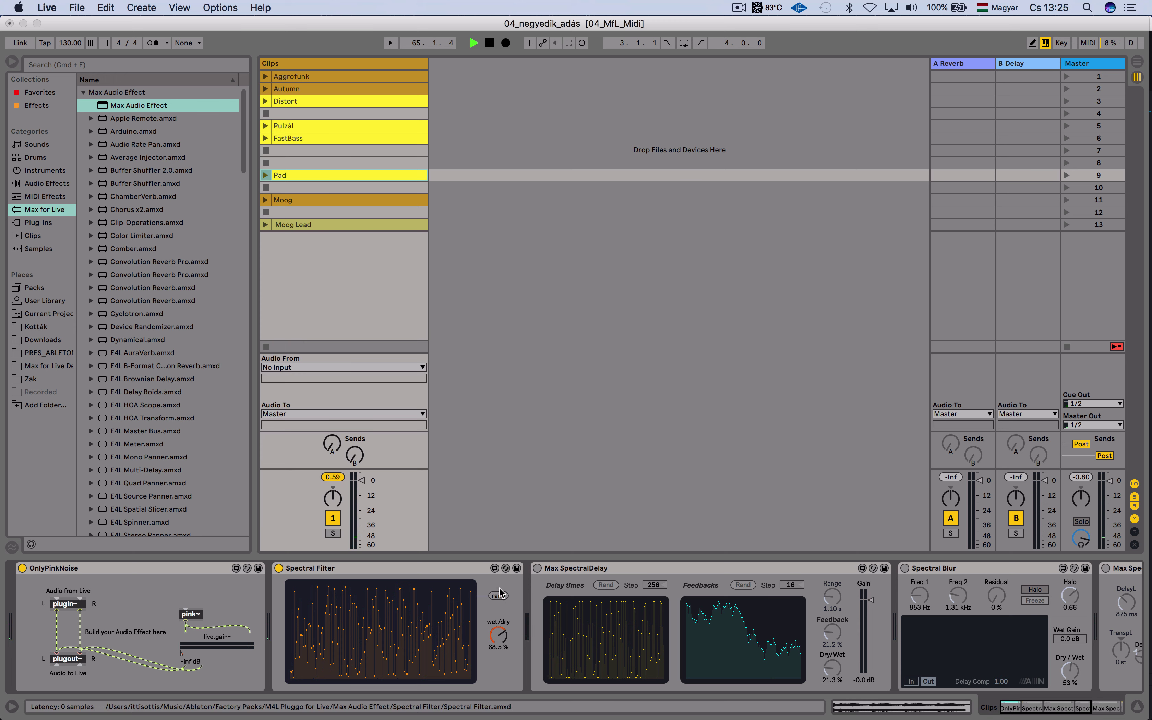
left_click(492, 637)
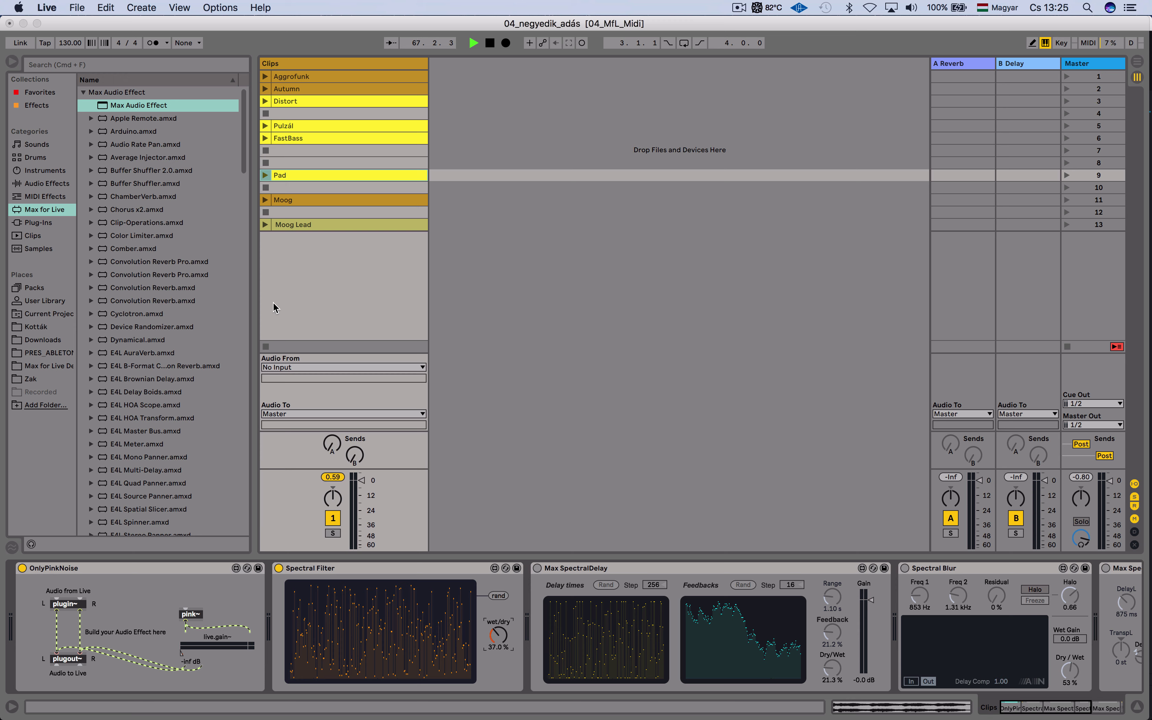
Play the Moog clip and raise the Spectral Filter's wet/dry mix to 55.9 %, randomizing once before and twice after the change.
left_click(265, 200)
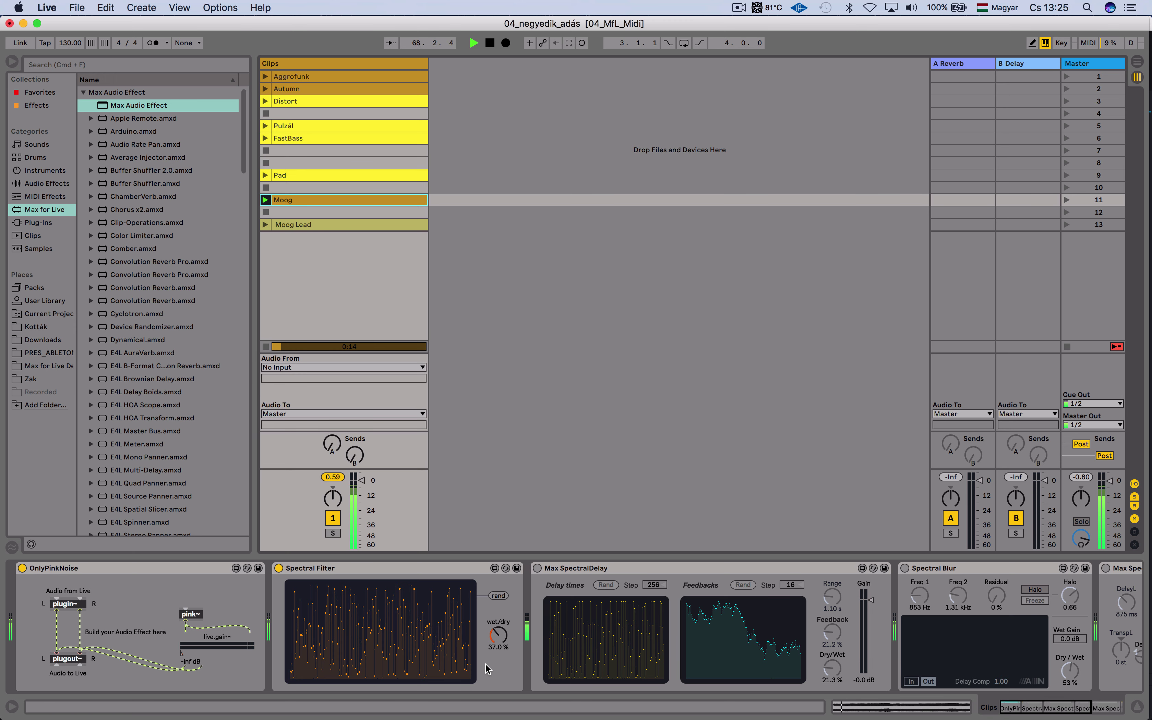
left_click(496, 595)
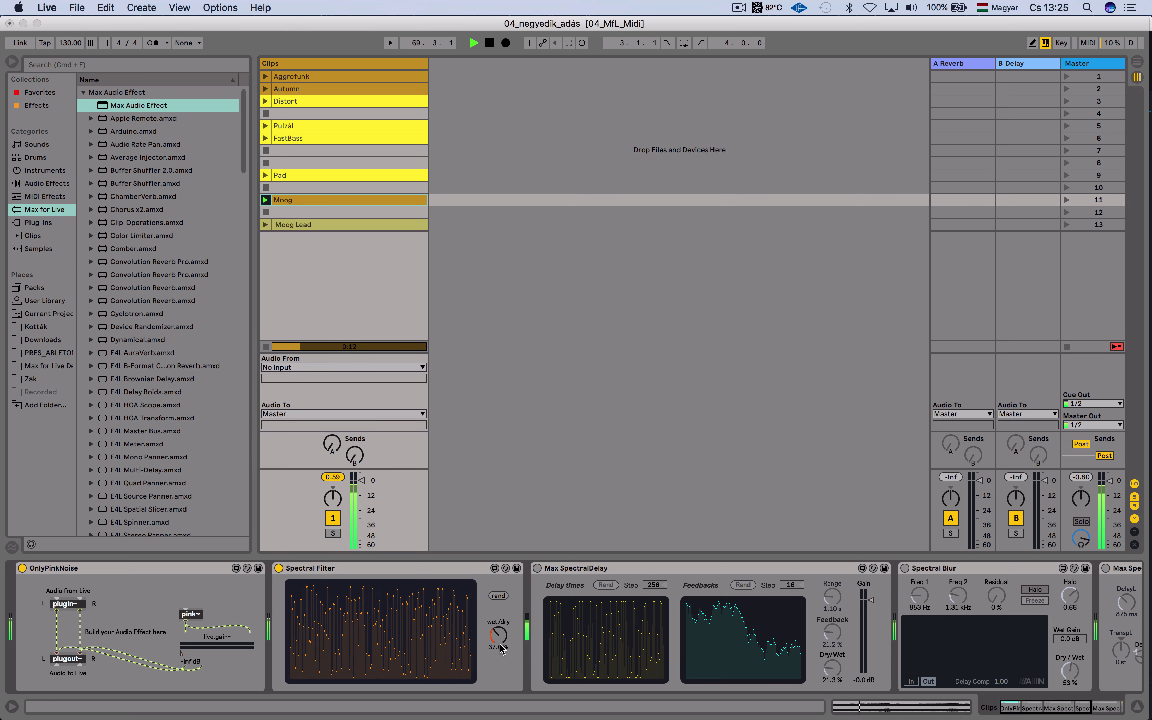
left_click_drag(500, 649, 500, 642)
left_click(494, 598)
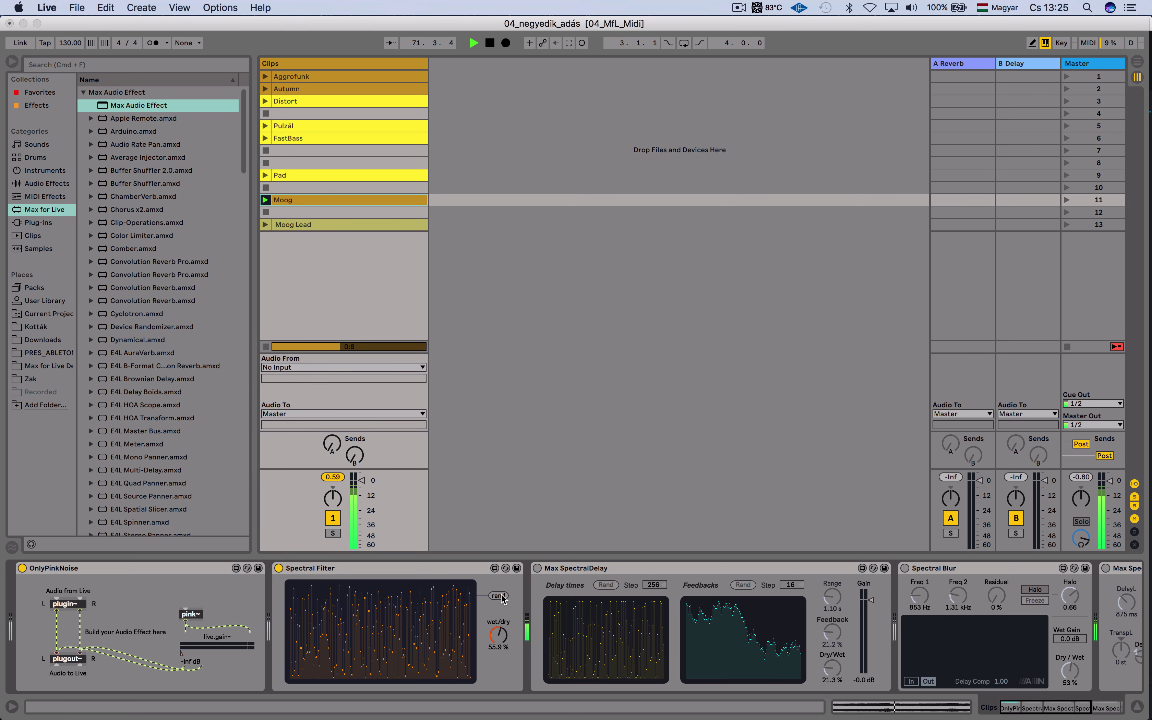
left_click(501, 595)
Lower the Spectral Filter's wet/dry mix to 41.7 %, randomize its bands, reduce the mix to 40.2 %, and stop the Moog clip.
left_click_drag(498, 634, 498, 642)
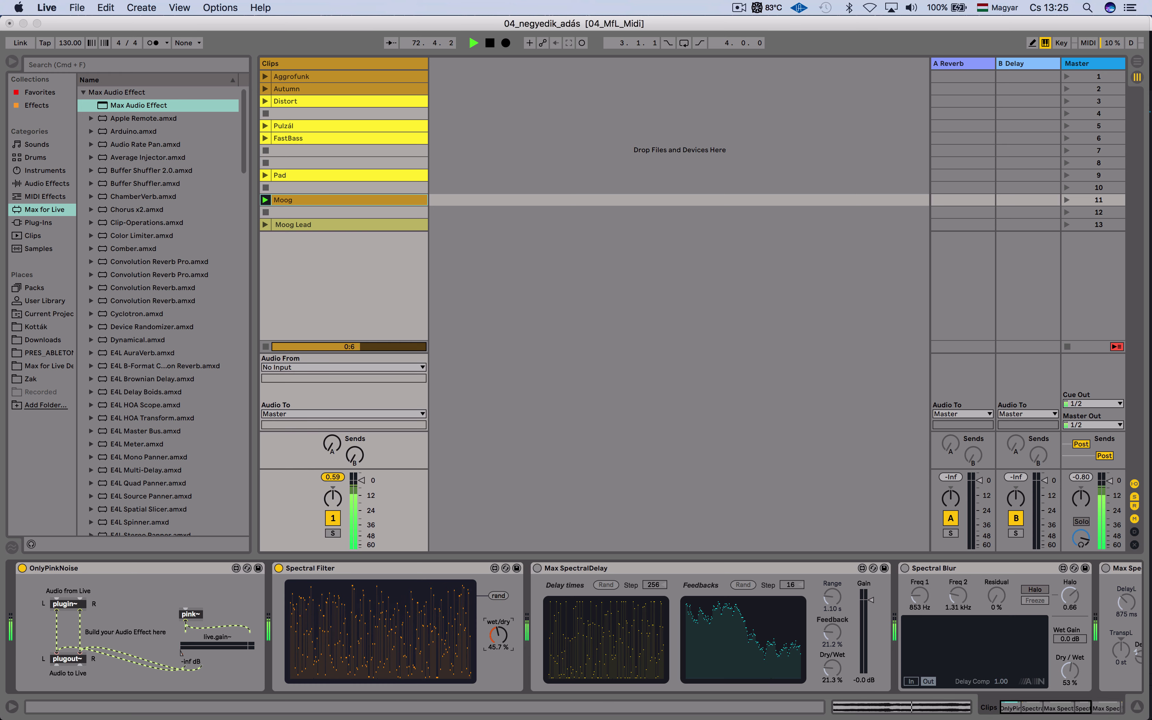
left_click(498, 596)
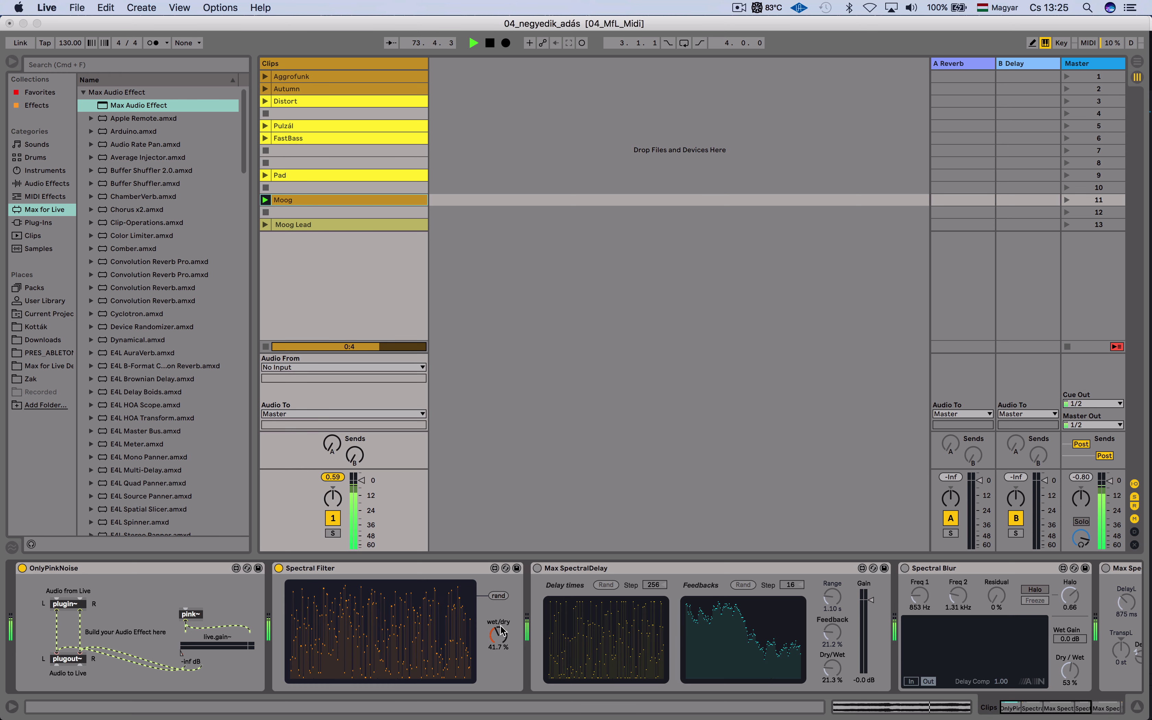
left_click_drag(498, 638, 498, 640)
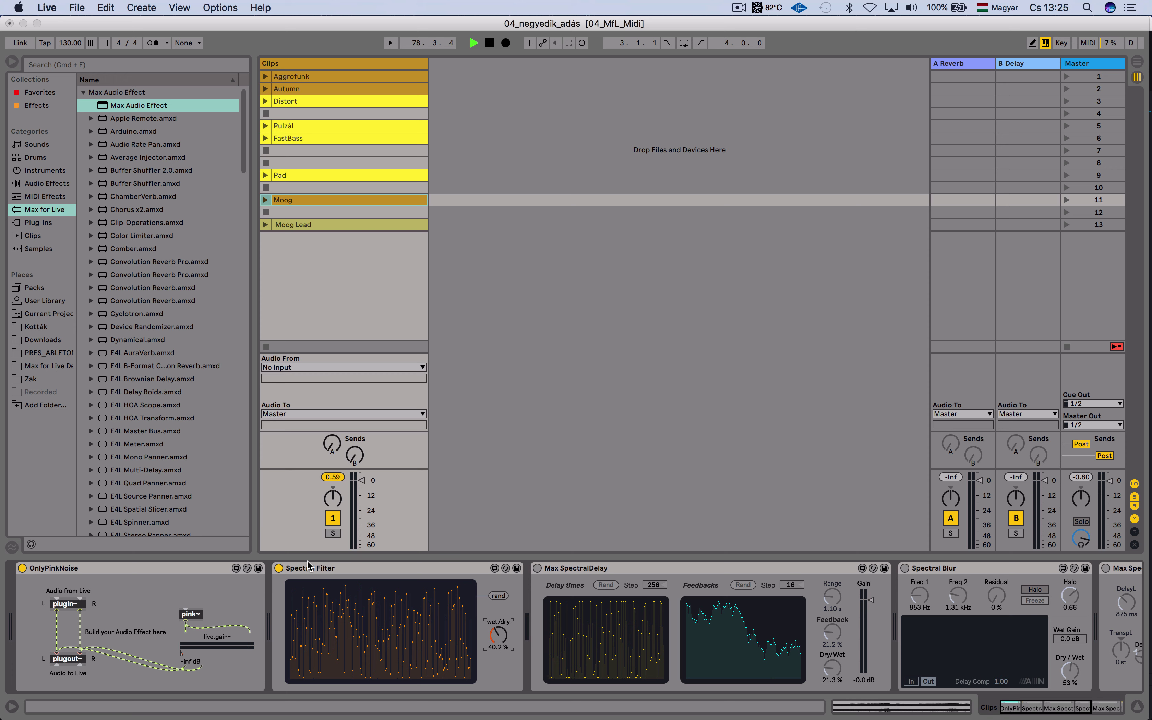
Switch off the Spectral Filter and switch on the Max SpectralDelay device.
left_click(279, 568)
left_click(536, 568)
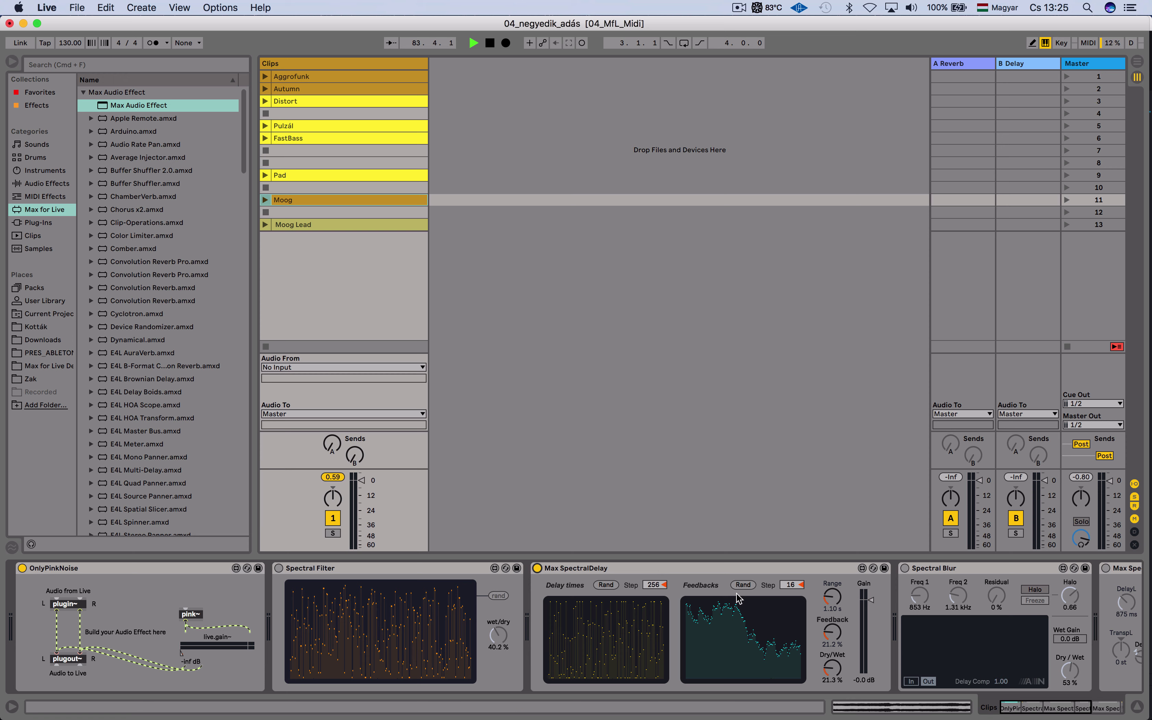
Redraw the Max SpectralDelay's delay-time and feedback curves as smoother freehand shapes and set the delay-time Step to 2.
left_click(653, 585)
mouse_move(589, 624)
left_mouse_down()
mouse_move(597, 643)
mouse_move(663, 617)
left_mouse_up()
mouse_move(585, 612)
left_mouse_down()
mouse_move(582, 627)
mouse_move(547, 638)
left_mouse_up()
mouse_move(689, 611)
left_mouse_down()
mouse_move(726, 642)
mouse_move(765, 621)
mouse_move(693, 636)
left_mouse_up()
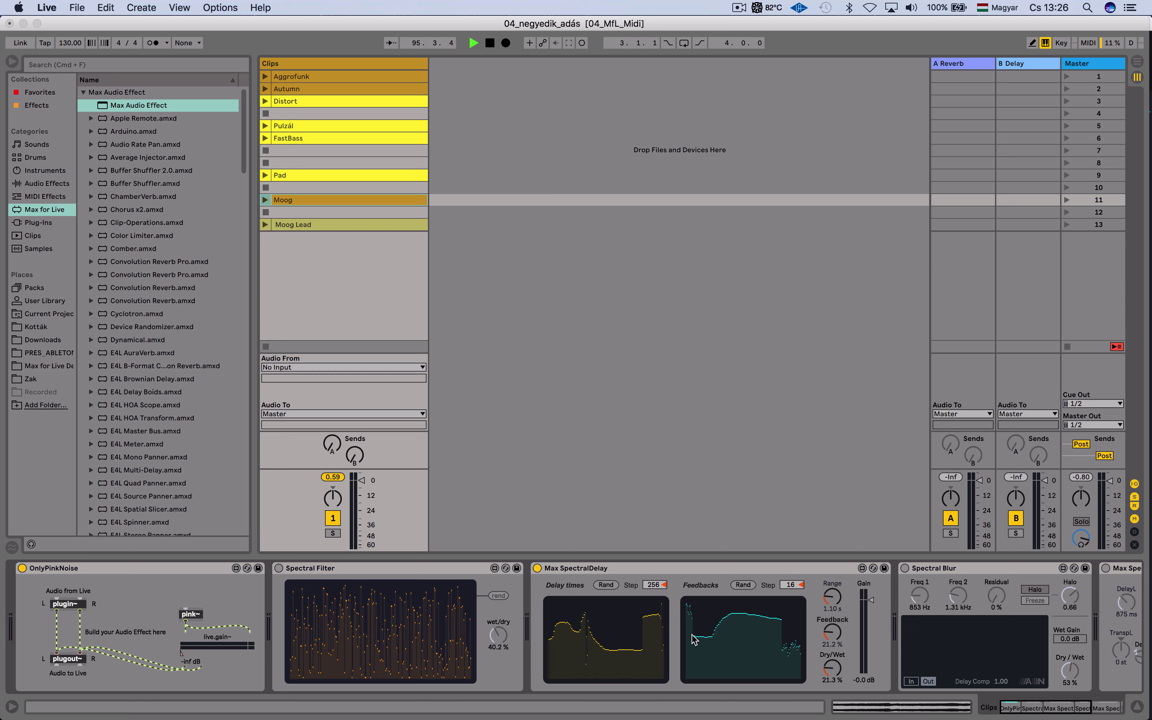
mouse_move(651, 585)
left_mouse_down()
mouse_move(652, 617)
mouse_move(620, 619)
mouse_move(659, 617)
left_mouse_up()
Open Max SpectralDelay in the Max editor, leave presentation mode, and open its first pfft~ M4L.delay.pfft~ subpatch.
left_click(862, 568)
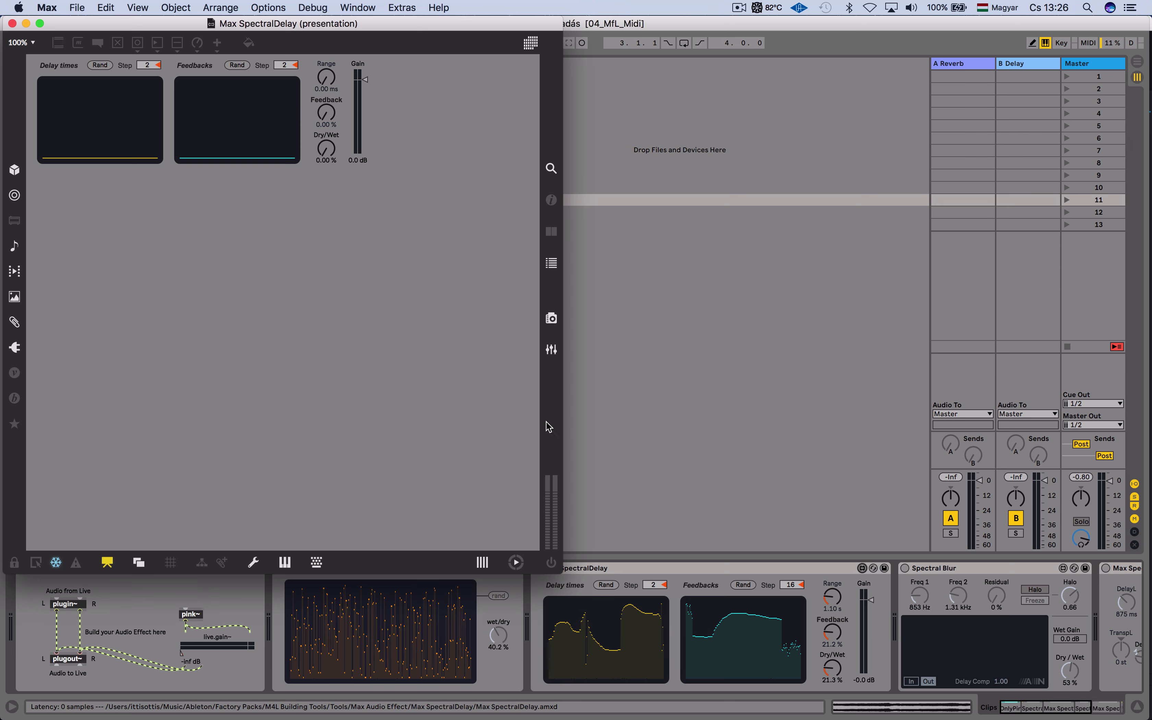
left_click(107, 562)
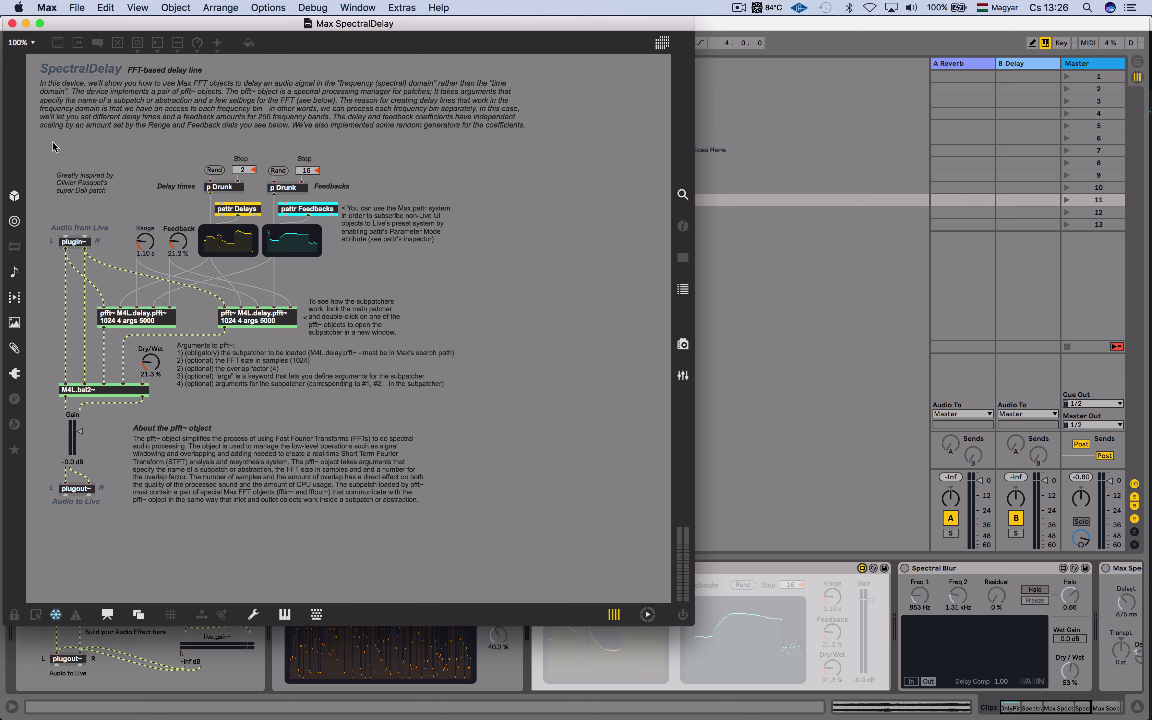
double_click(137, 312)
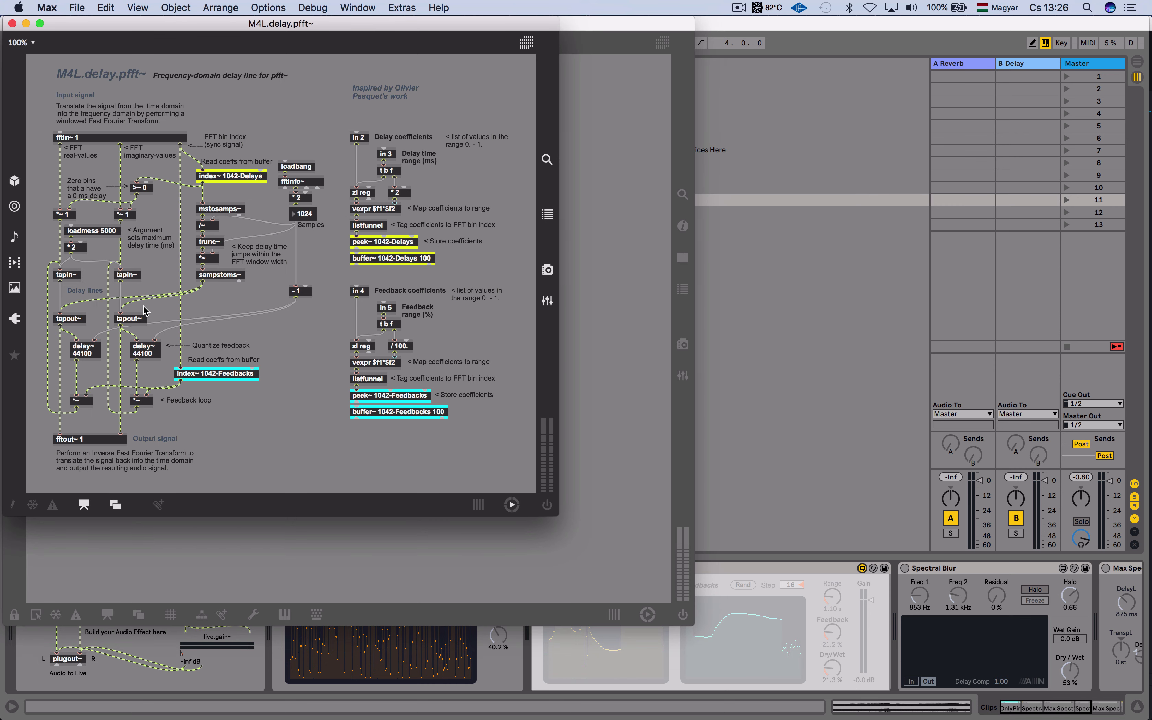
Examine the M4L.delay.pfft~ subpatch's delay and feedback signal flow at 150 % zoom in an enlarged window, then close both patch windows.
left_click(23, 42)
left_click(26, 122)
left_click_drag(548, 518, 690, 606)
scroll(390, 479, "left", 5)
scroll(390, 479, "up", 5)
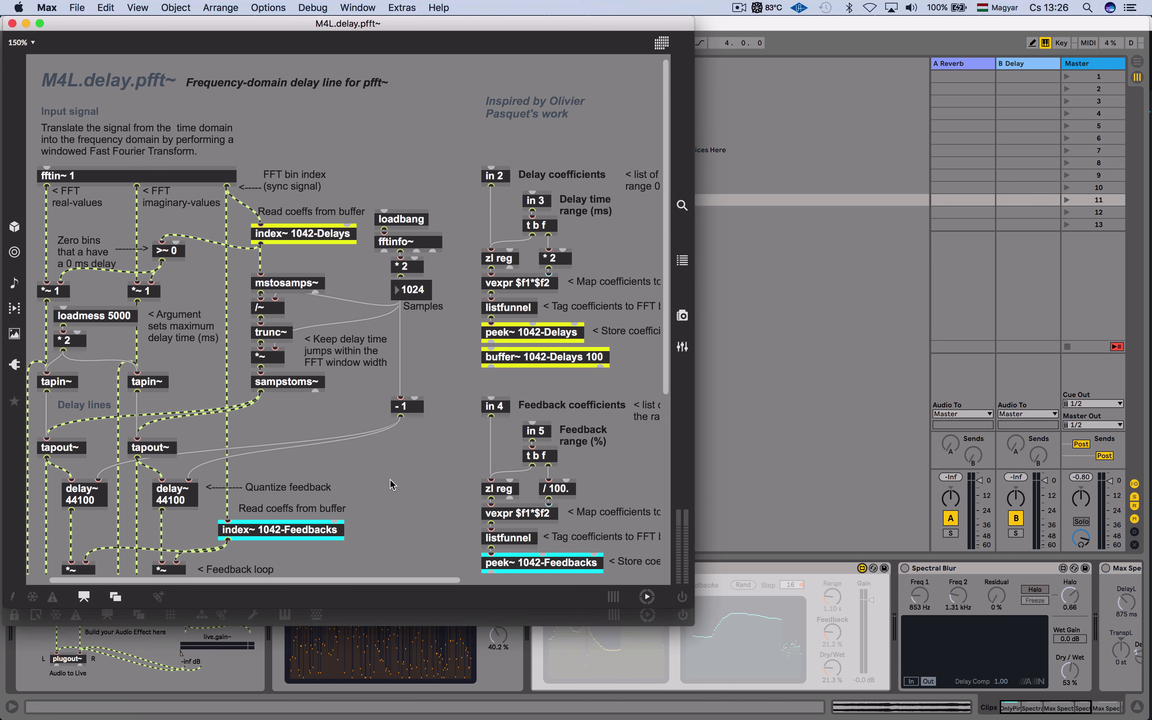
left_click_drag(694, 246, 772, 251)
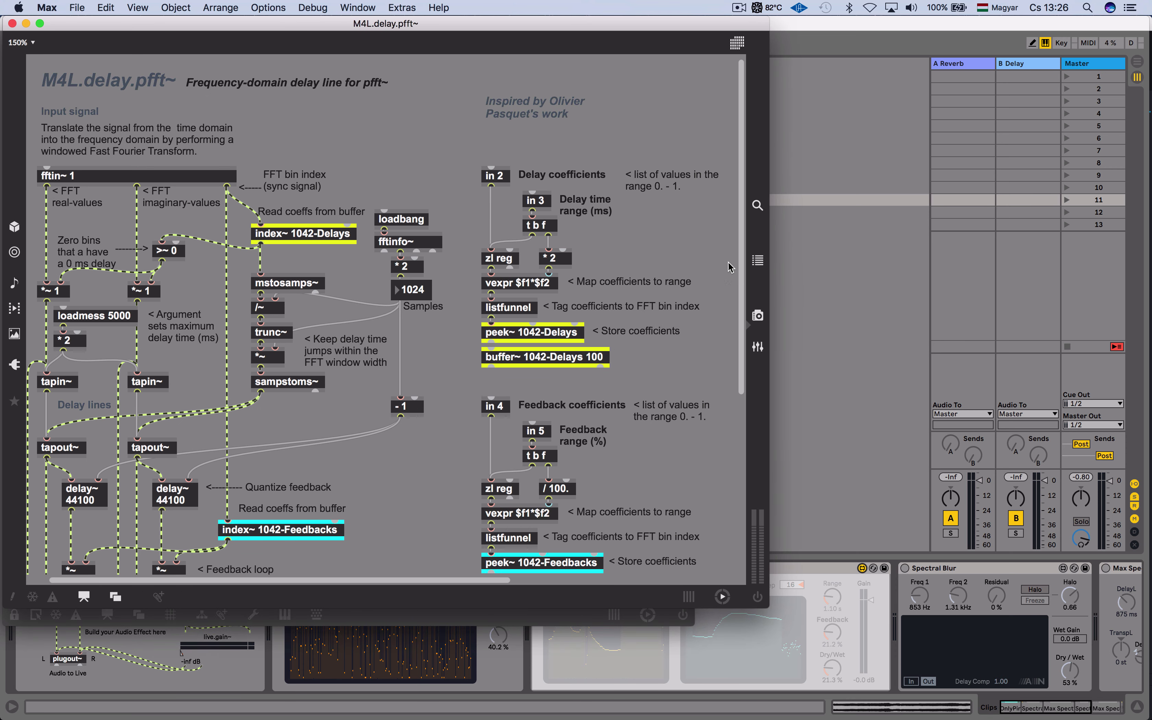
scroll(646, 364, "down", 5)
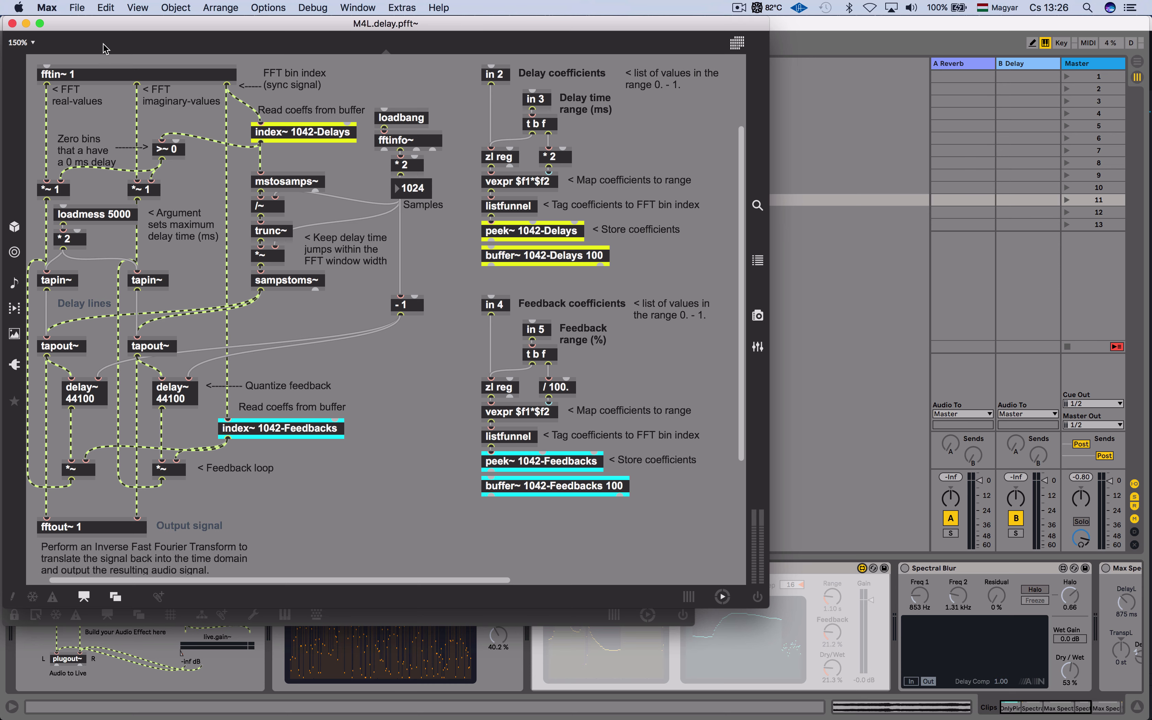
left_click(13, 24)
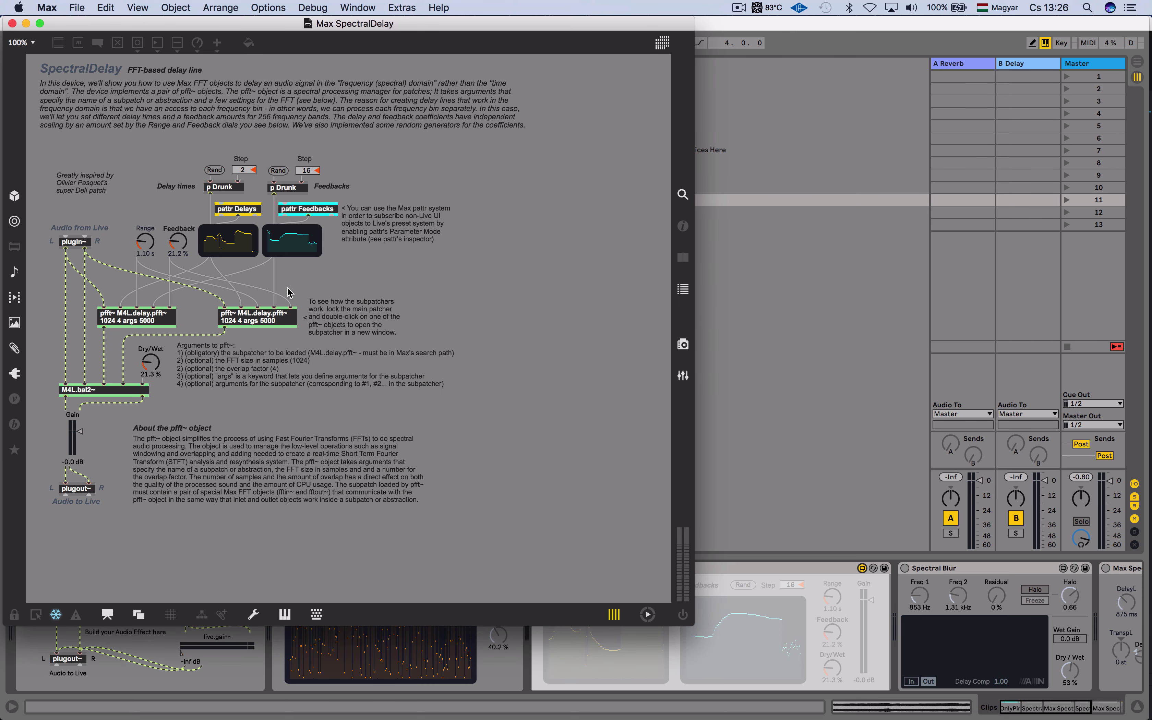
left_click(13, 23)
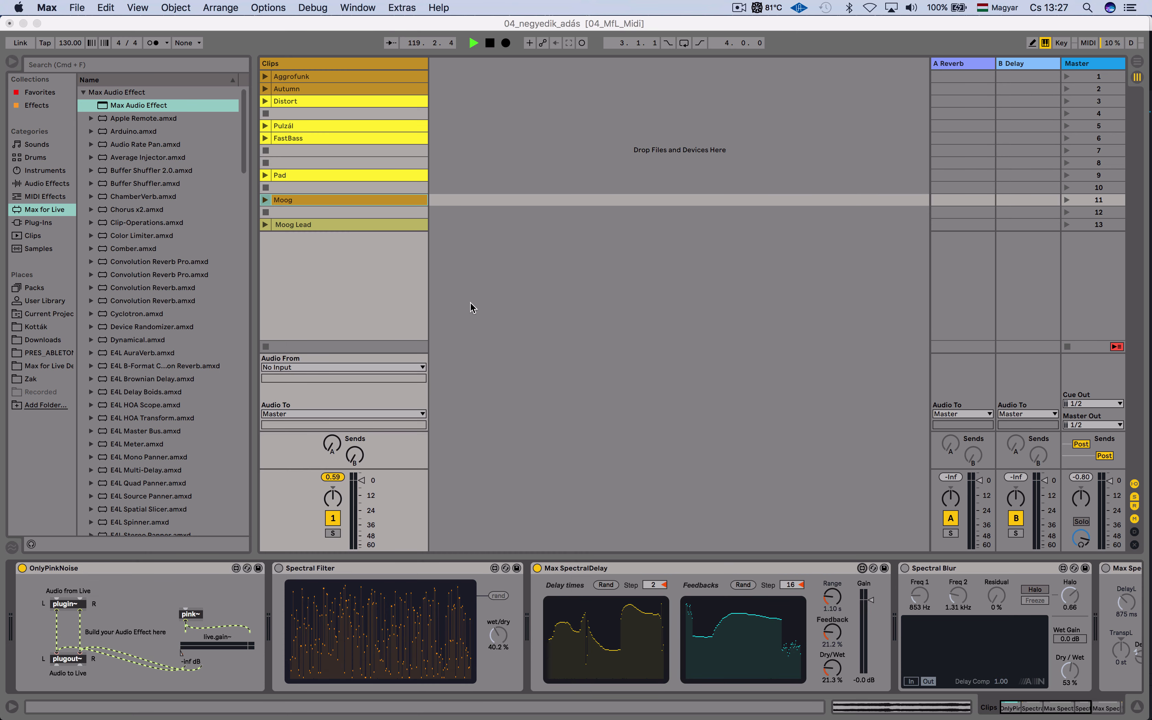
Play the Autumn clip through the Max SpectralDelay.
left_click(266, 91)
left_click(266, 90)
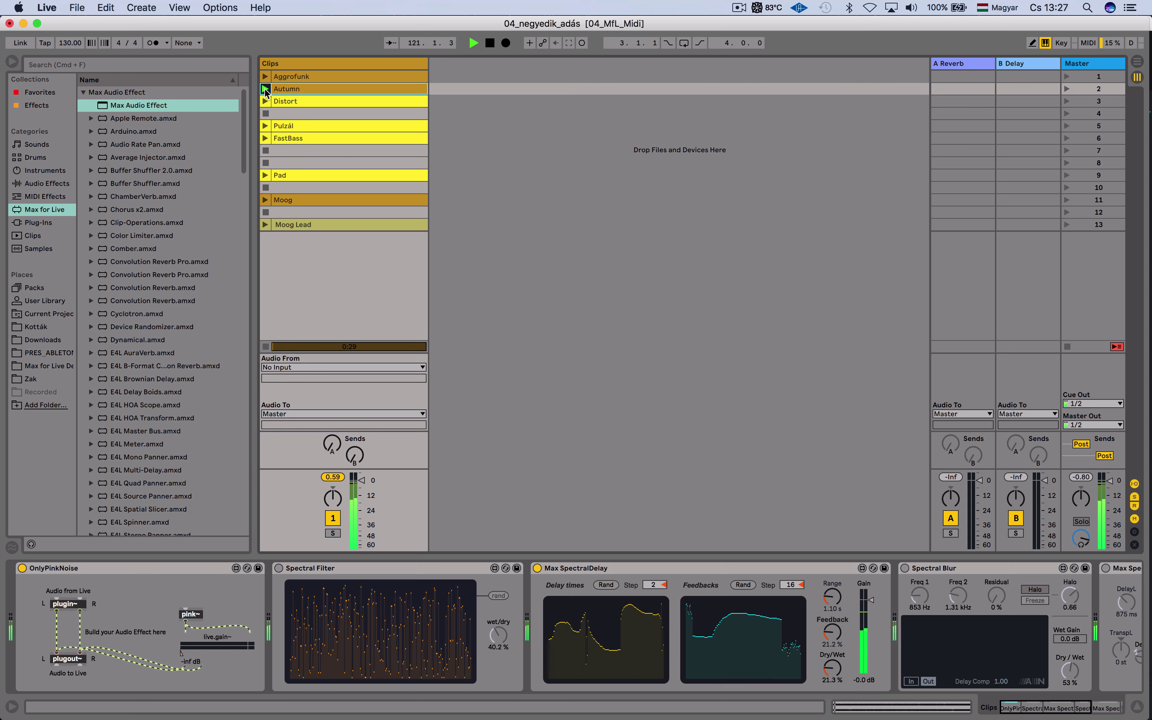
Set the Max SpectralDelay's Dry/Wet to 64.6 %, set the delay-time Step to 144, and randomize its delay times.
left_click_drag(833, 673, 833, 645)
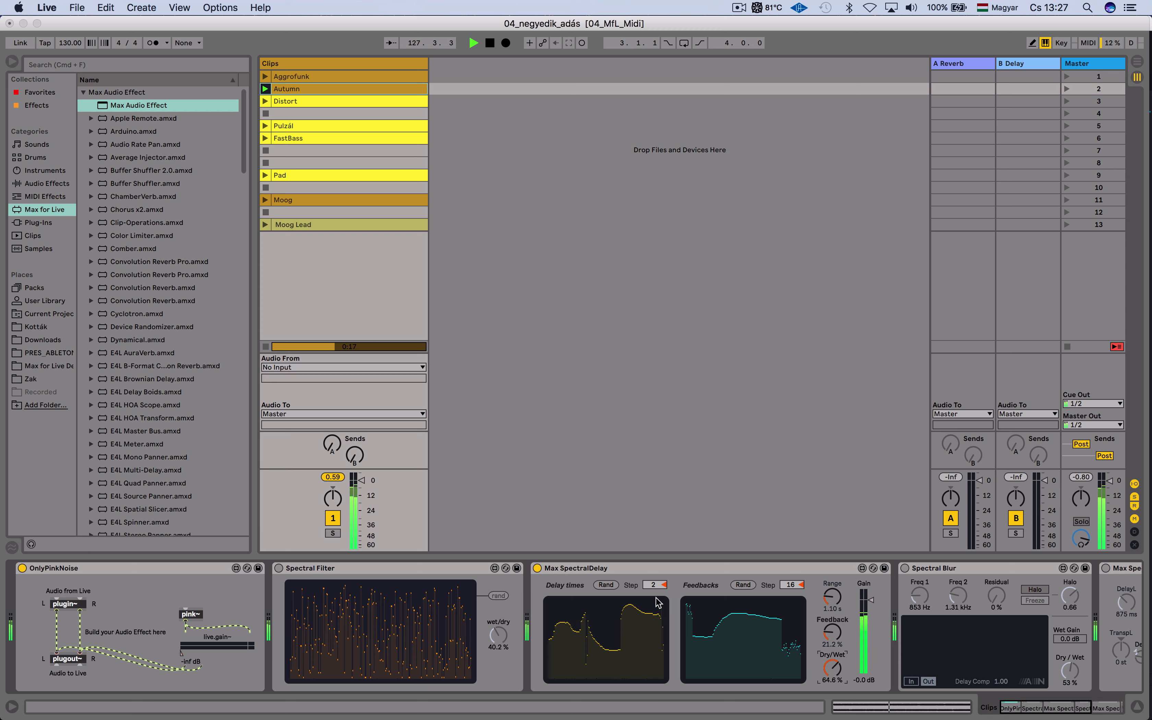
left_click(612, 585)
left_click_drag(657, 581, 656, 514)
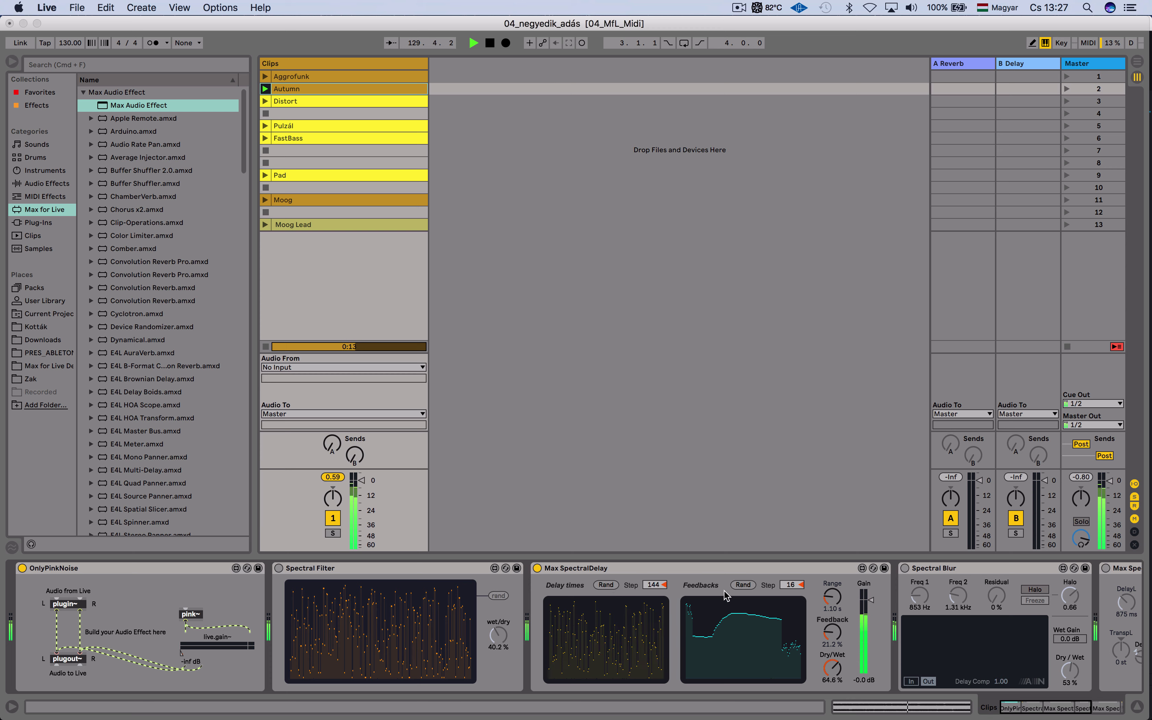
Randomize the Max SpectralDelay's feedbacks, lower Dry/Wet to 28.3 %, and randomize the delay times again with Step set to 208.
left_click(742, 585)
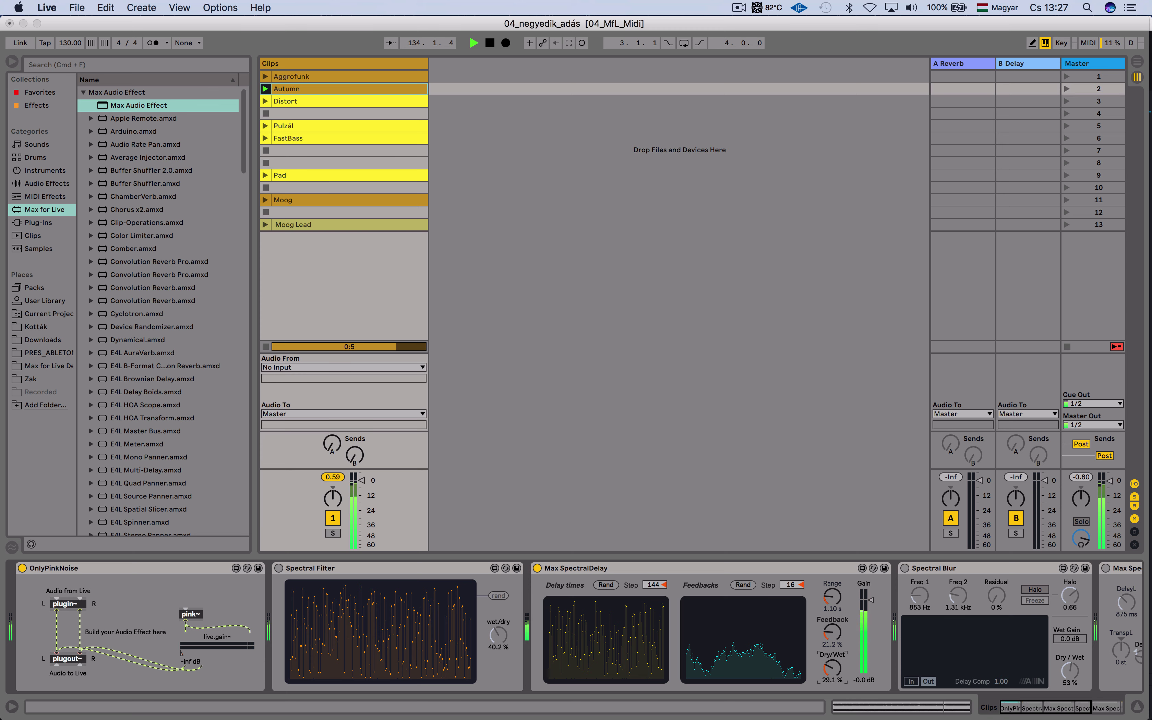
left_click(743, 585)
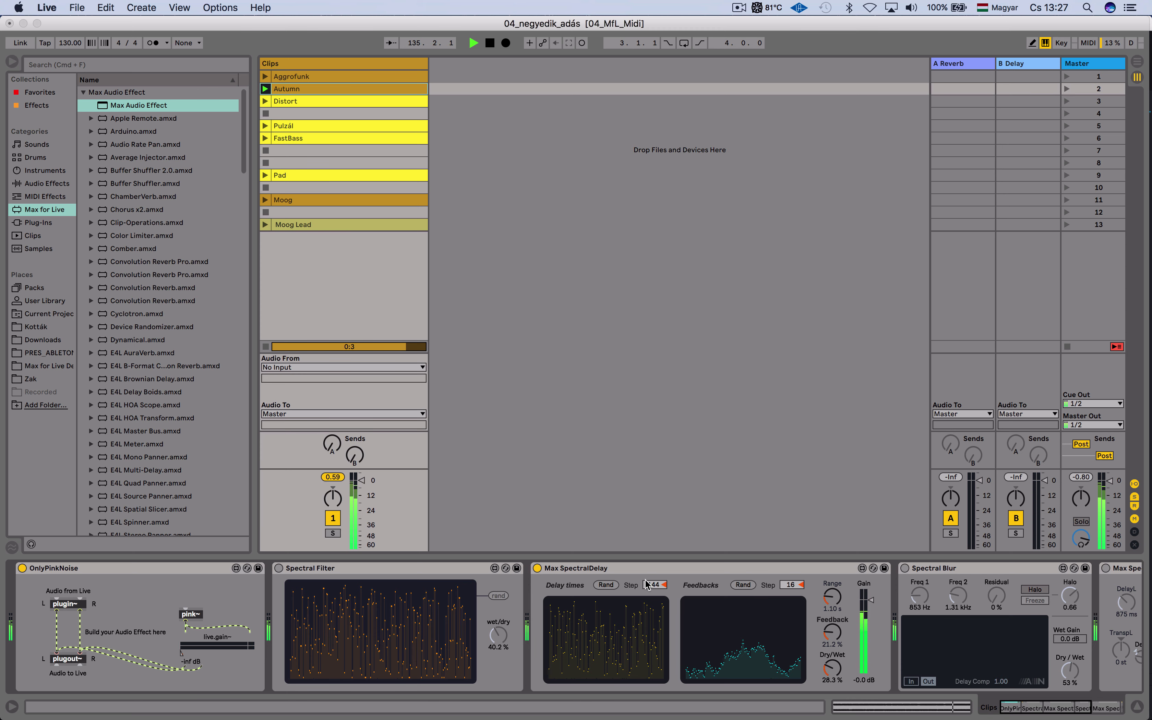
left_click_drag(646, 584, 646, 574)
left_click(612, 585)
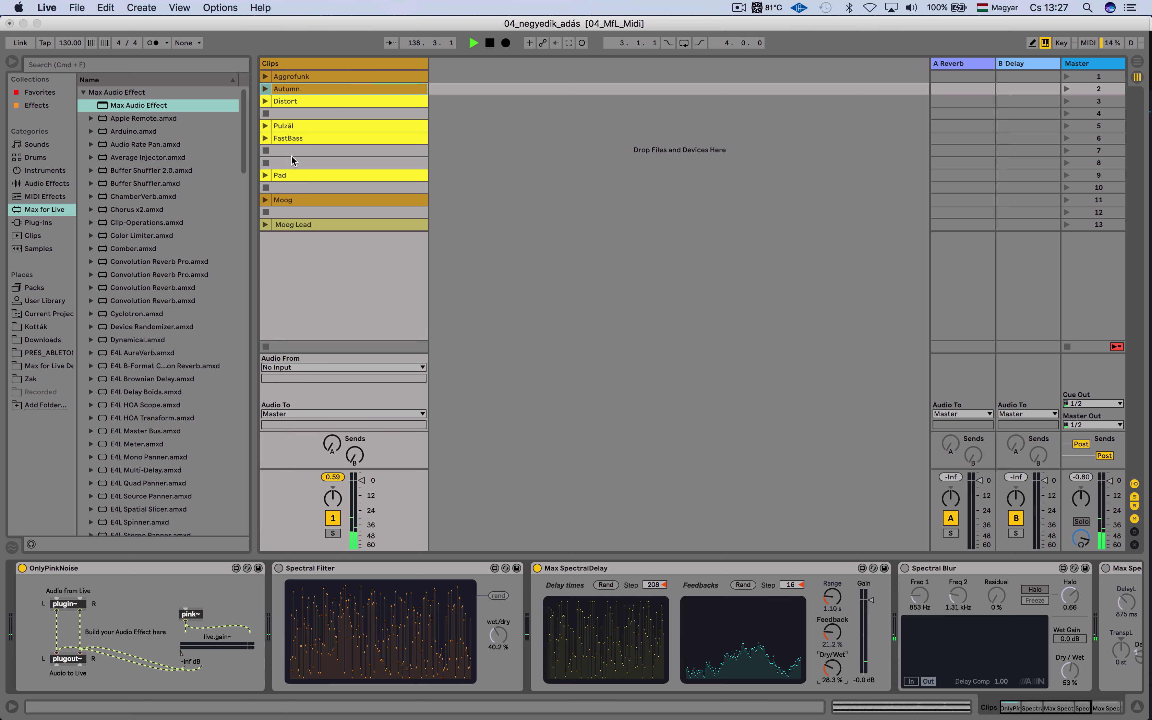
Play the Pulzál clip with Dry/Wet at 70.1 %, randomize the delay times and feedbacks, and set the Feedbacks Step to 154.
left_click(266, 126)
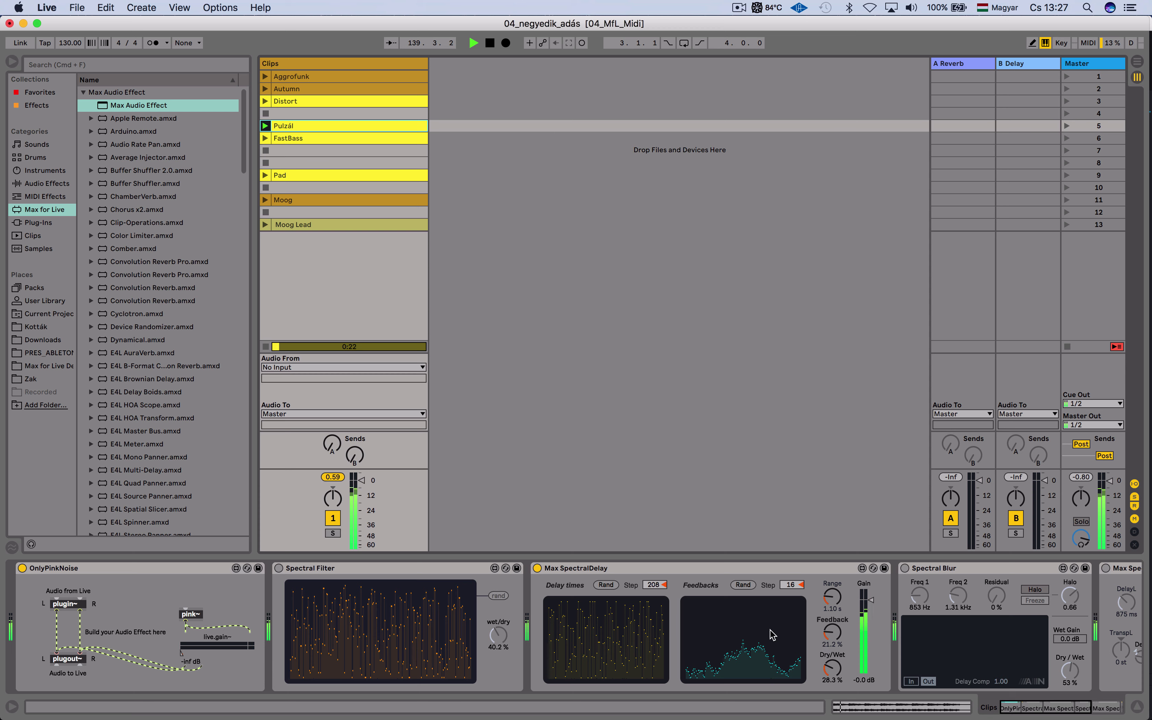
left_click(603, 585)
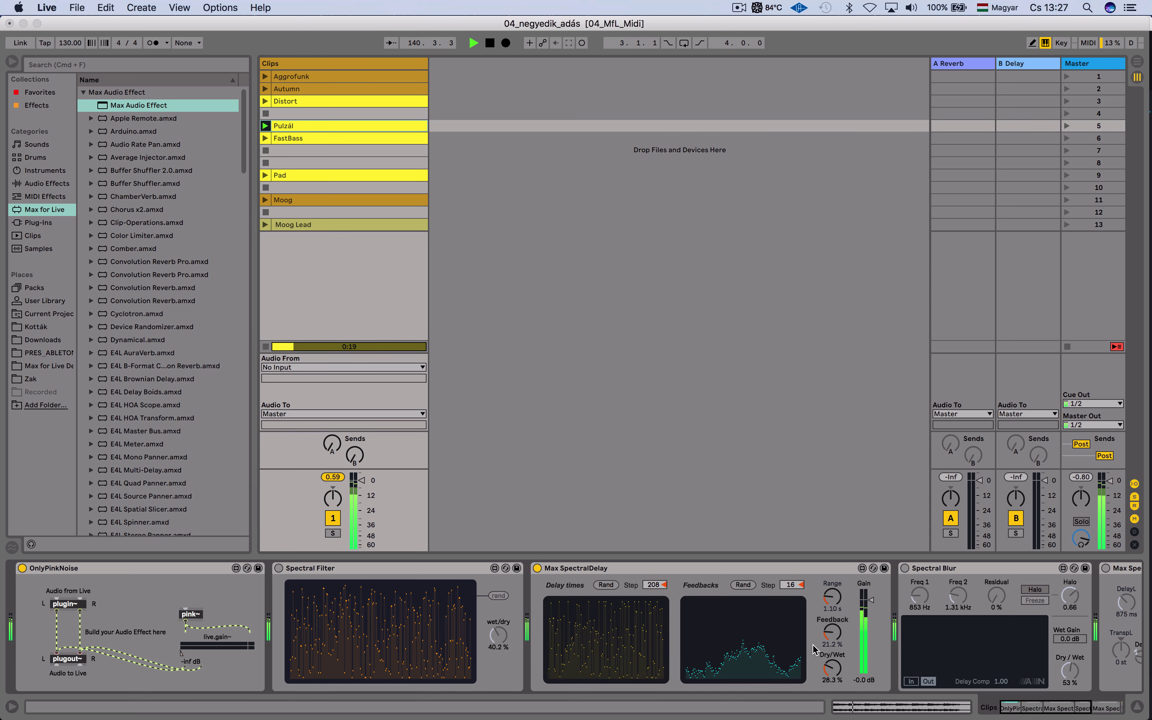
left_click_drag(832, 666, 832, 640)
left_click(611, 589)
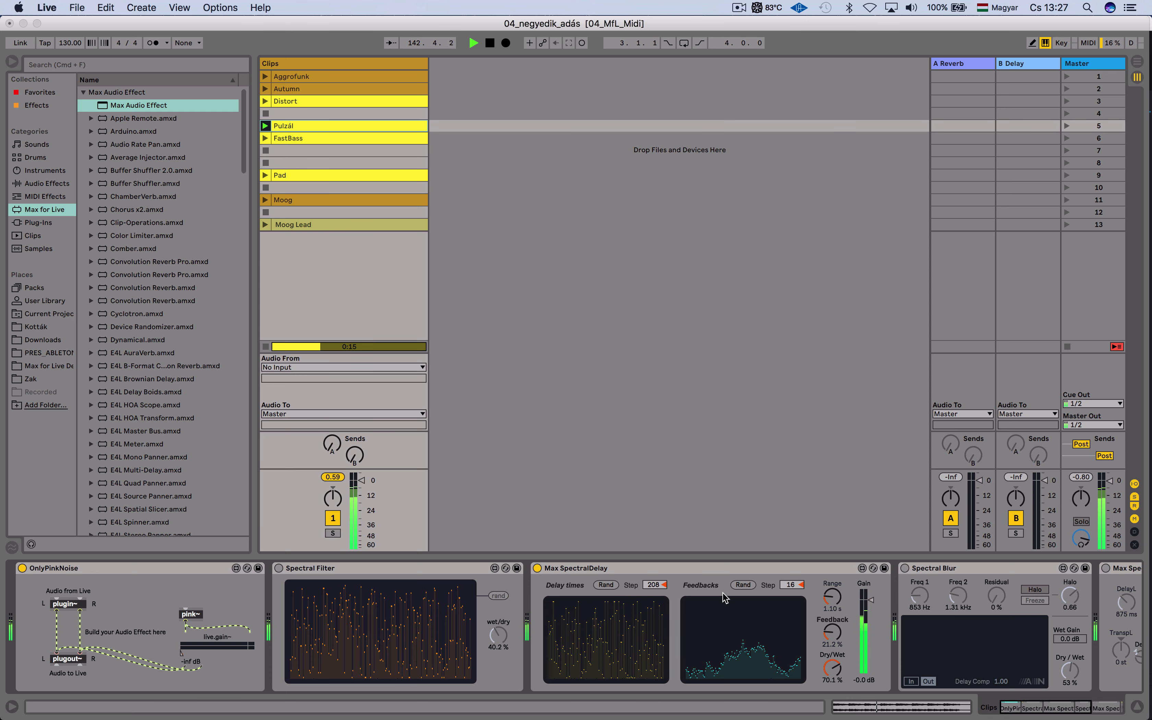
left_click(738, 586)
left_click_drag(786, 585, 787, 562)
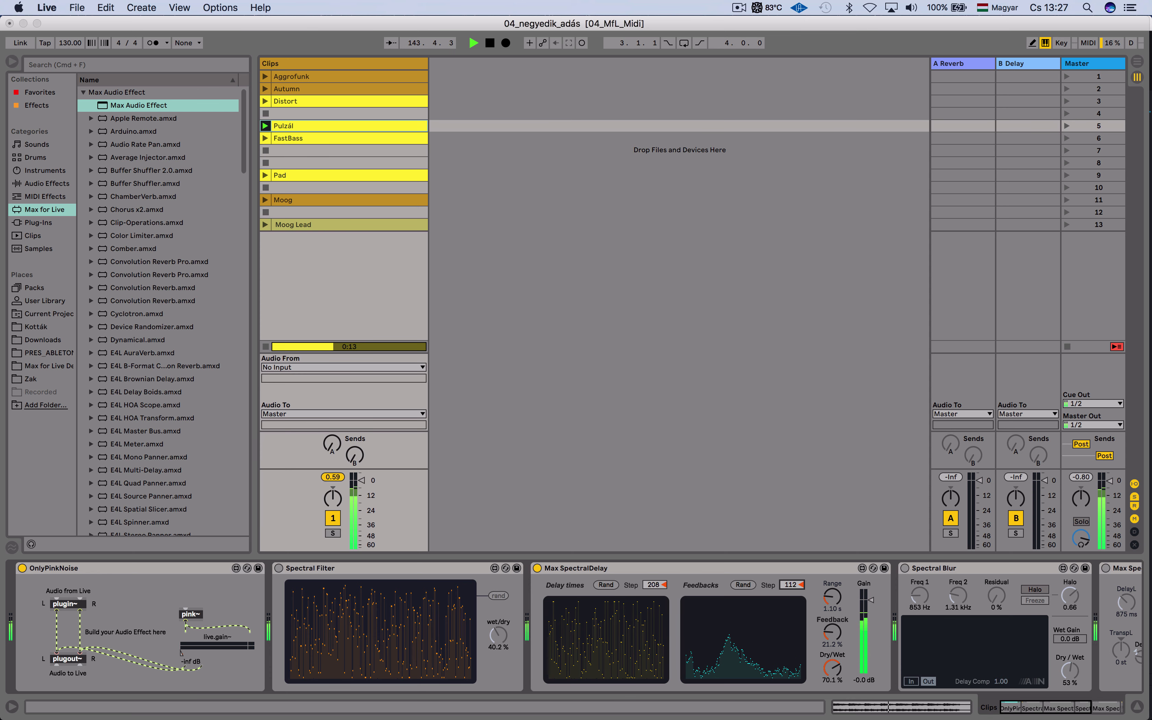
Set Range to 650 ms, the delay-time Step to 36 and Feedback to 33.6 %, and randomize both spectral curves.
left_click(827, 598)
left_click_drag(832, 596, 832, 603)
mouse_move(652, 582)
left_mouse_down()
mouse_move(652, 554)
mouse_move(652, 593)
left_mouse_up()
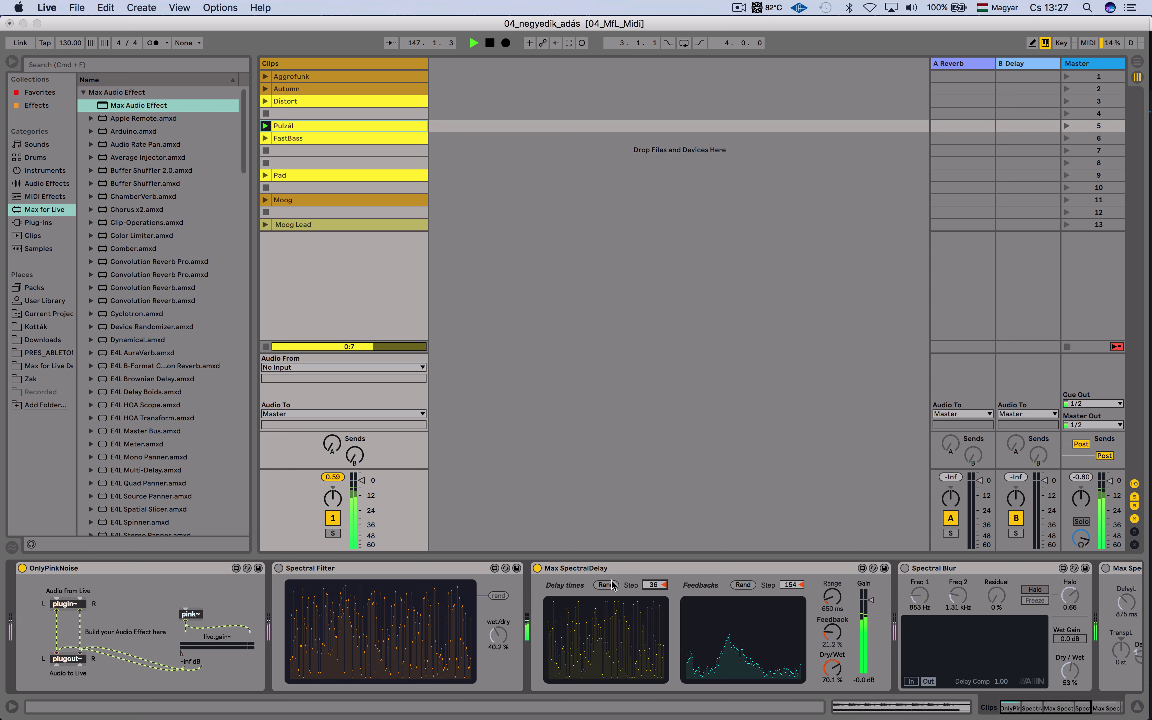
left_click(611, 583)
left_click_drag(826, 631, 826, 623)
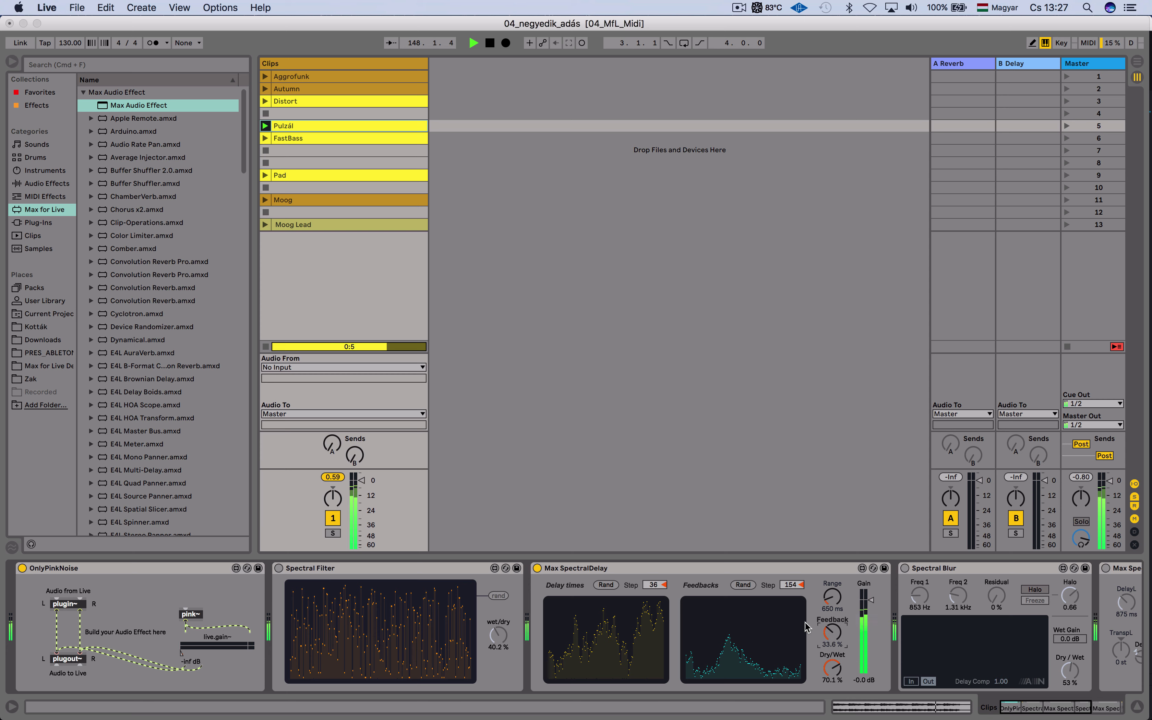
left_click(745, 585)
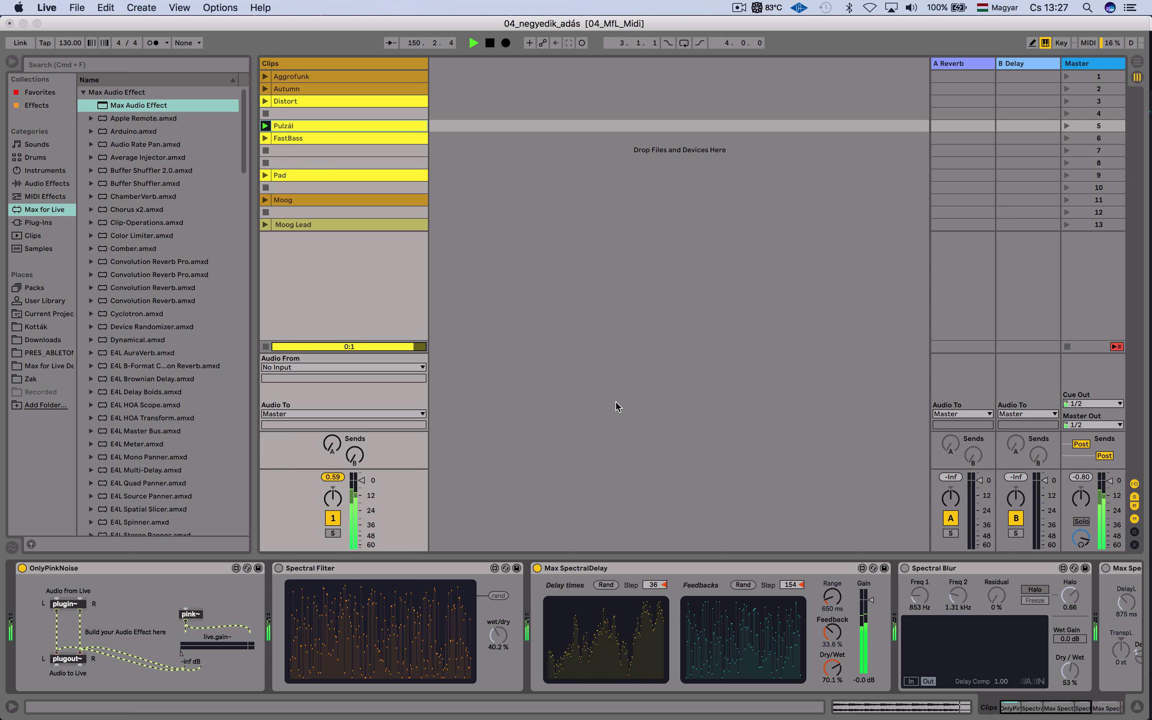
Play the Pad clip with Dry/Wet at 53.5 % and randomize the delay times with their Step raised to 256.
left_click(265, 175)
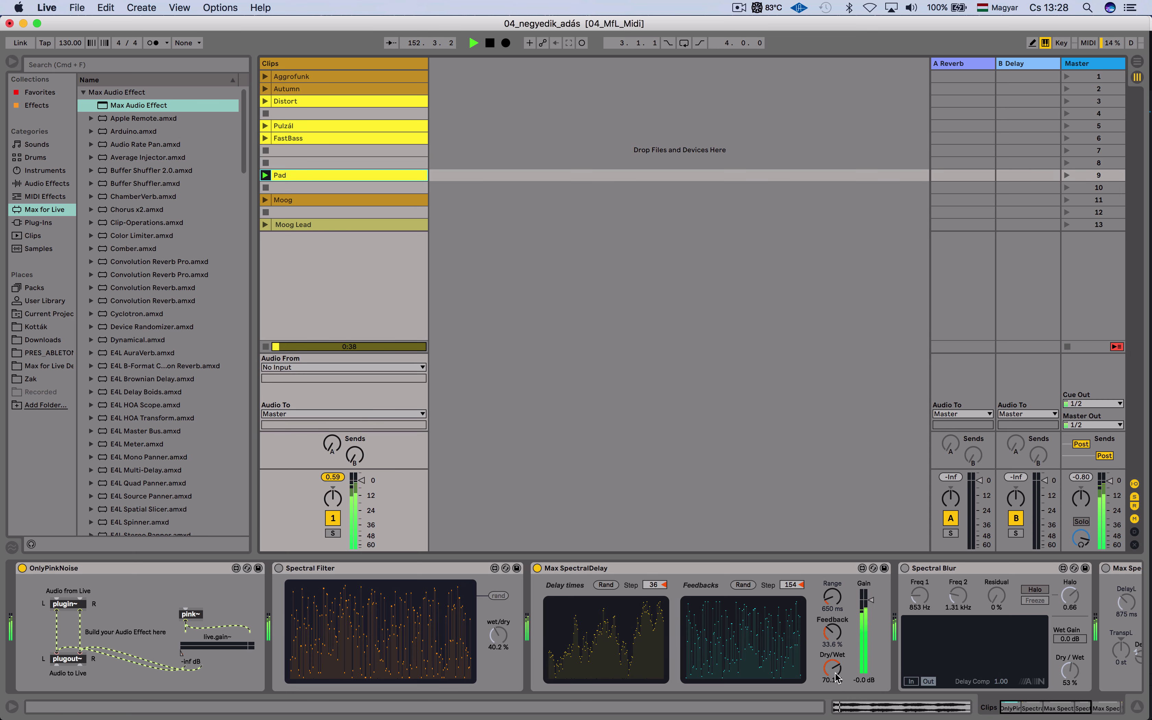
left_click_drag(836, 676, 835, 682)
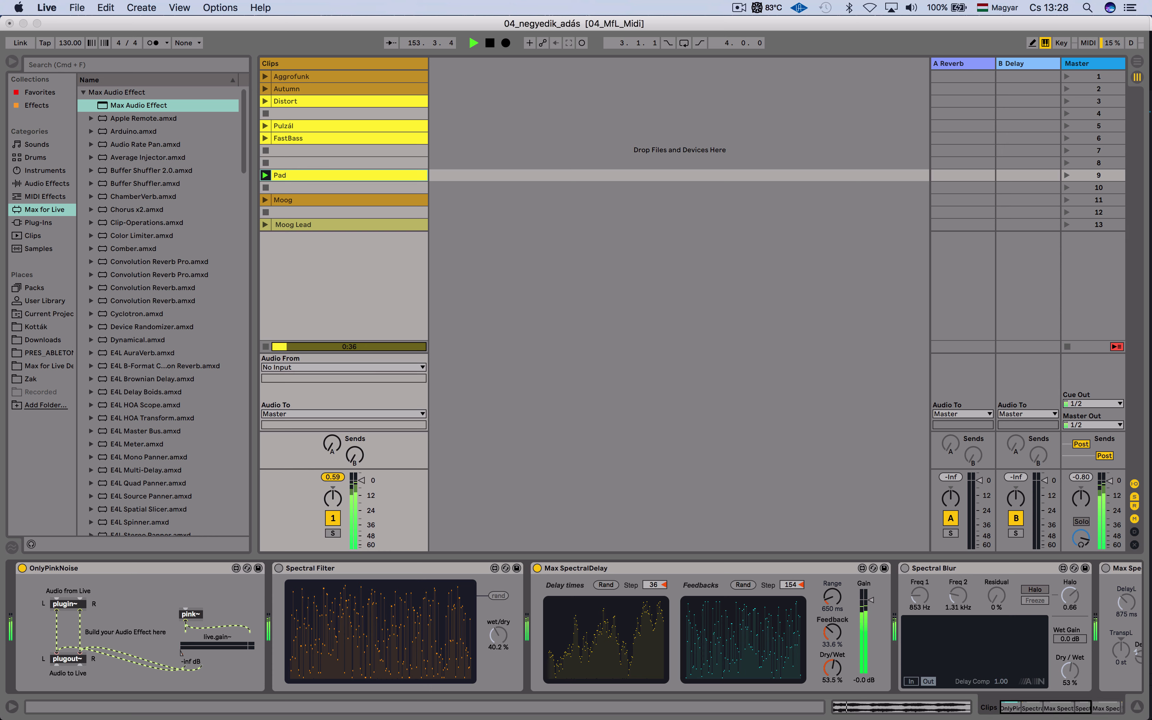
left_click_drag(653, 584, 653, 561)
left_click(606, 582)
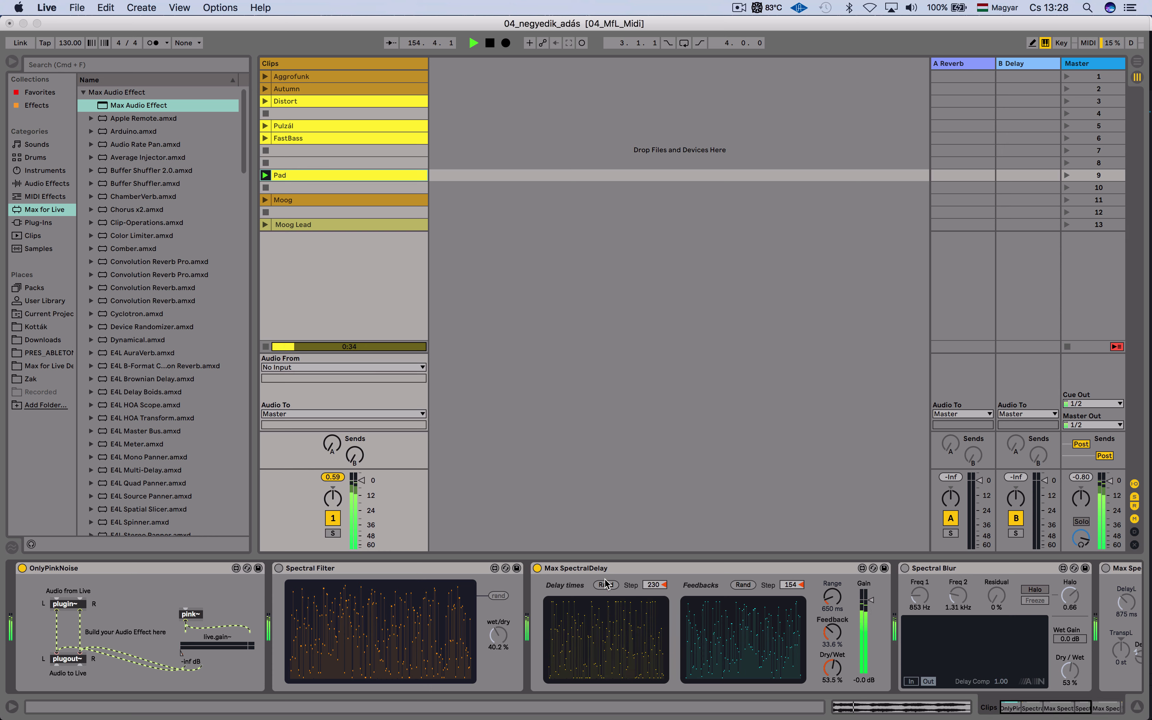
left_click(659, 587)
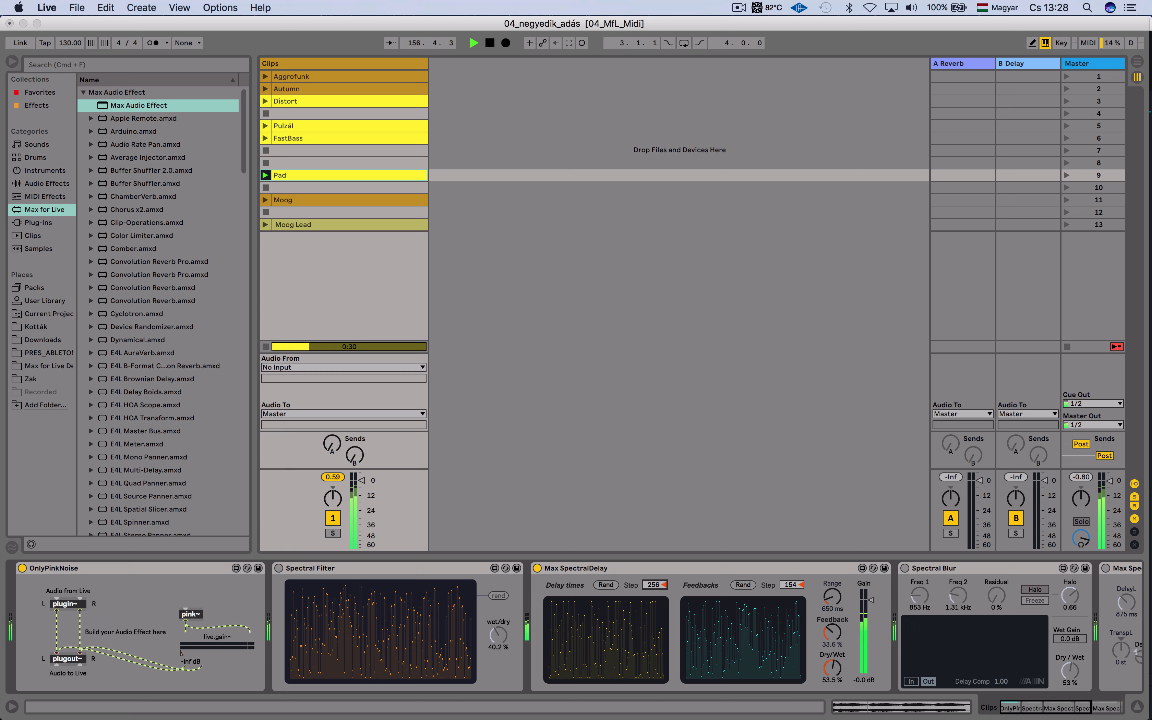
left_click(607, 584)
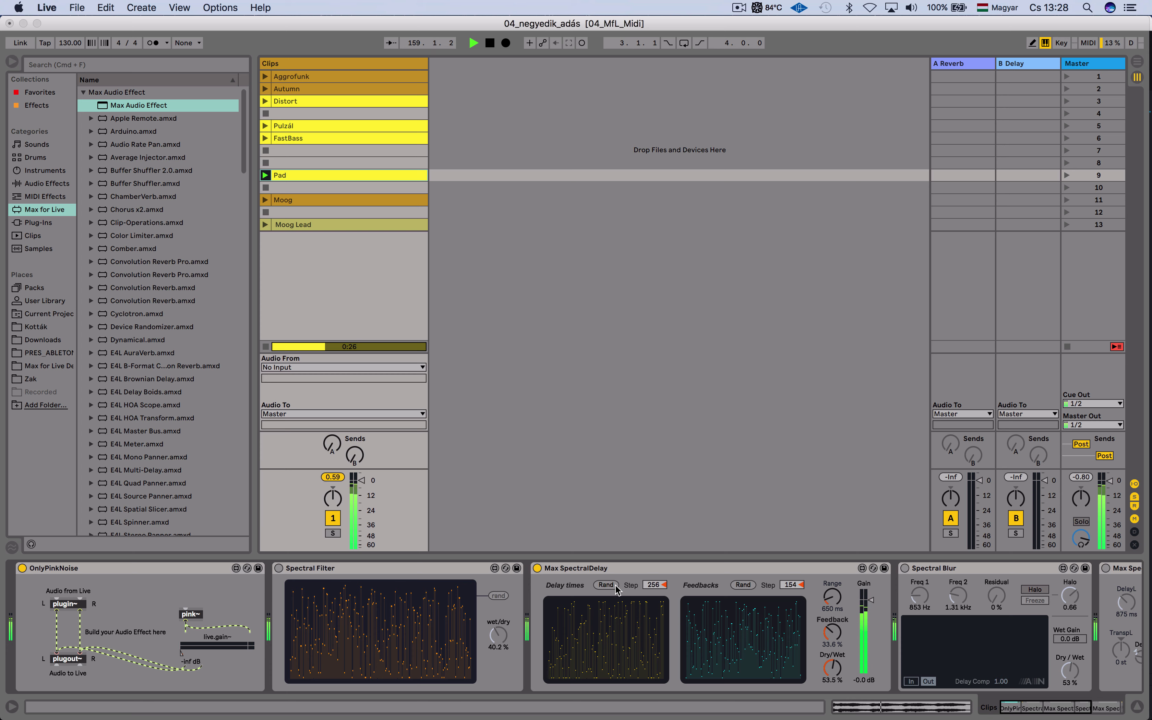
Set the delay-time Step to 84 and randomize both the delay times and the feedbacks.
left_click(652, 589)
left_click_drag(644, 586, 644, 588)
left_click(615, 584)
left_click(738, 586)
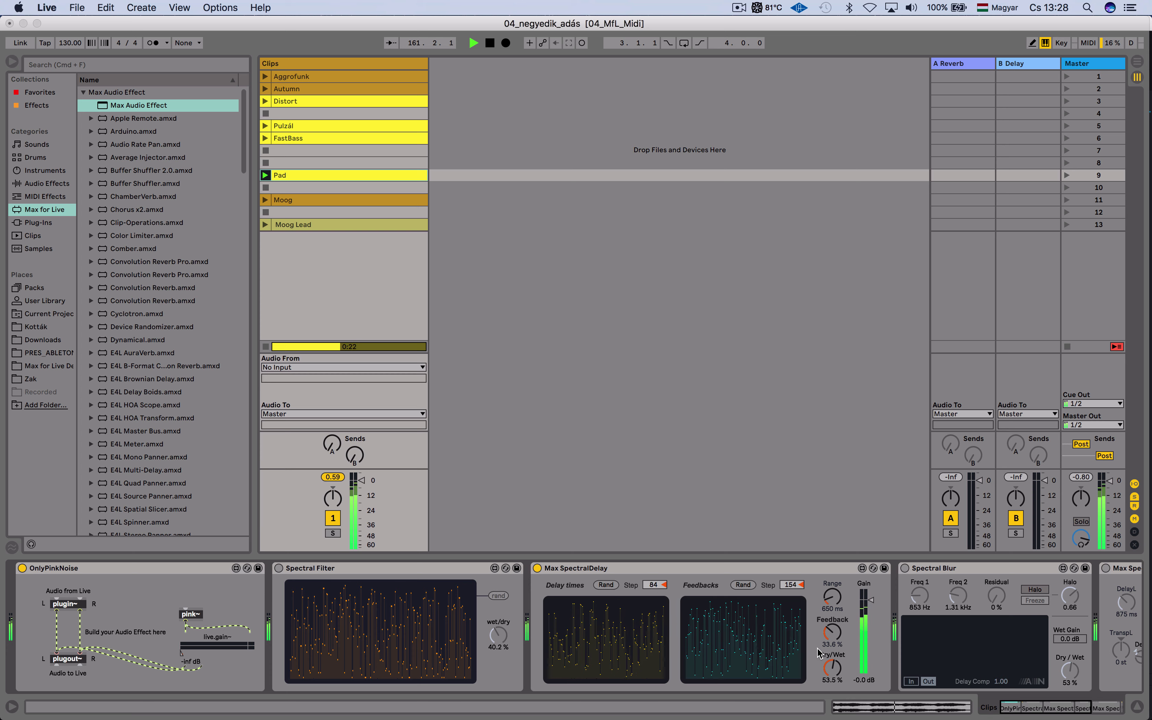
Set Dry/Wet to 77.2 %, Feedback to 53.9 % and Range to 1.85 s, and randomize the delay times.
left_click_drag(831, 665, 831, 657)
left_click_drag(832, 596, 832, 587)
left_click(606, 585)
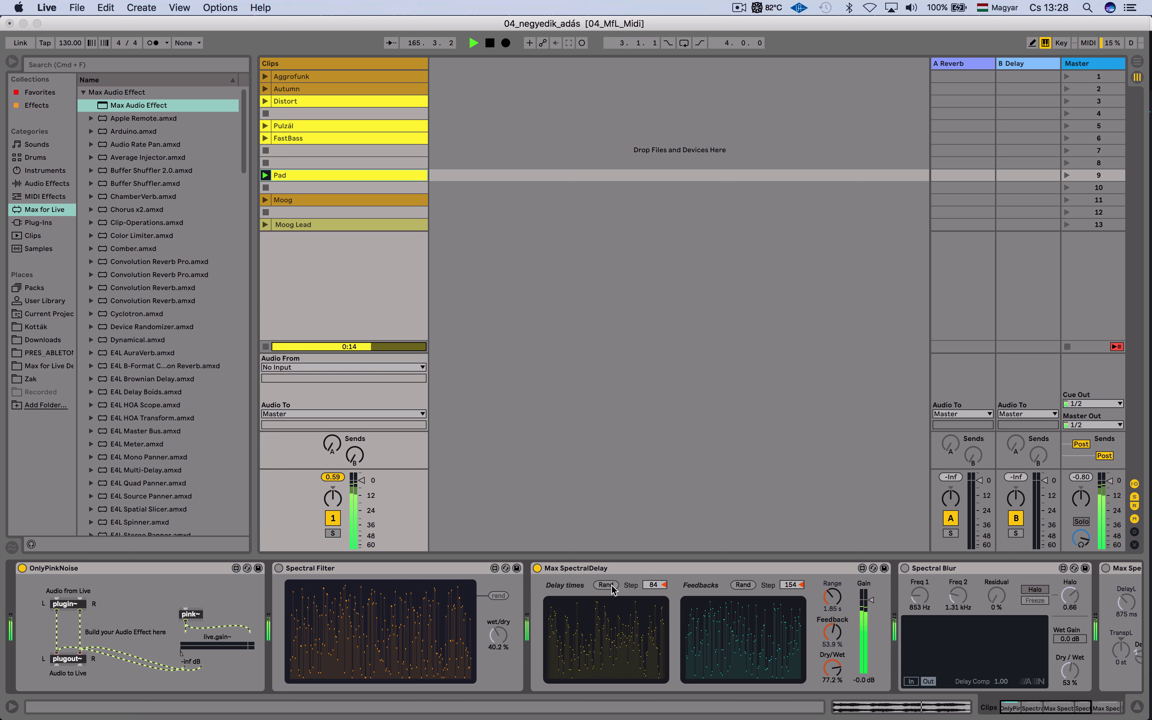
Set the delay-time Step to 256 and Dry/Wet to 80.3 %, randomizing the delay times and feedbacks repeatedly.
left_click(653, 585)
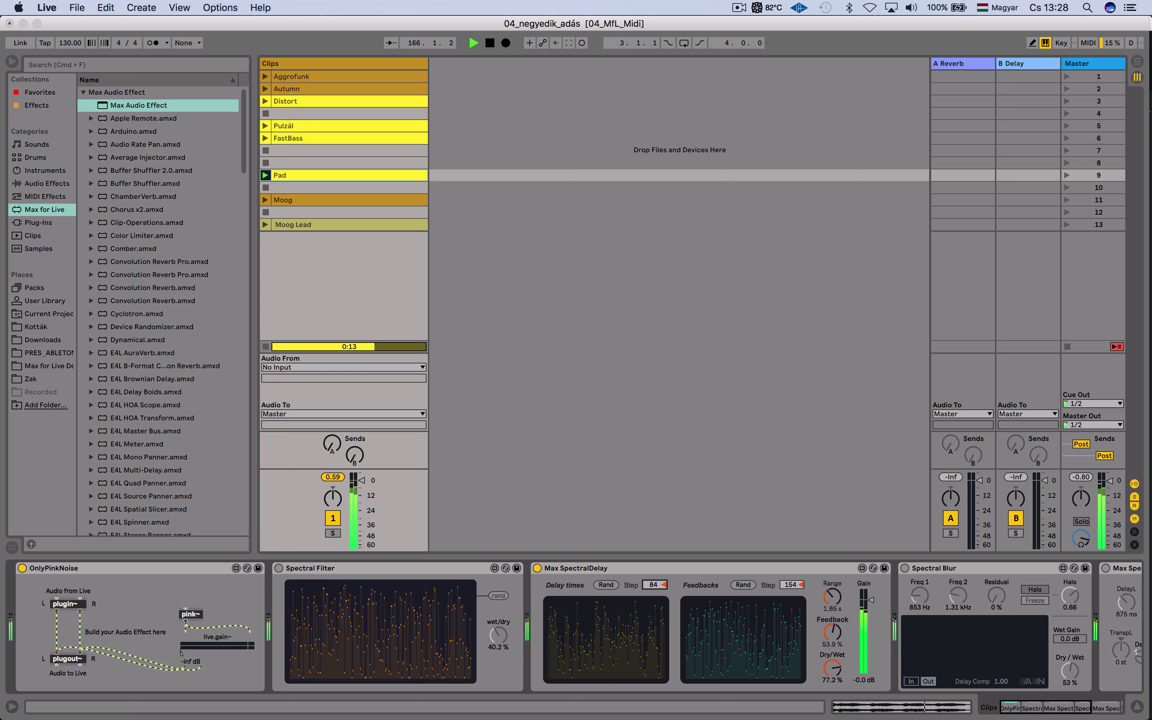
left_click(605, 585)
left_click(743, 585)
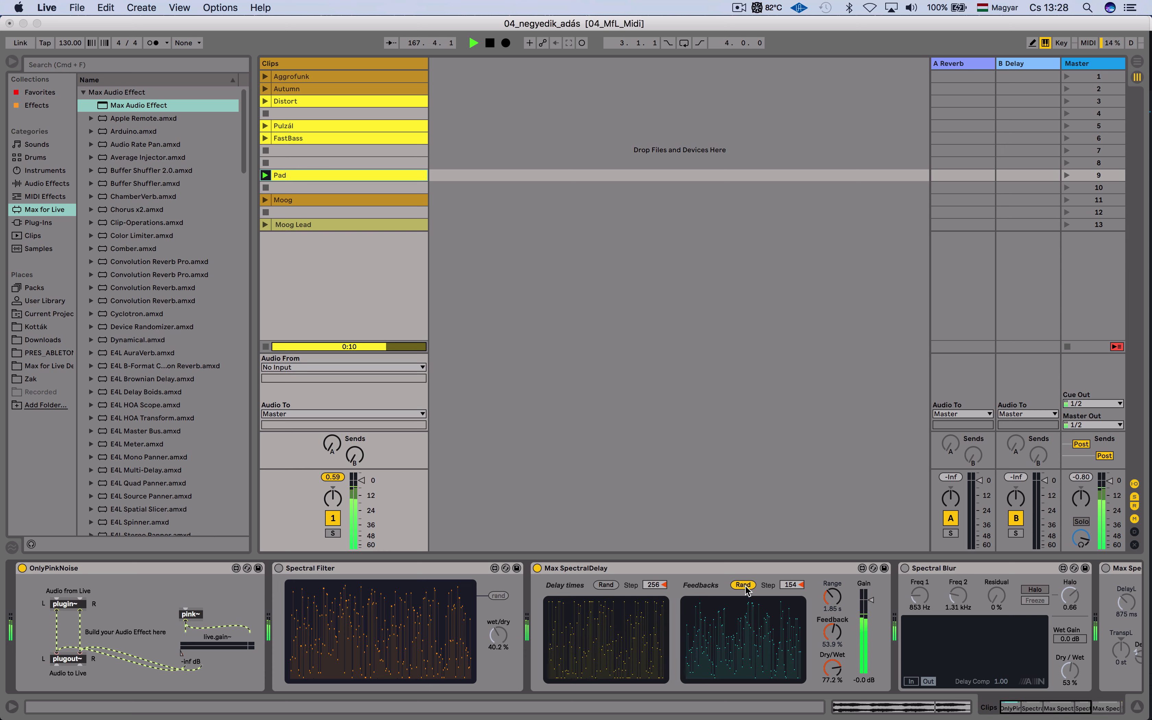
mouse_move(832, 668)
left_mouse_down()
mouse_move(832, 688)
mouse_move(831, 642)
left_mouse_up()
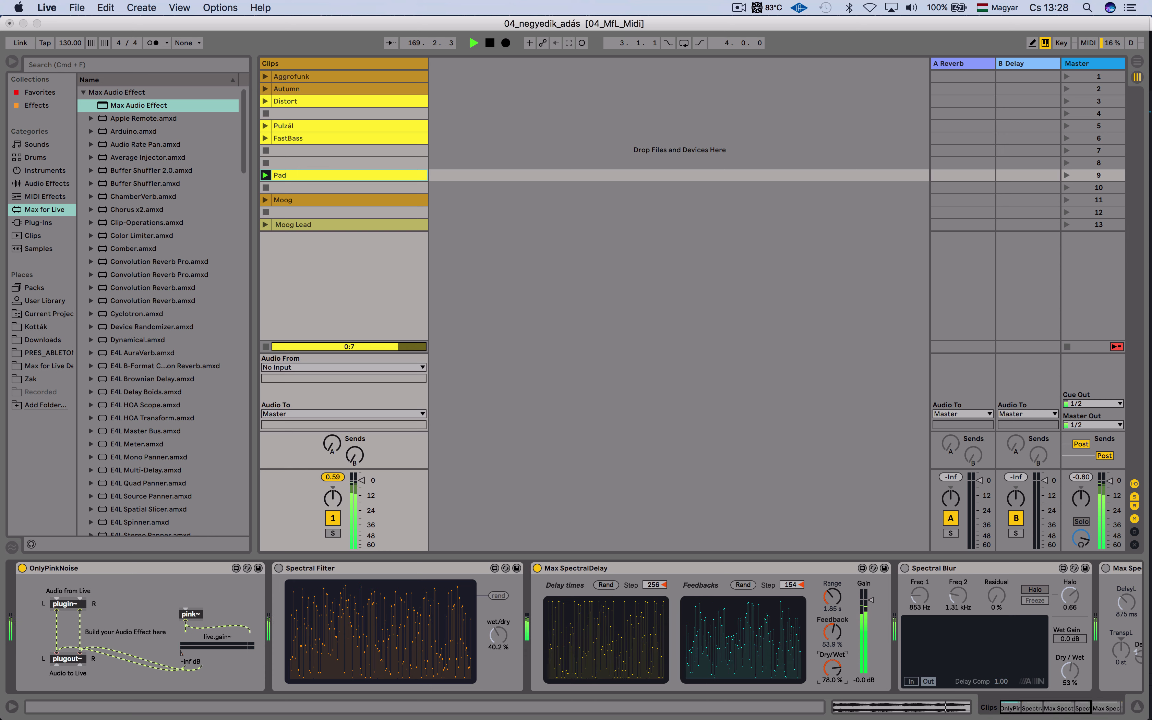
left_click(746, 585)
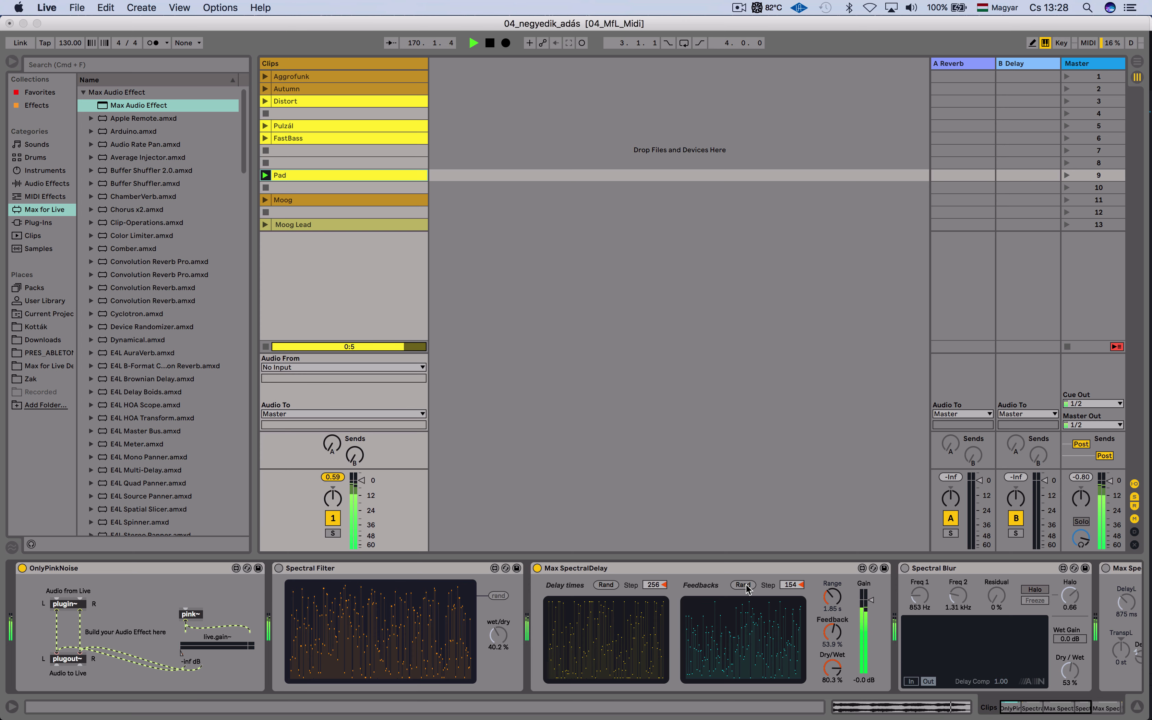
left_click(608, 585)
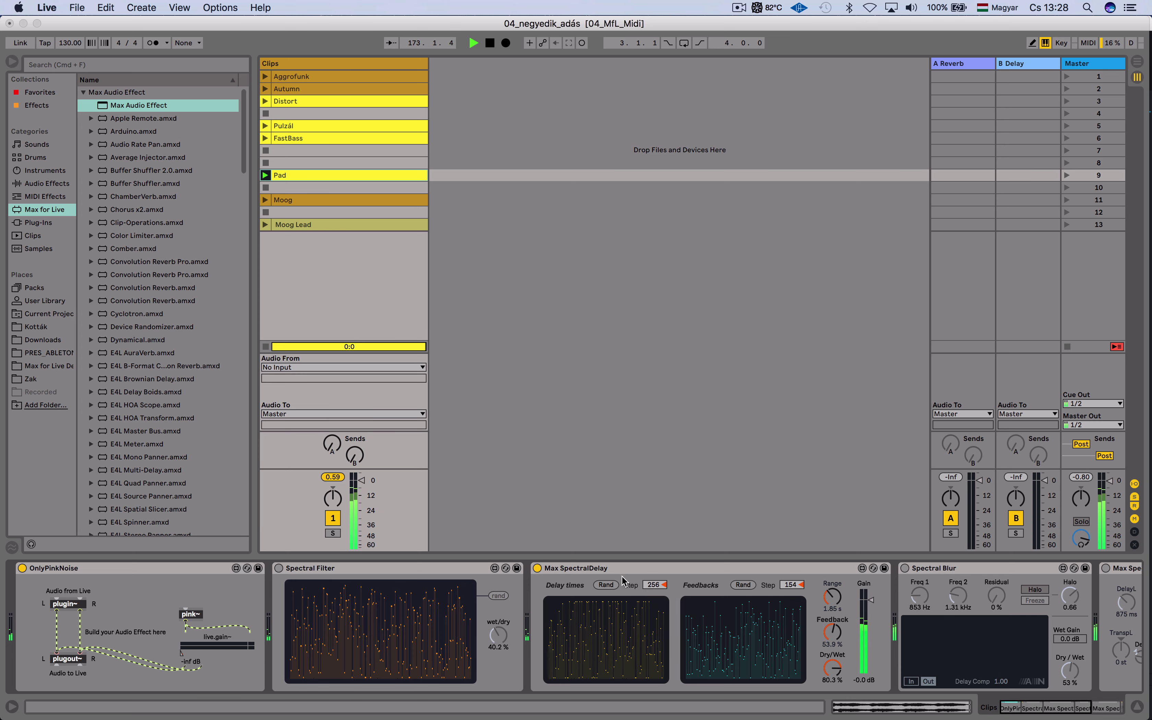
Play the Moog Lead clip with Range at 2.55 s, Feedback at 17.3 % and Dry/Wet at 63.0 %, randomizing both spectral curves.
left_click(265, 225)
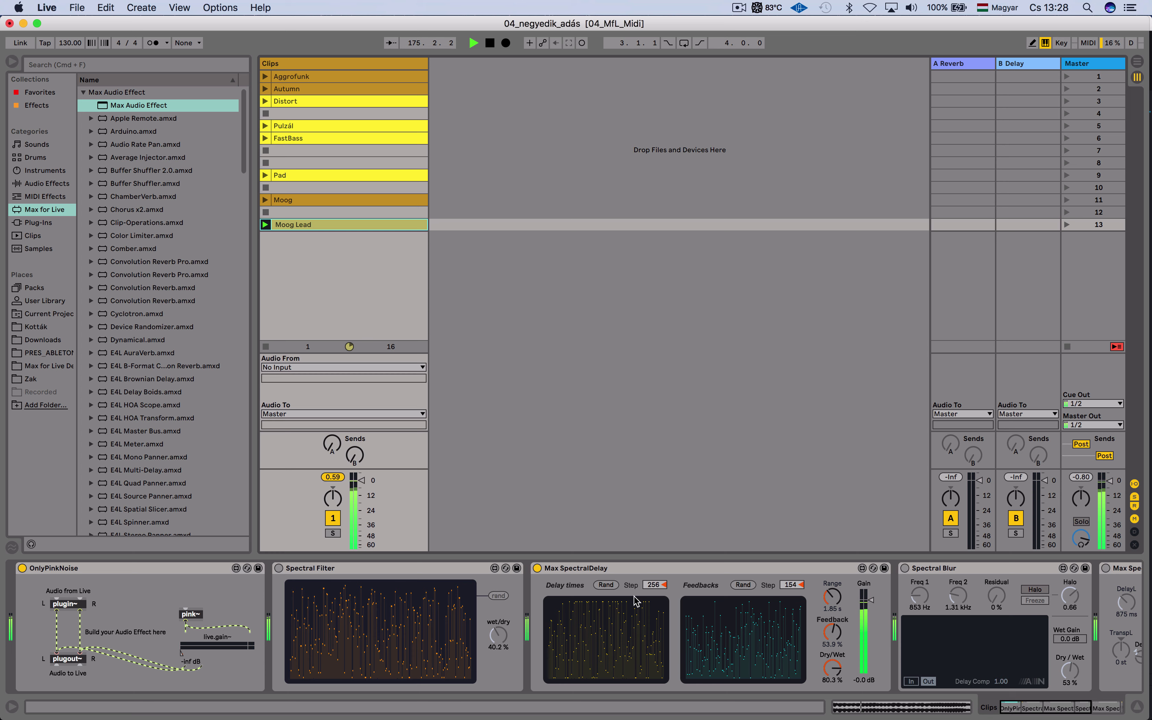
left_click(604, 585)
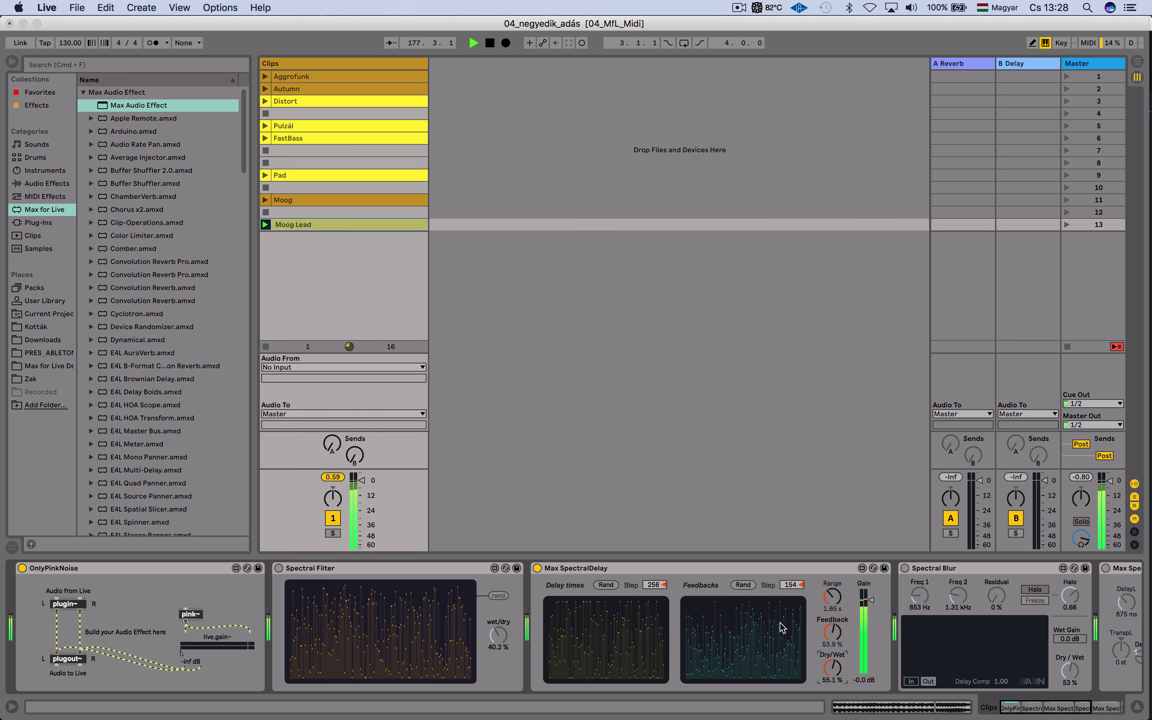
left_click(744, 586)
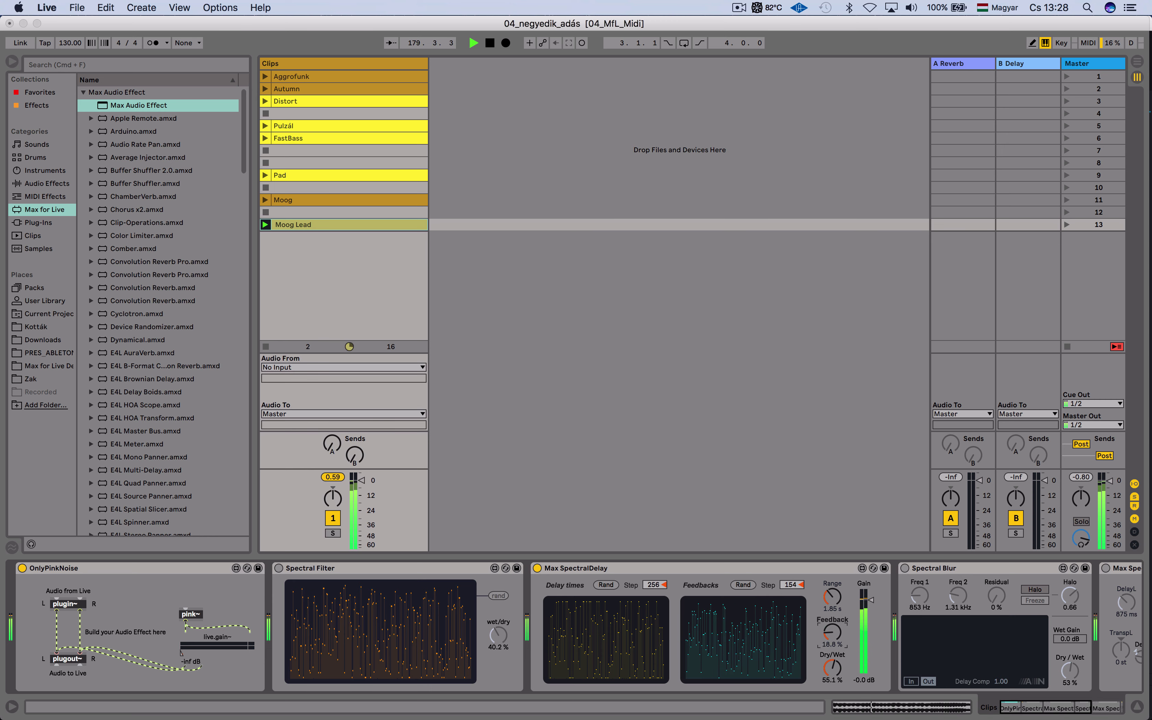
left_click(833, 609)
left_click(832, 667)
left_click(743, 584)
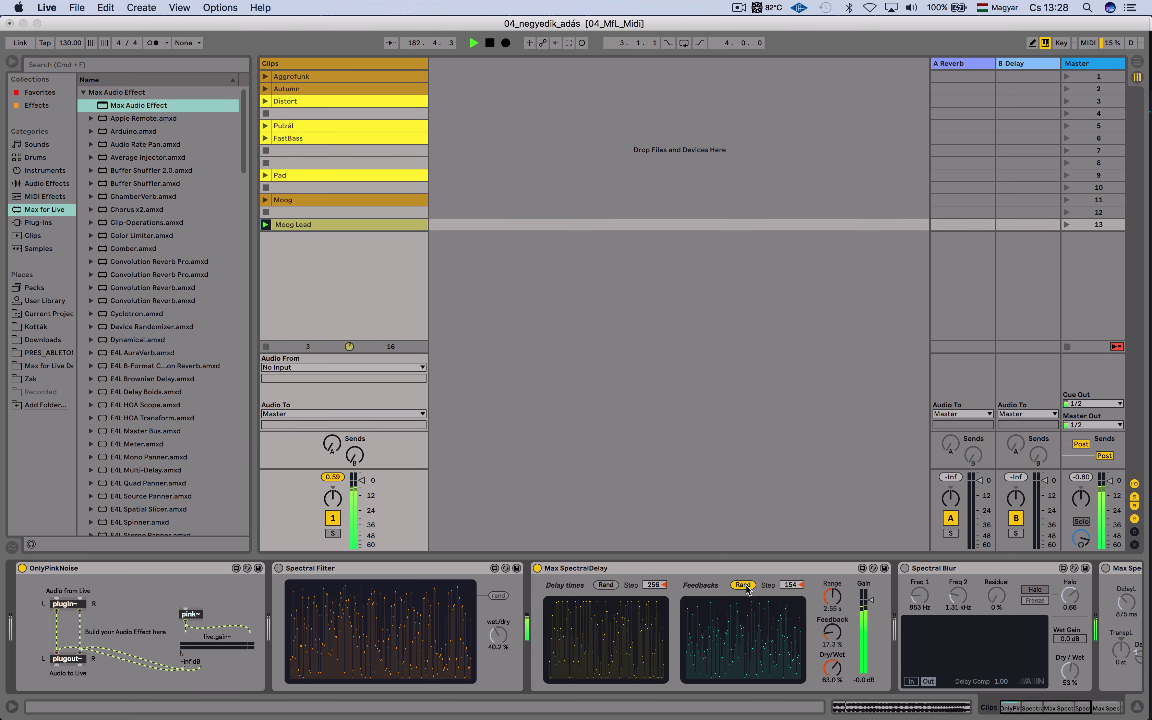
Randomize the delay times at different Step values down to 216, and set Dry/Wet to 48.8 %.
left_click(605, 585)
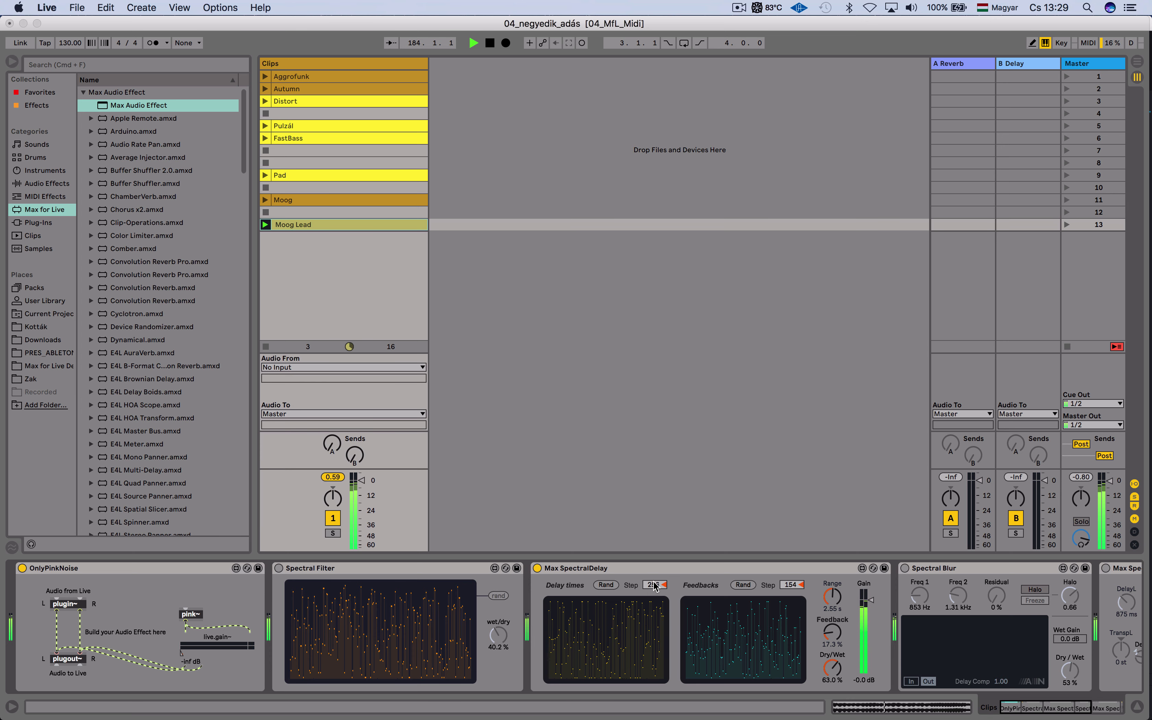
left_click_drag(653, 584, 653, 591)
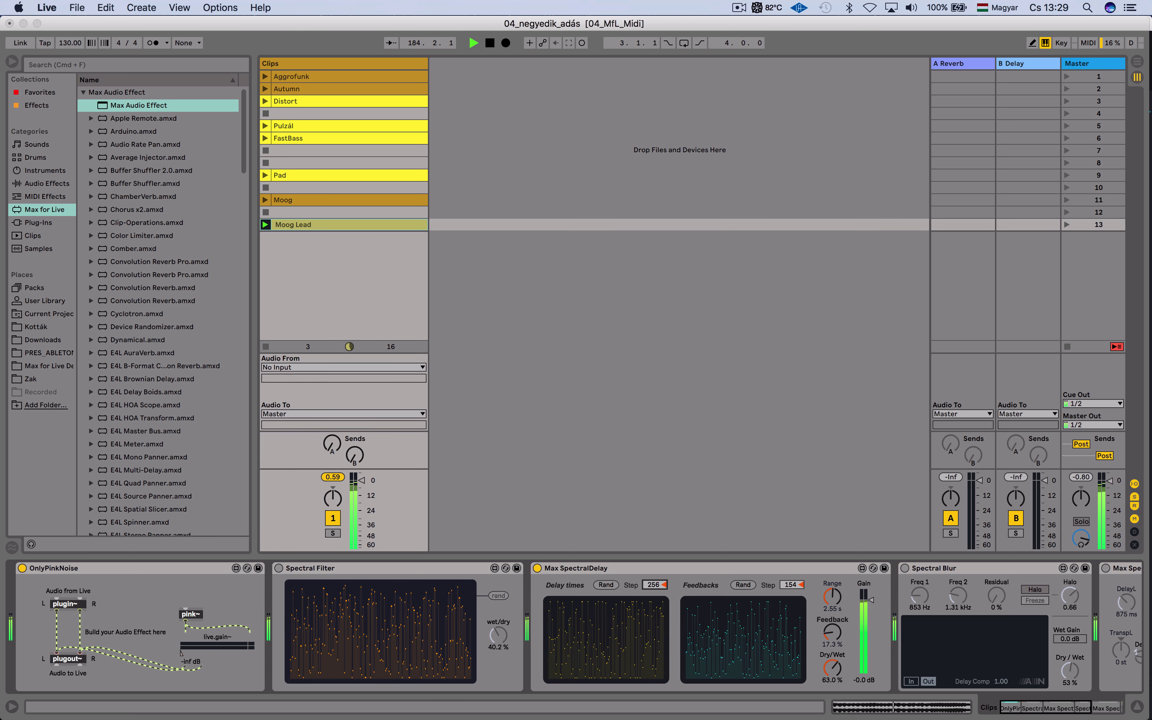
left_click(608, 584)
left_click_drag(655, 584, 656, 587)
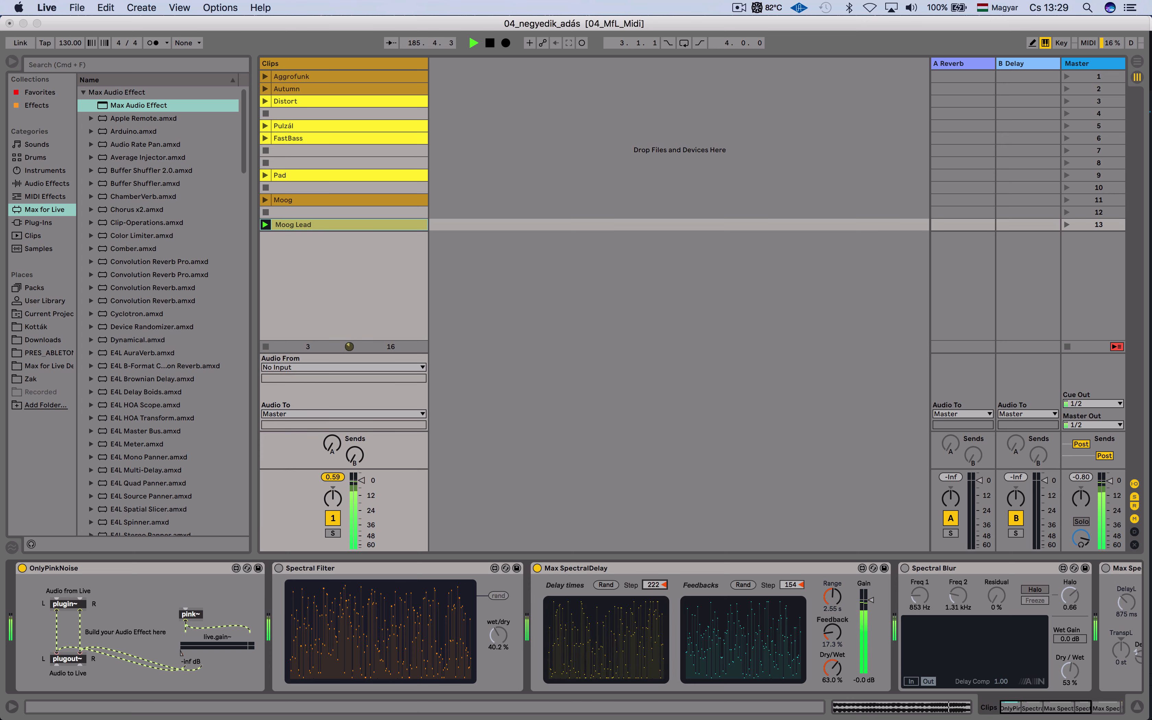
left_click(613, 586)
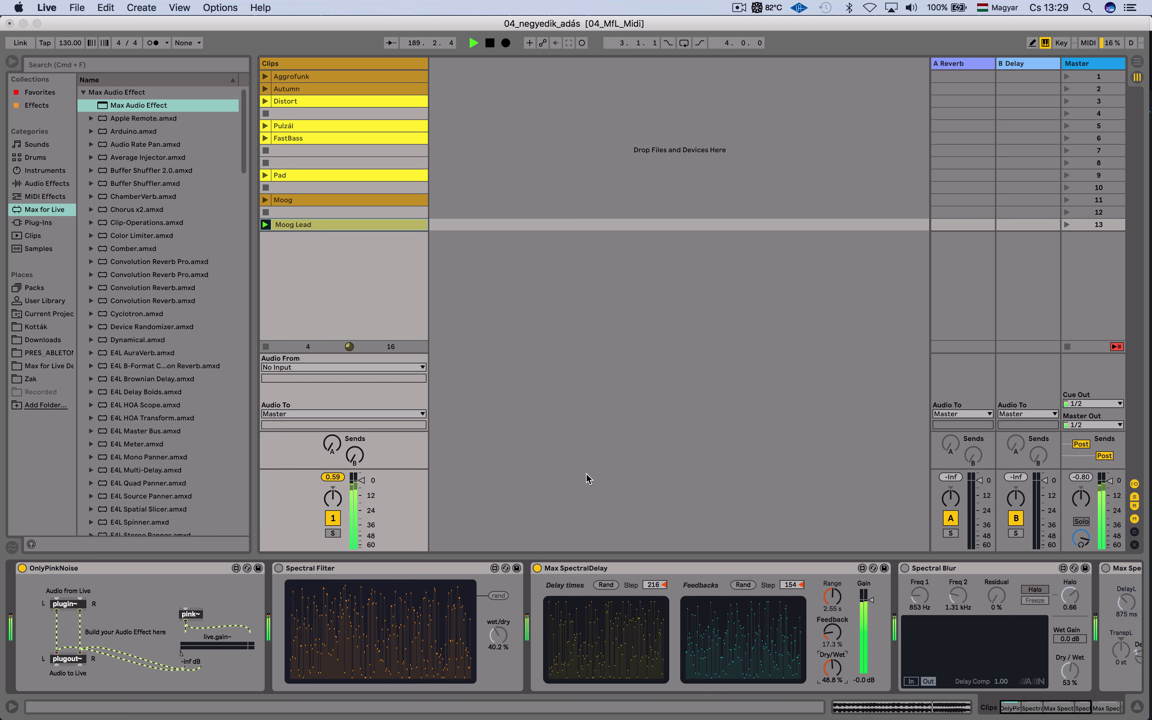
Stop the Moog Lead clip, activate the Spectral Blur device, and deactivate Max SpectralDelay.
left_click(266, 346)
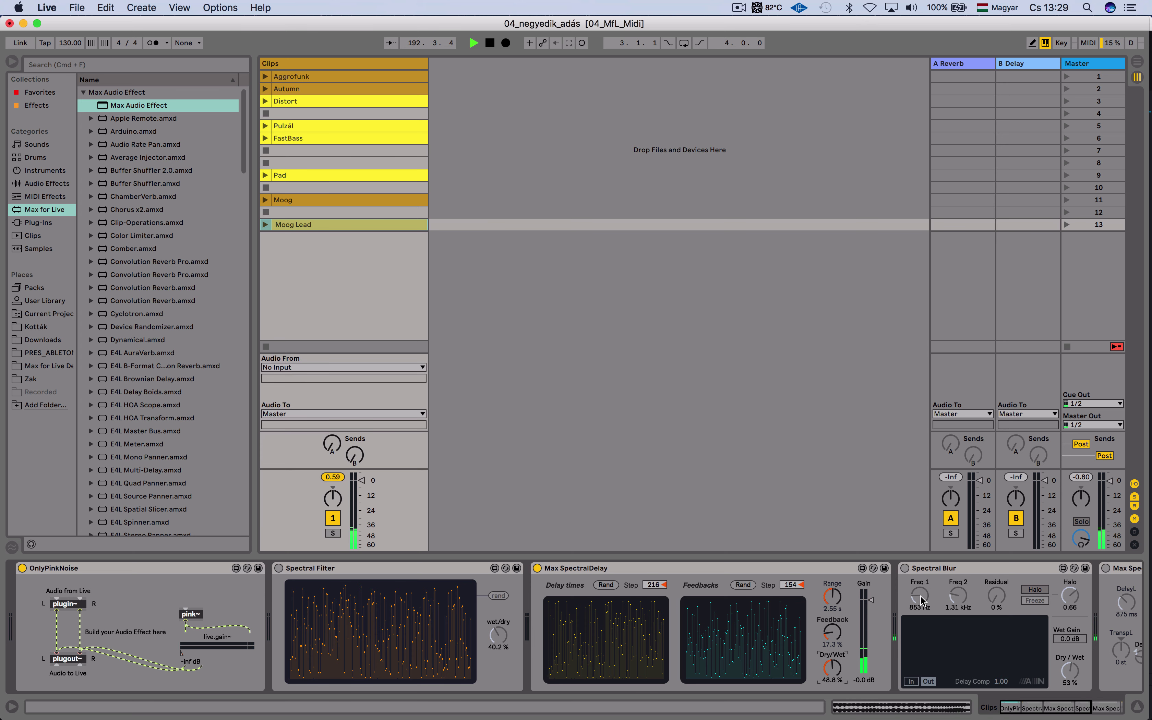
left_click(904, 567)
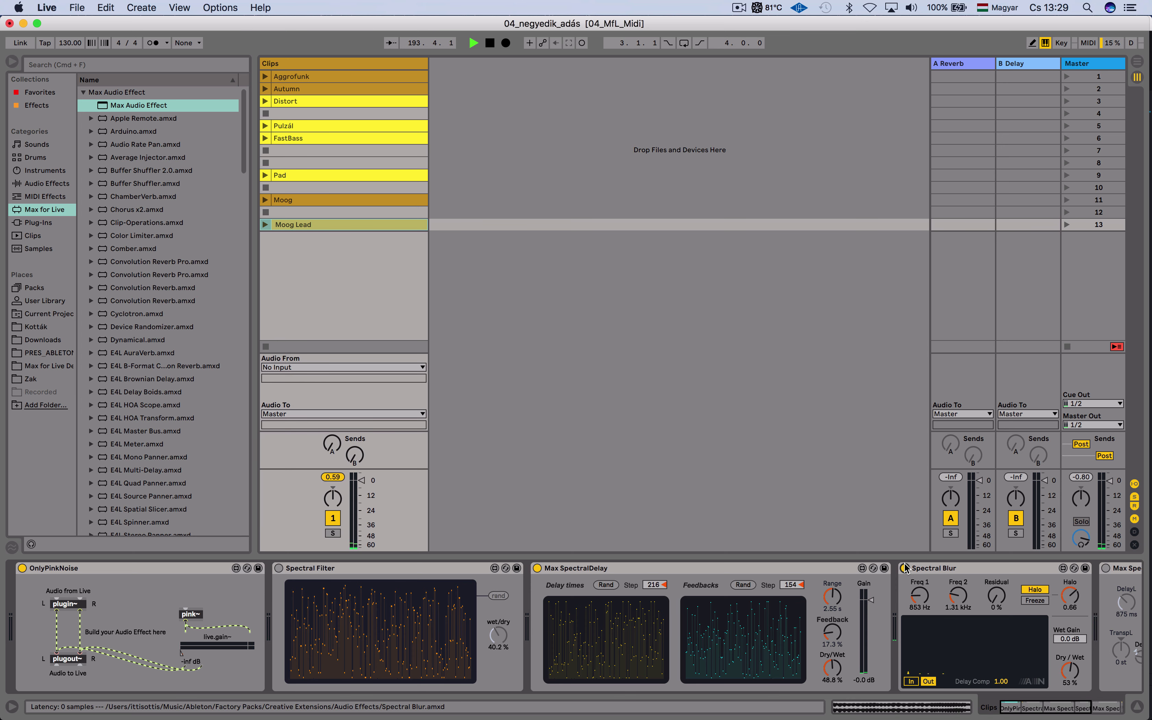
left_click(537, 568)
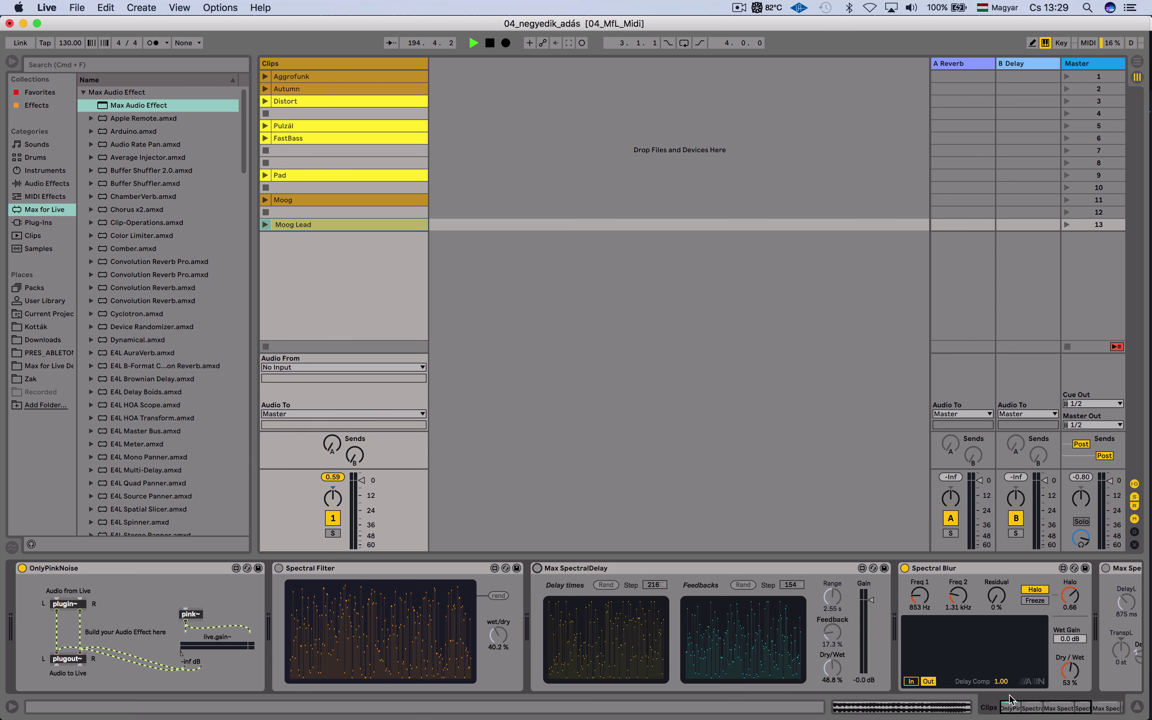
Play the Aggrofunk clip through Spectral Blur, setting Freq 1 to 442 Hz, Freq 2 to 492 Hz and Dry/Wet to 37 %.
left_click_drag(1029, 712, 1071, 713)
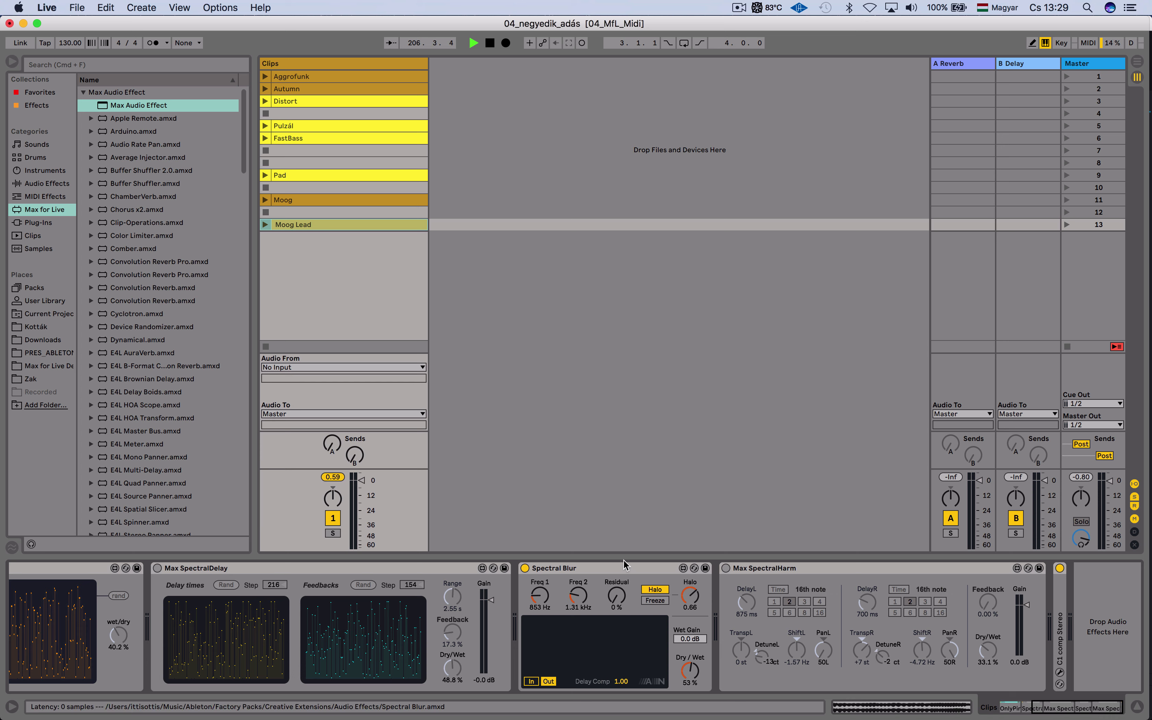
left_click(614, 601)
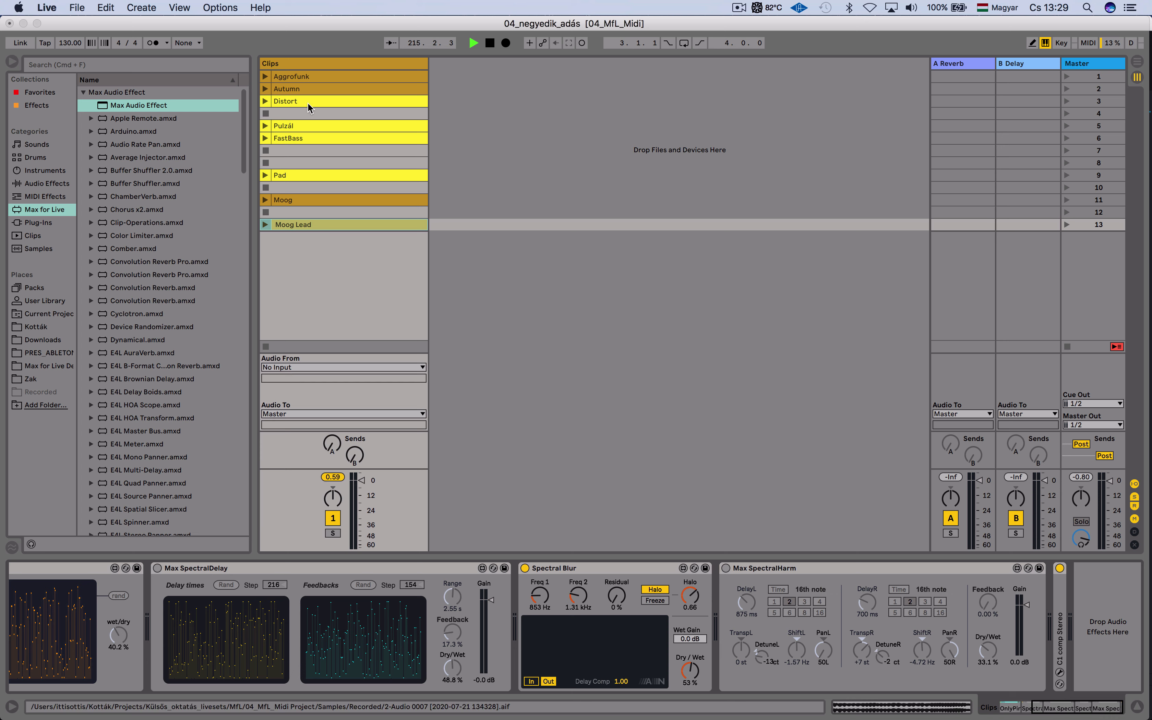
left_click(265, 78)
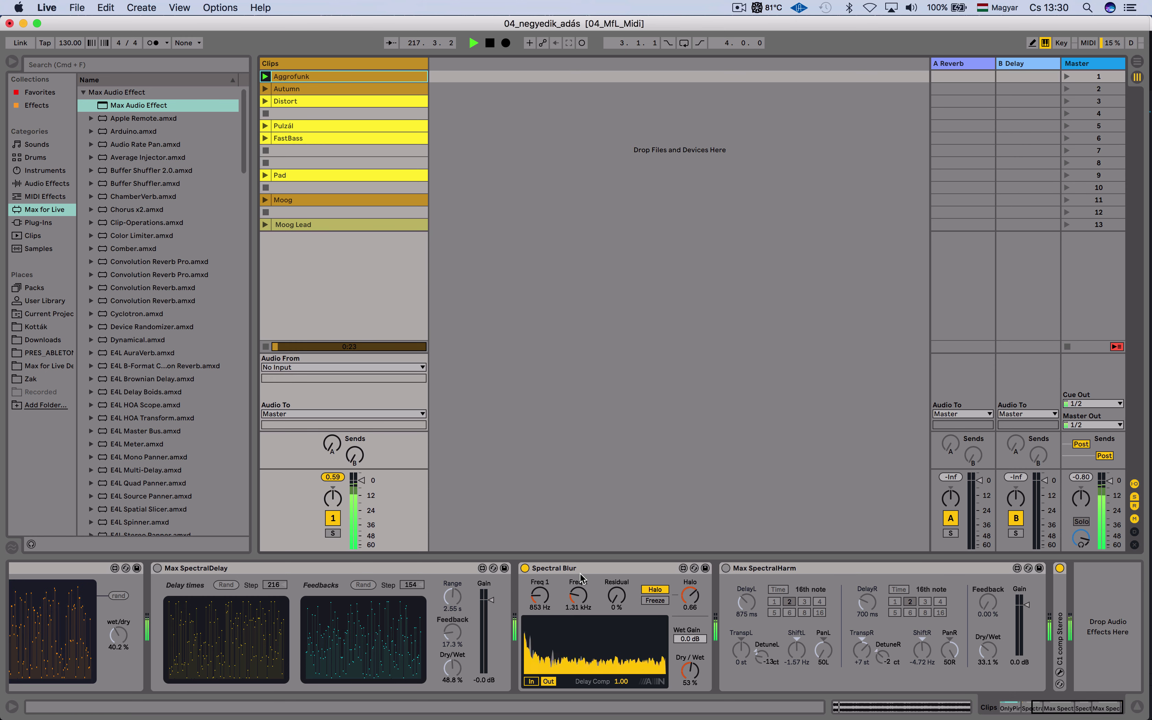
left_click_drag(588, 593, 589, 579)
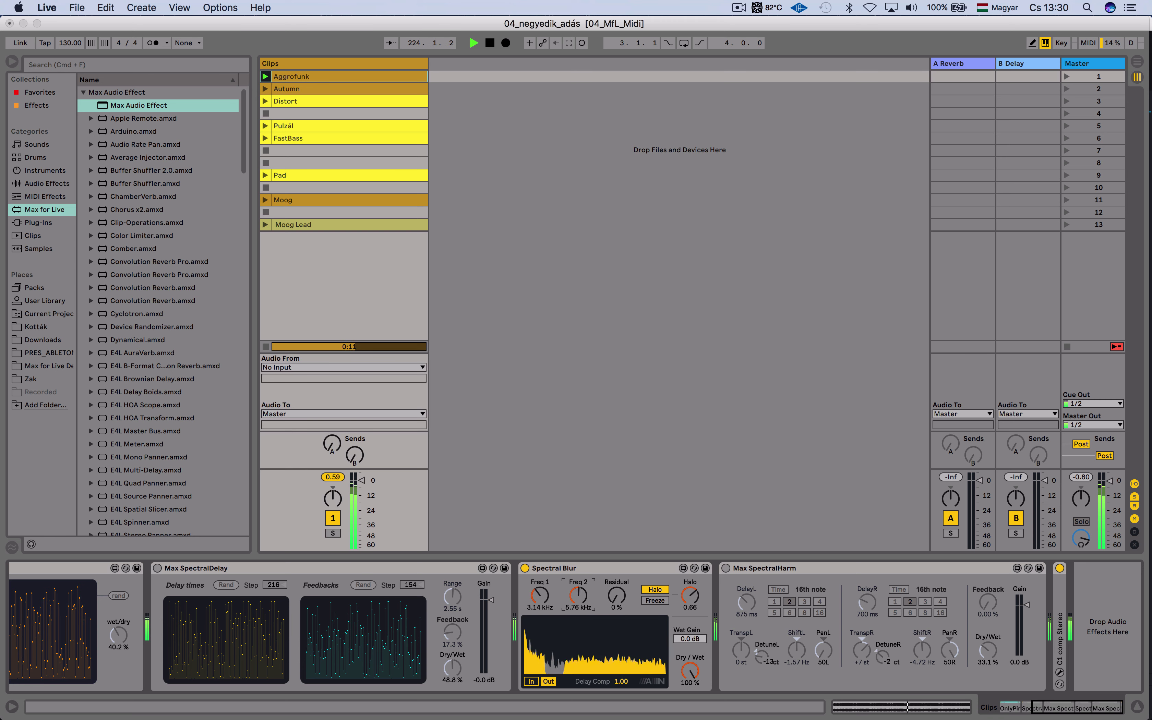
left_click(691, 689)
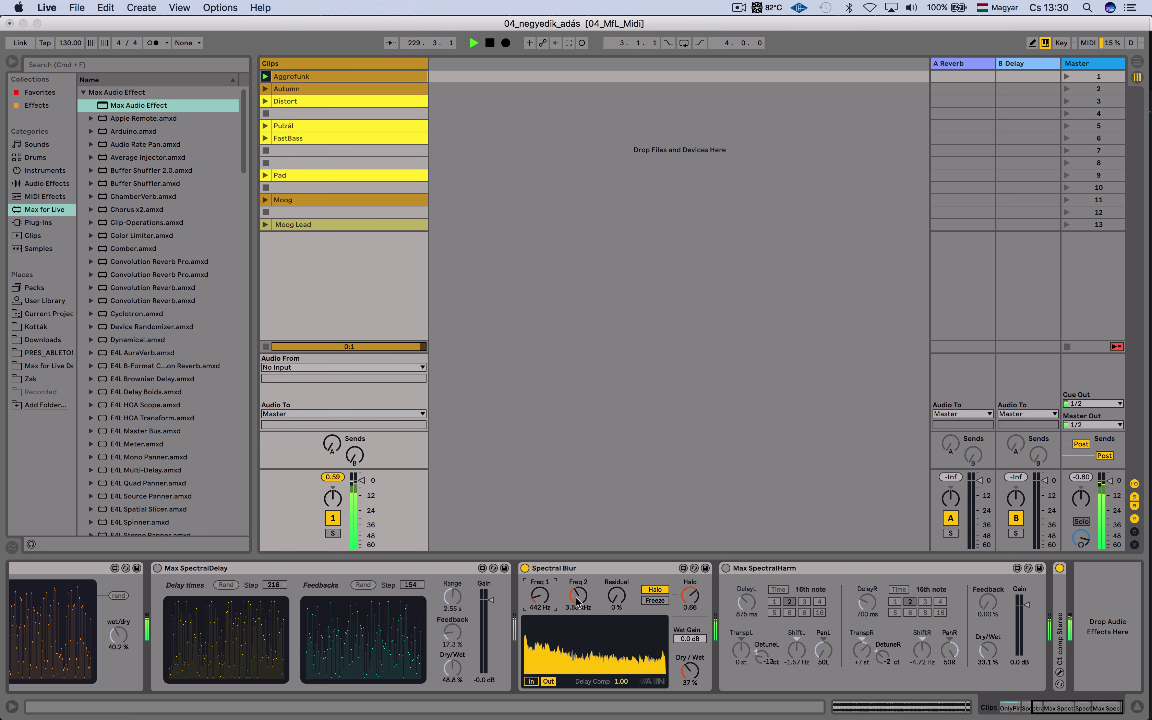
left_click_drag(578, 595, 577, 612)
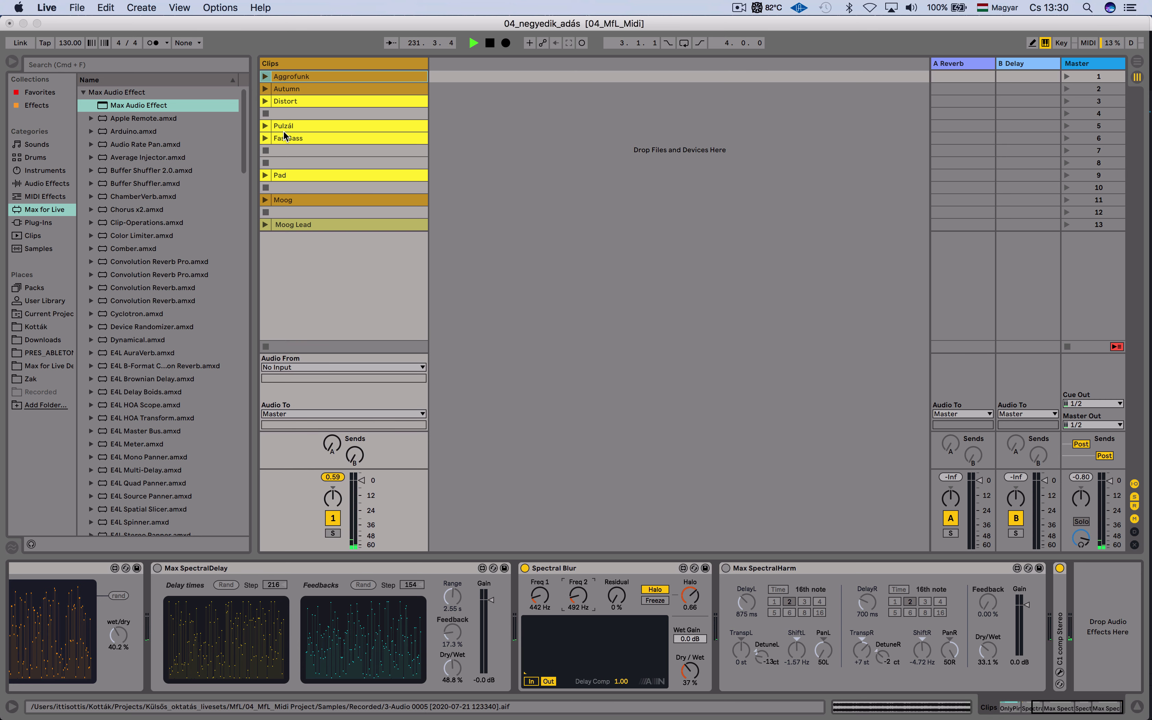
Play the Distort clip and set Spectral Blur's Freq 1 to 492 Hz, Freq 2 to 994 Hz and Dry/Wet to 47 %.
left_click(265, 102)
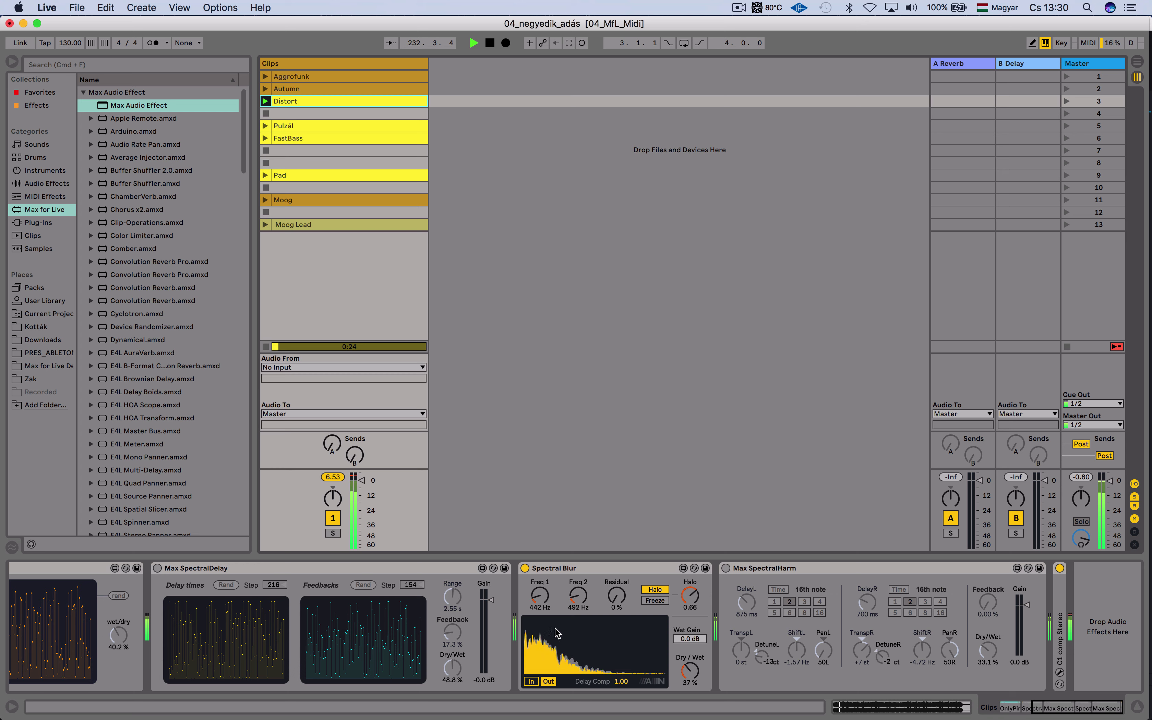
left_click(578, 598)
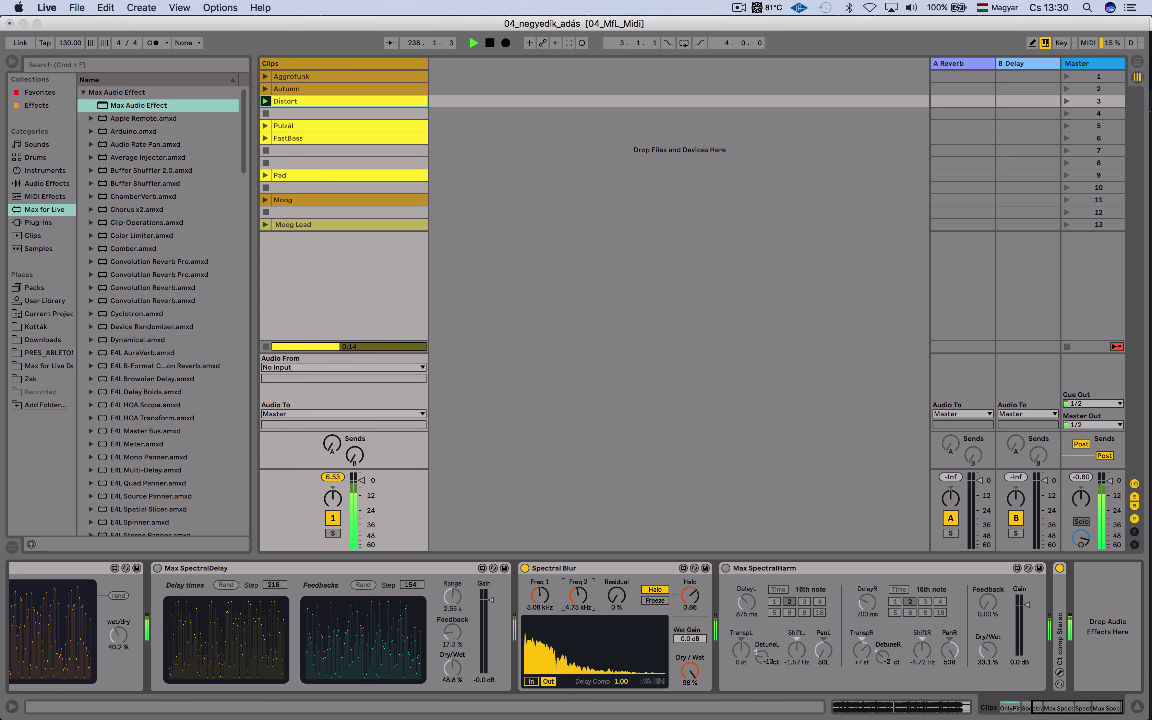
left_click_drag(578, 595, 540, 615)
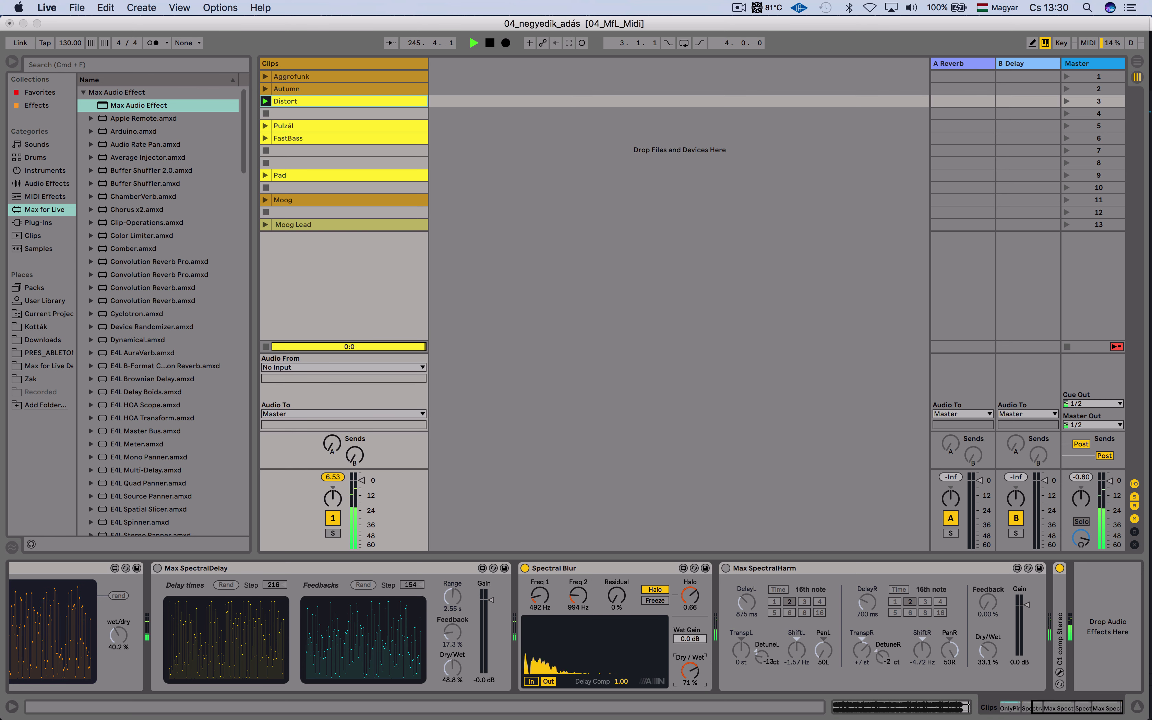
left_click_drag(690, 671, 690, 688)
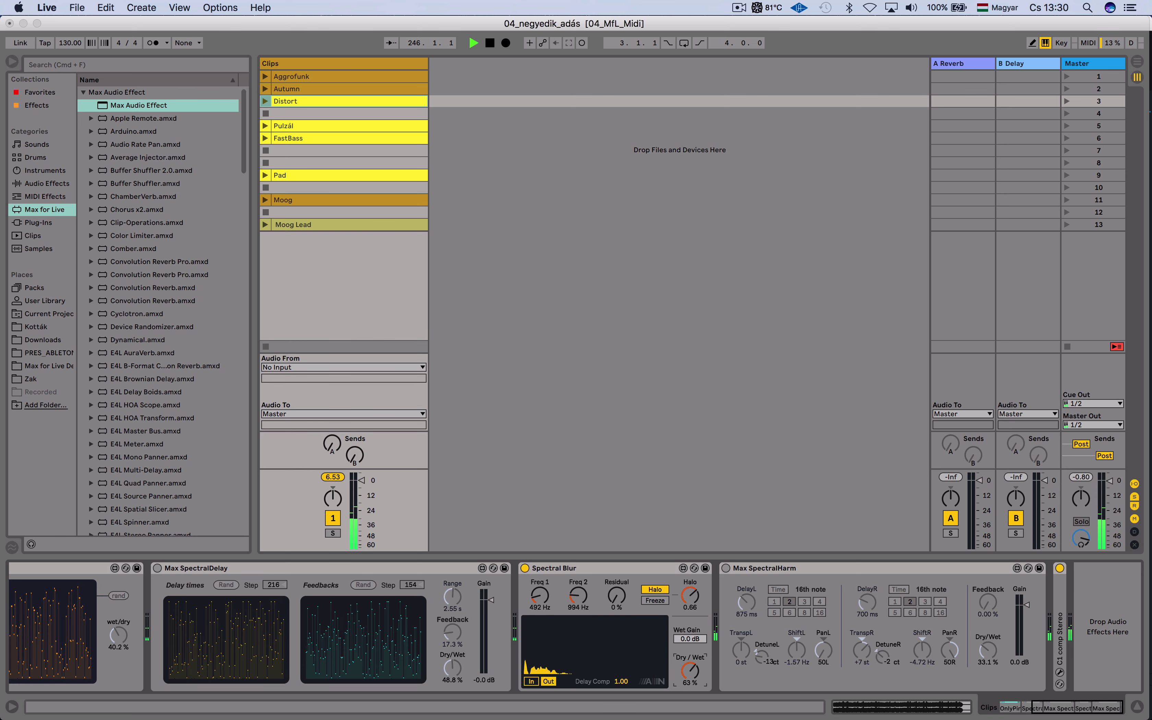
Play the Pad clip and set Spectral Blur's Freq 2 to 4.59 kHz, Halo to 0.48 and Dry/Wet to 78 %.
left_click(265, 175)
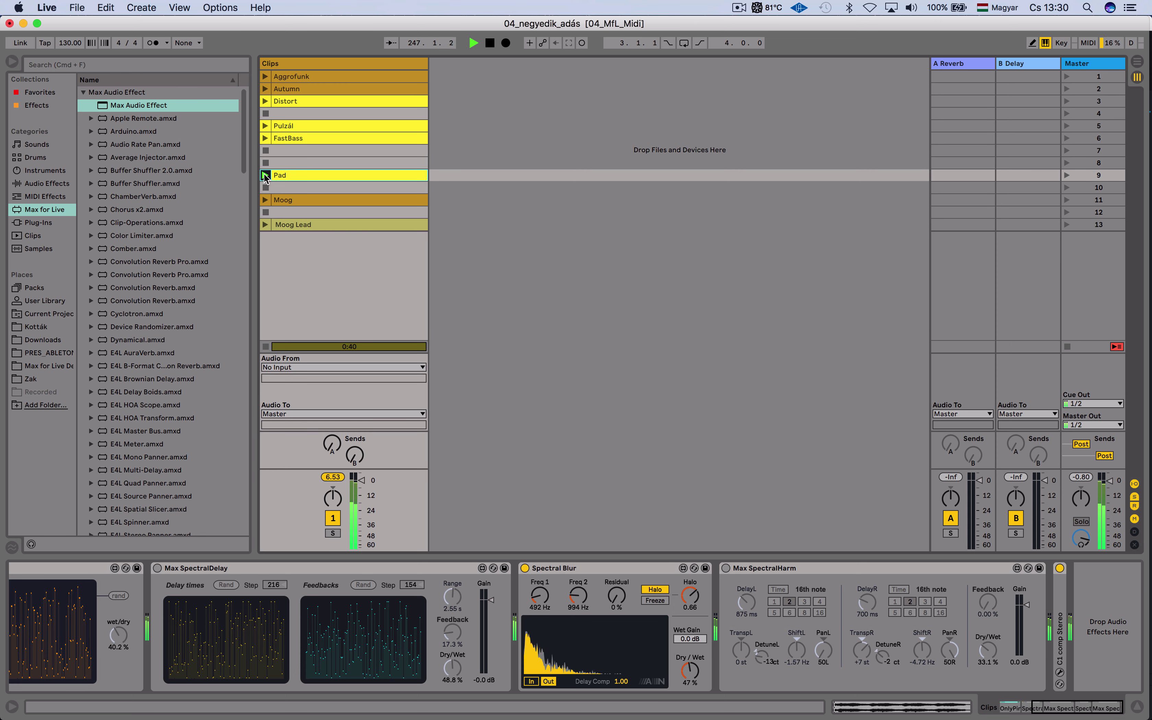
left_click(541, 598)
left_click(684, 679)
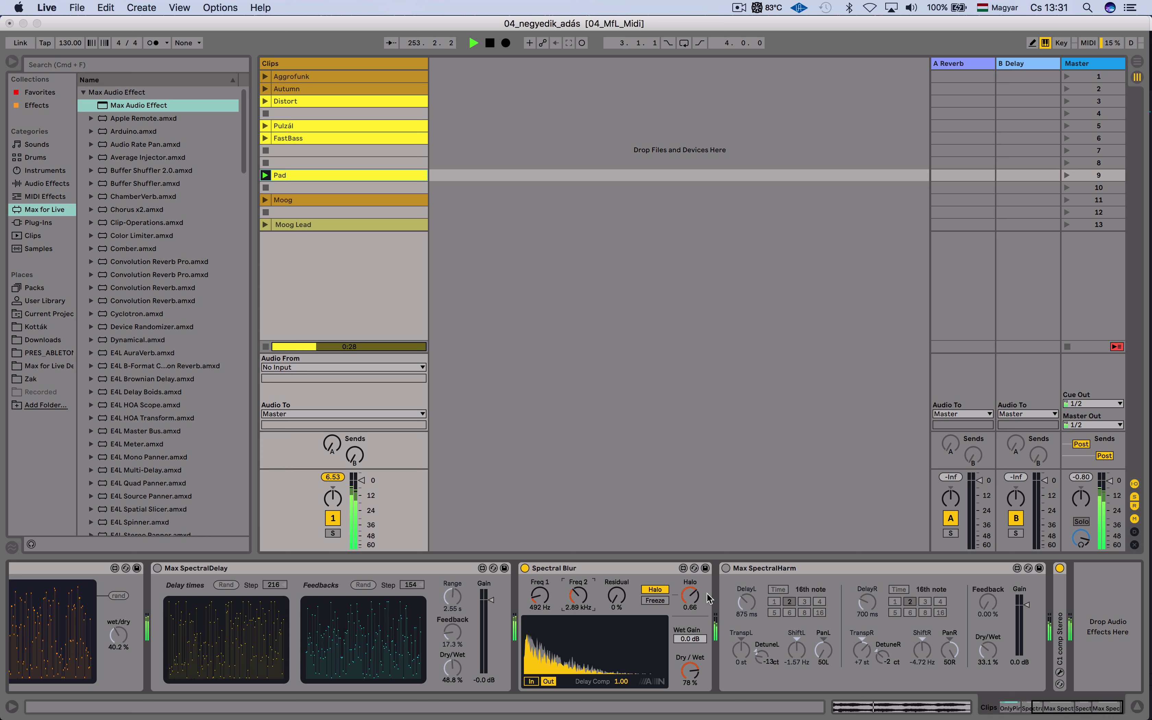
left_click(689, 595)
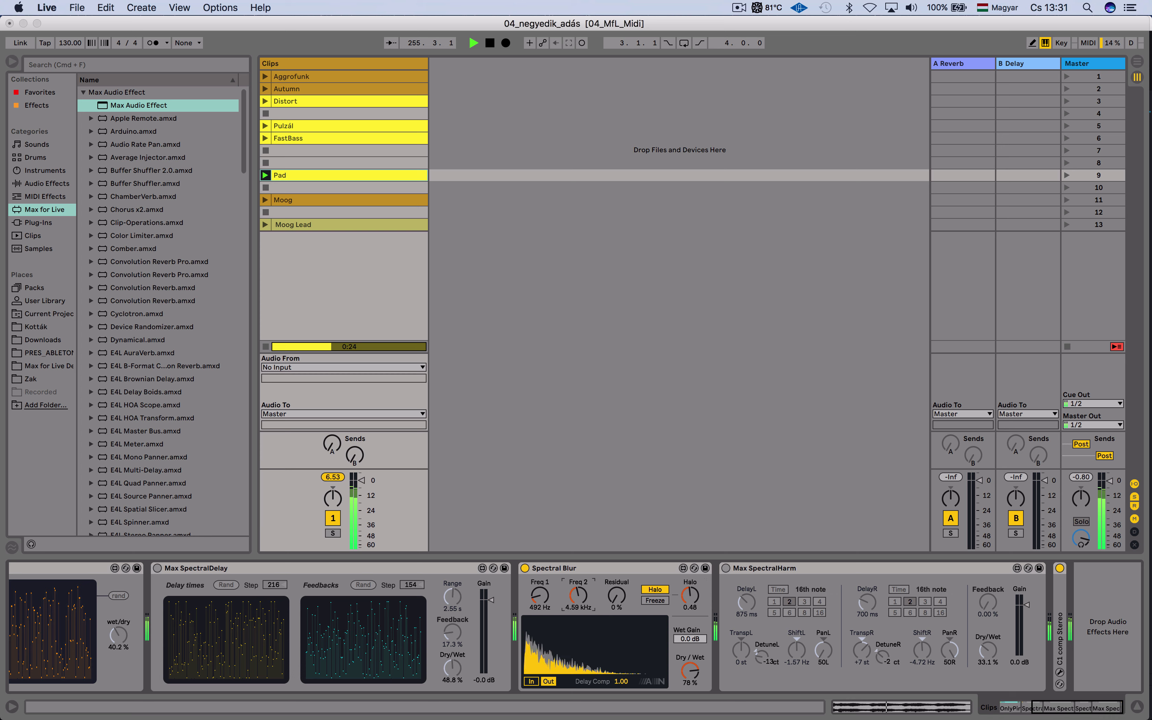
Set Spectral Blur's Residual to 28 %, Freq 1 to 1.15 kHz, Freq 2 to 1.77 kHz and Dry/Wet to 18 %.
left_click_drag(616, 595, 616, 590)
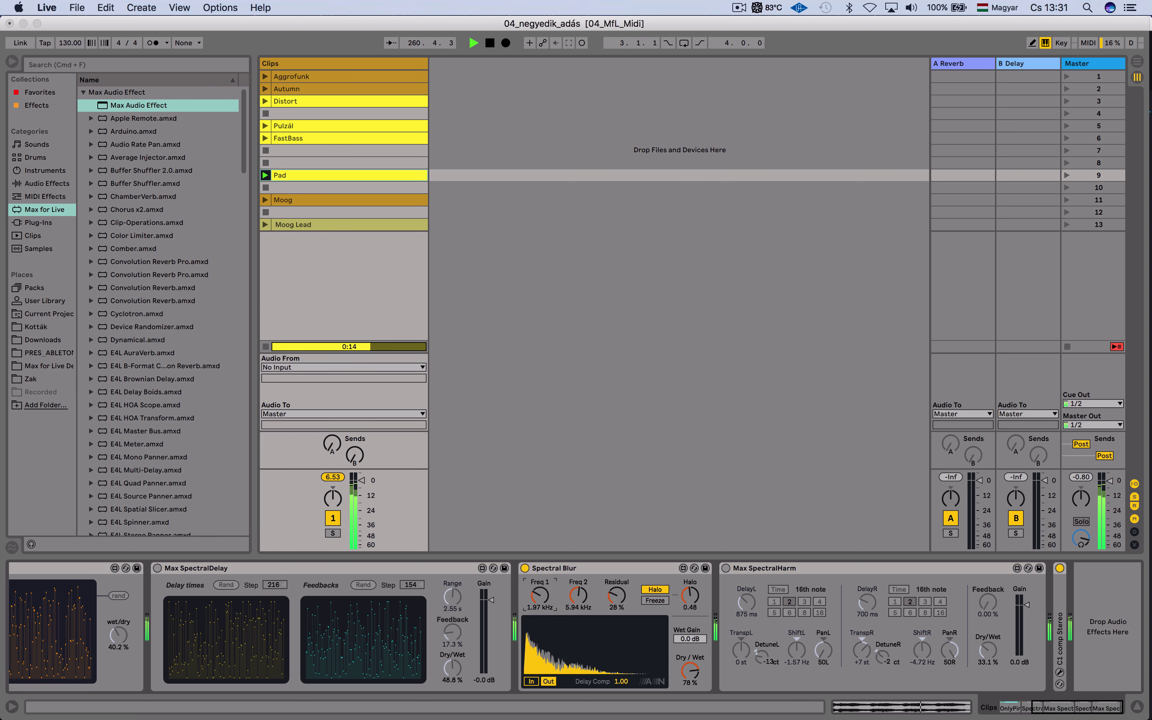
left_click(581, 604)
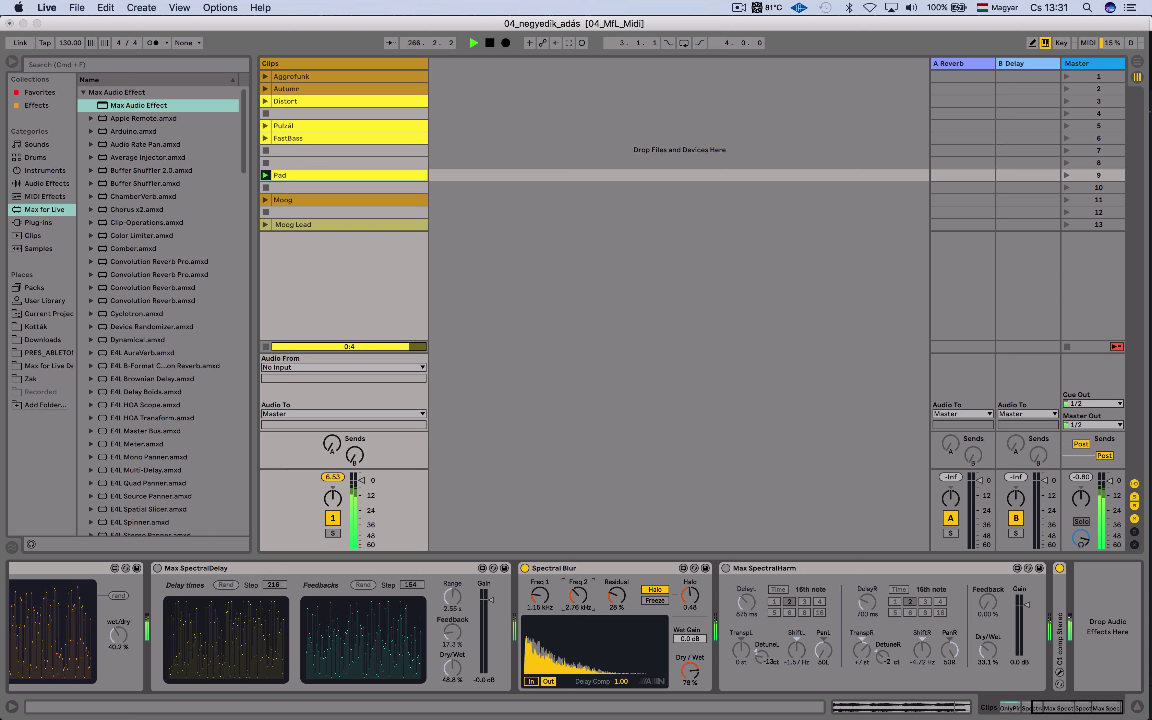
left_click_drag(578, 589, 579, 592)
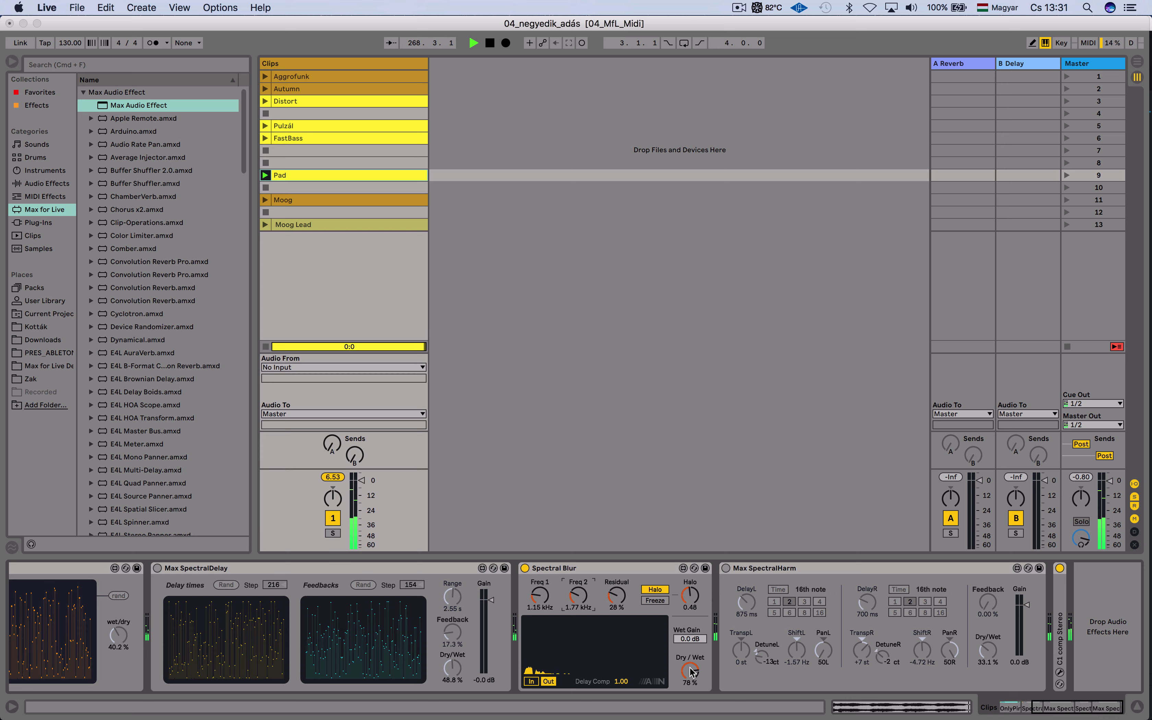
left_click_drag(692, 671, 692, 699)
Play the Moog clip and set Spectral Blur's Freq 1 to 2.07 kHz, Freq 2 to 4.43 kHz and Dry/Wet to 55 %.
left_click(267, 211)
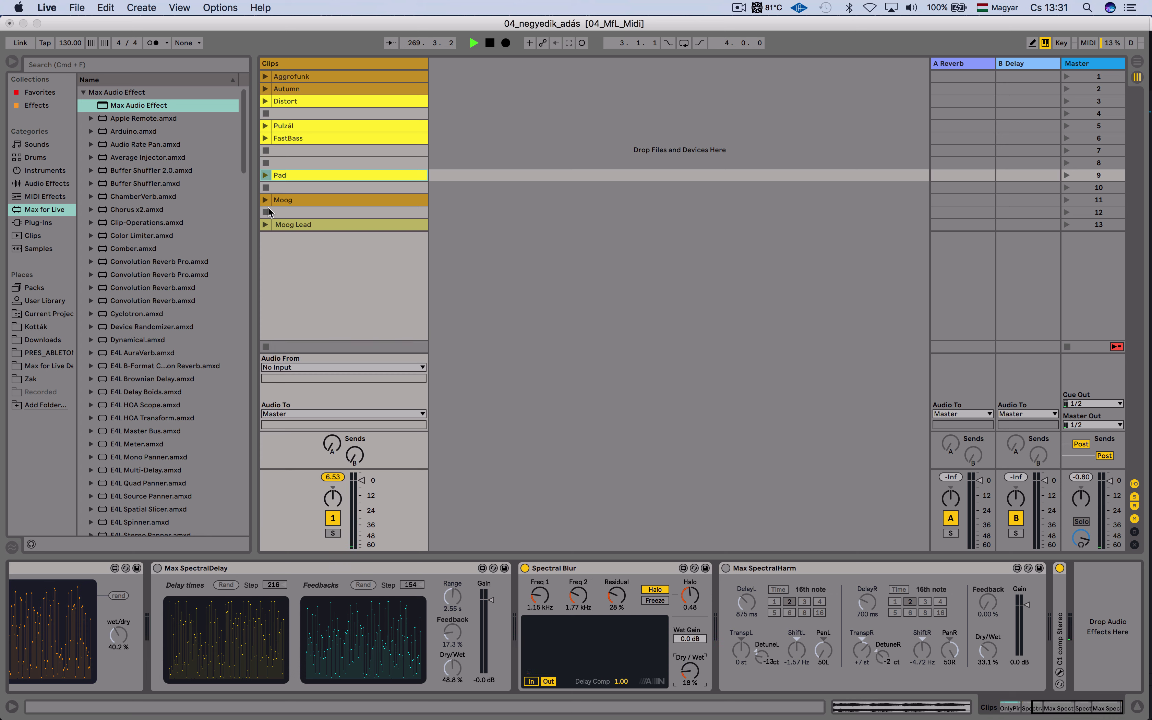
left_click(265, 200)
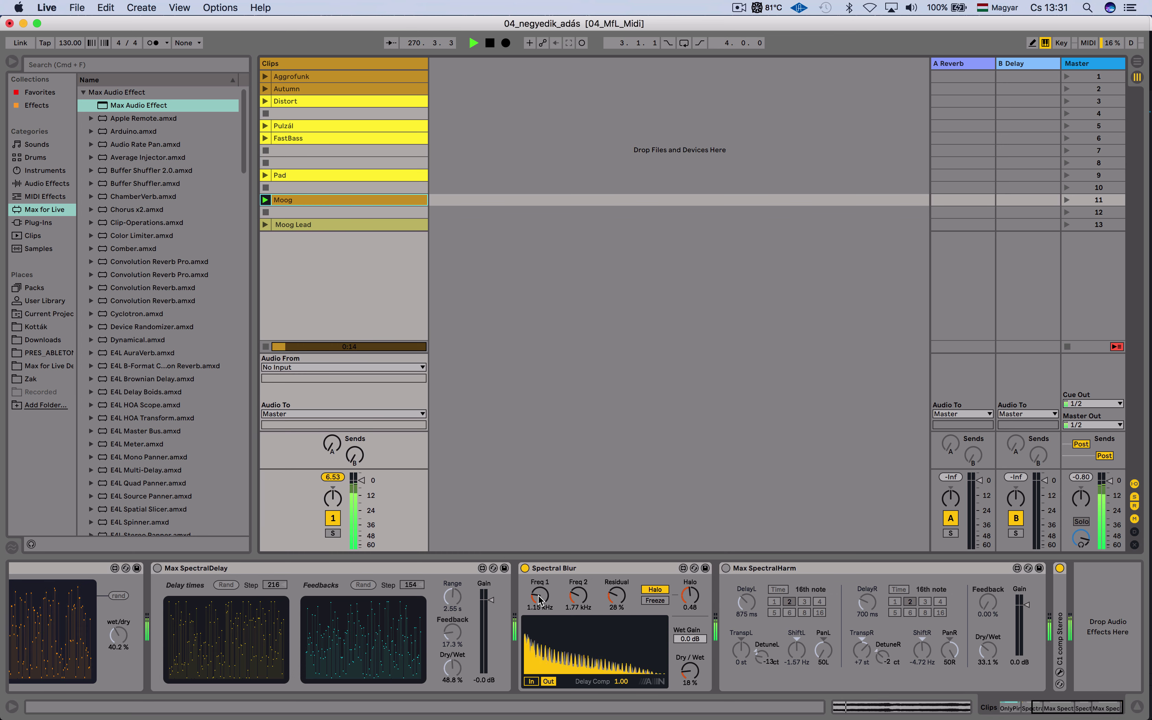
left_click_drag(539, 595, 585, 583)
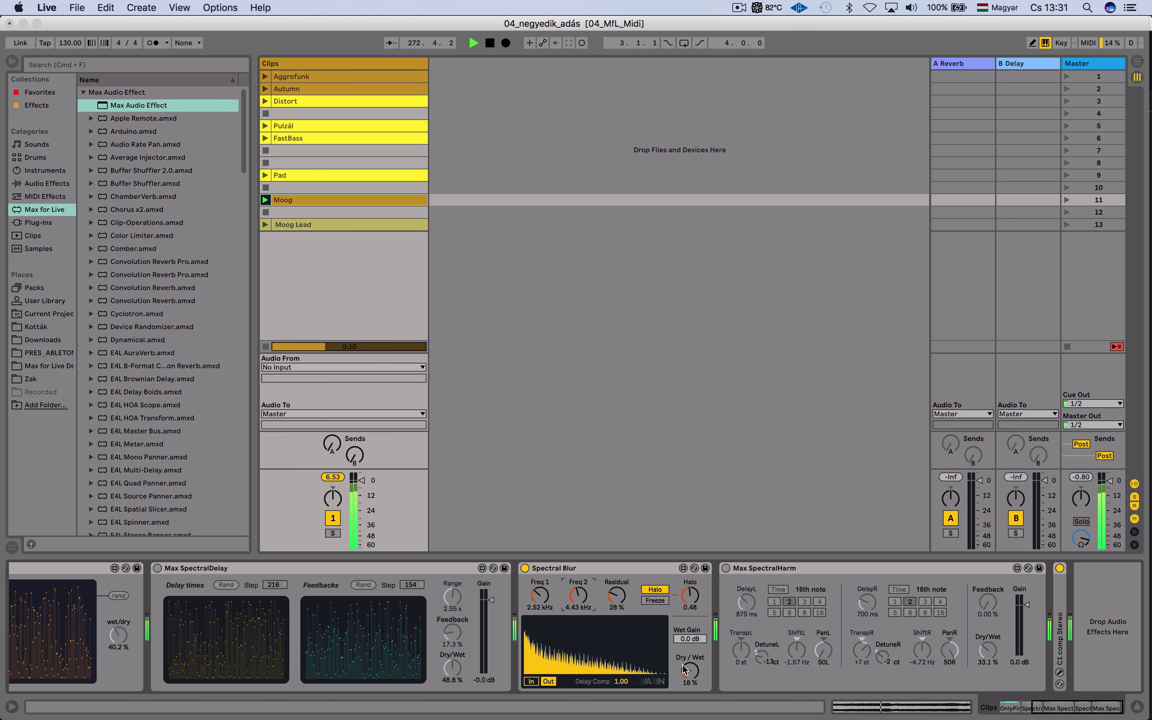
left_click_drag(690, 671, 690, 652)
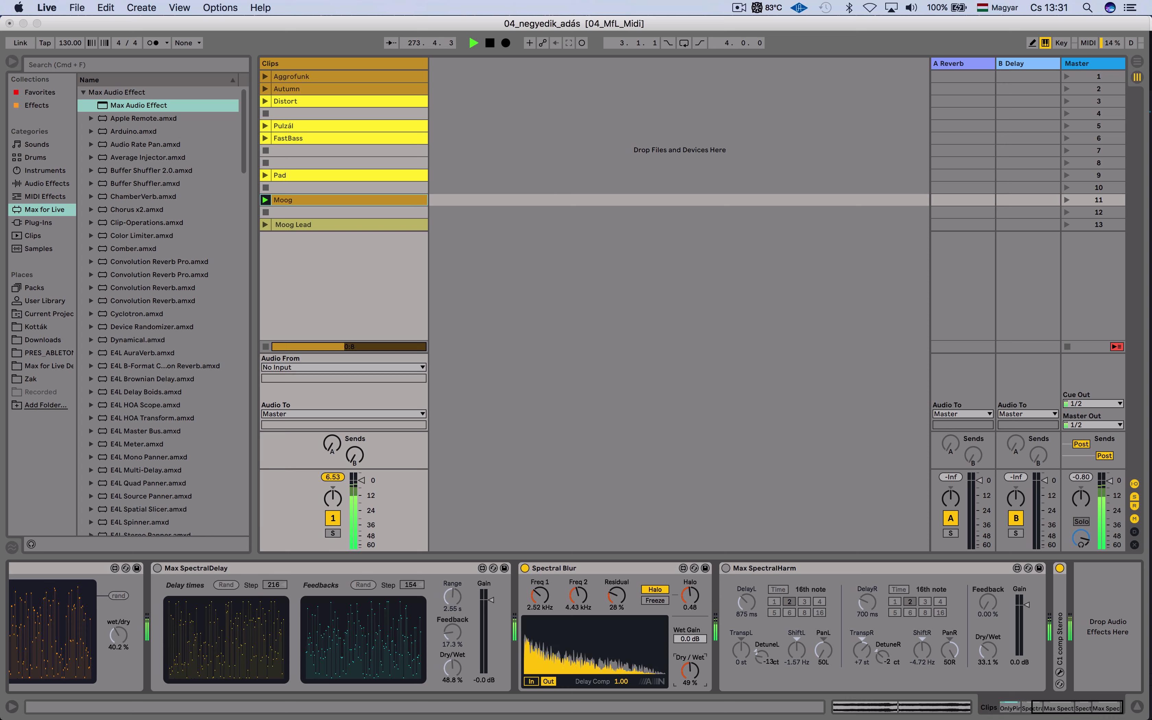
left_click_drag(540, 596, 540, 601)
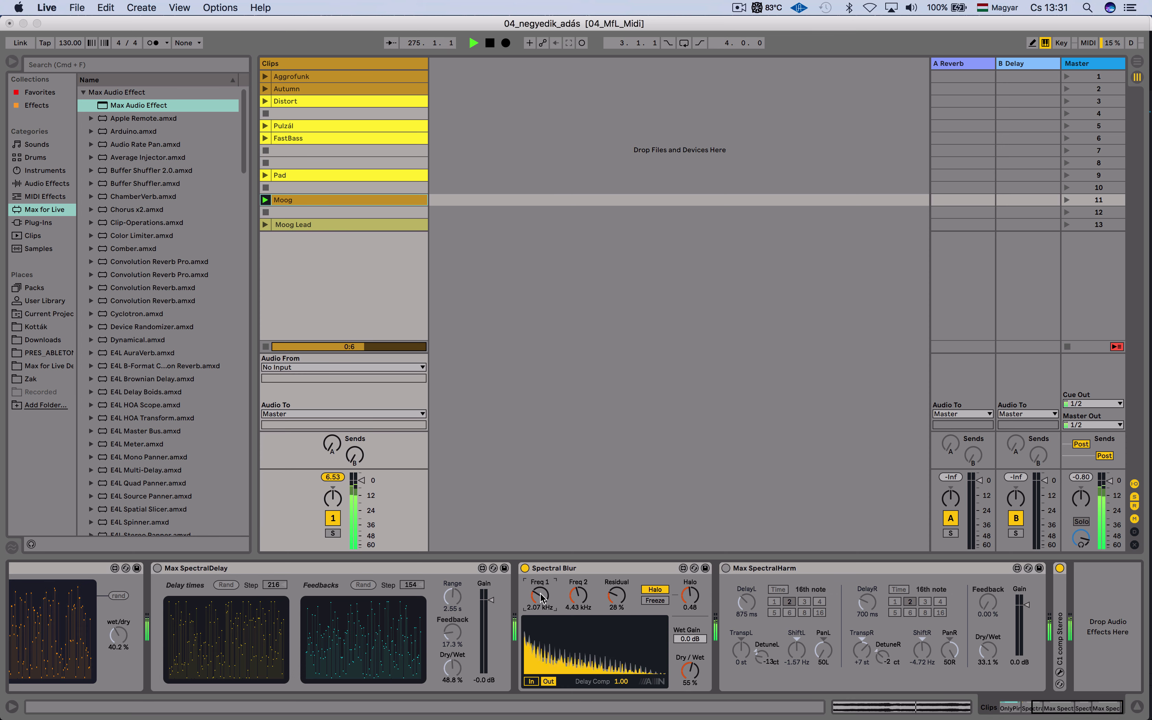
Freeze the spectrum at 96 % Dry/Wet and sweep the frequency range, ending with Freq 1 at 2.89 kHz and Freq 2 at 3.83 kHz.
left_click(658, 599)
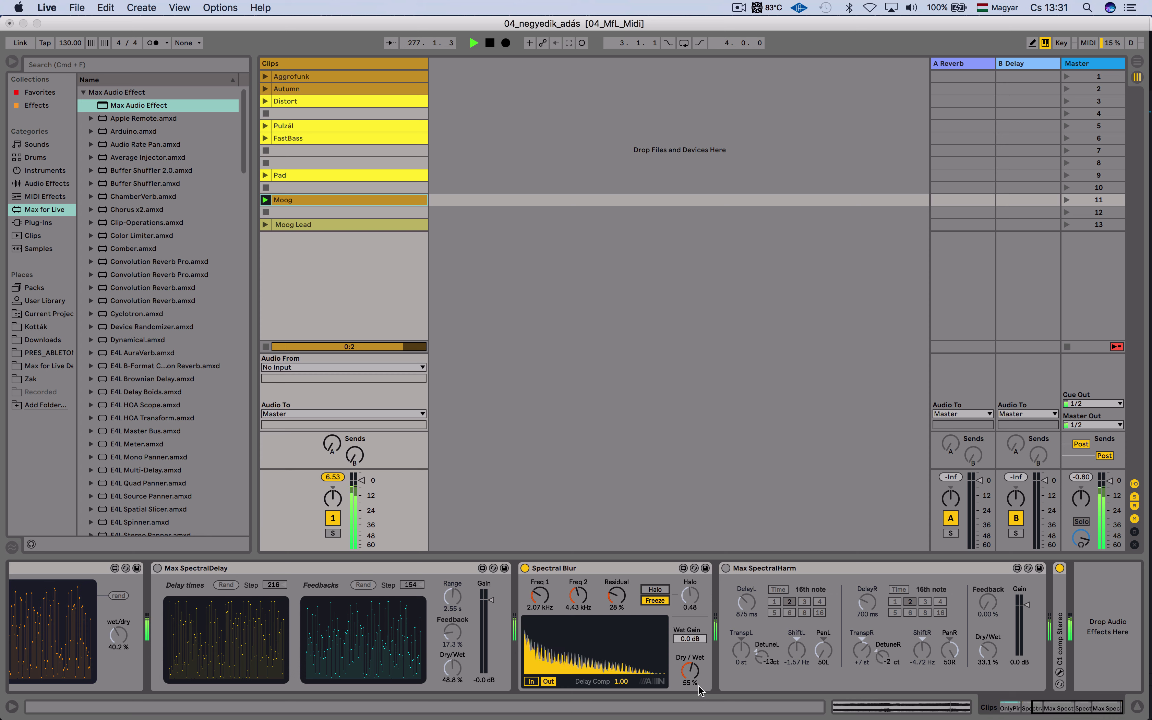
left_click_drag(691, 670, 692, 647)
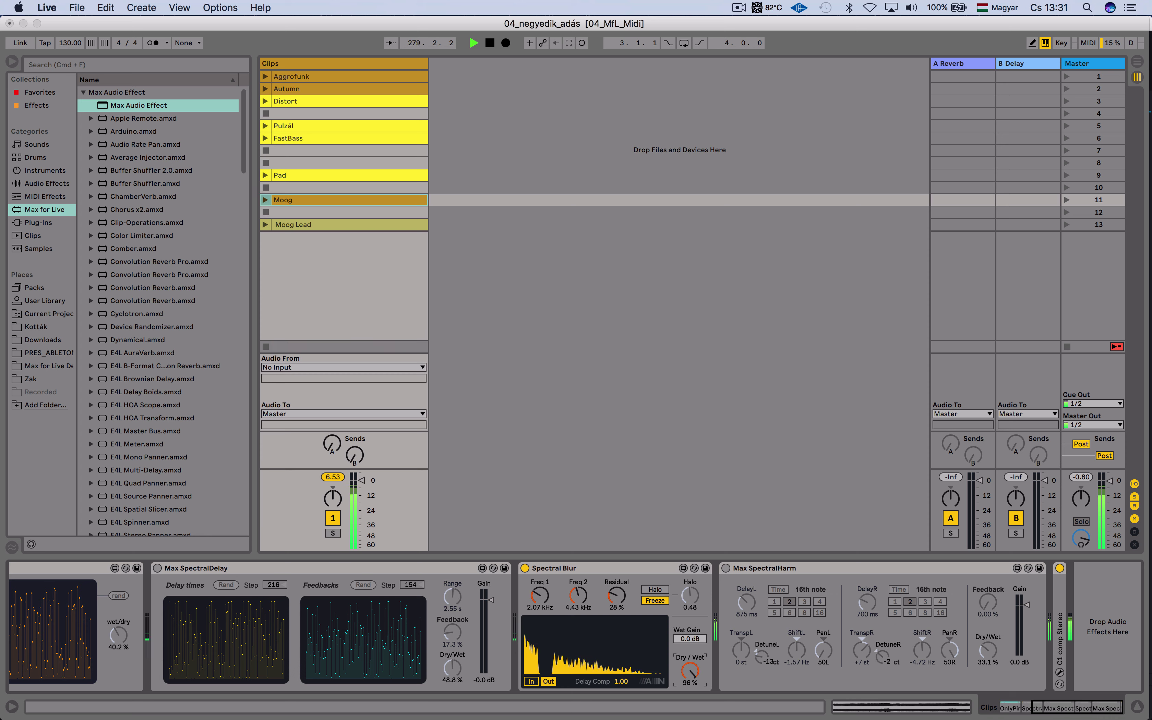
left_click(532, 602)
left_click_drag(538, 597, 538, 594)
left_click_drag(578, 597, 578, 564)
left_click_drag(539, 595, 540, 604)
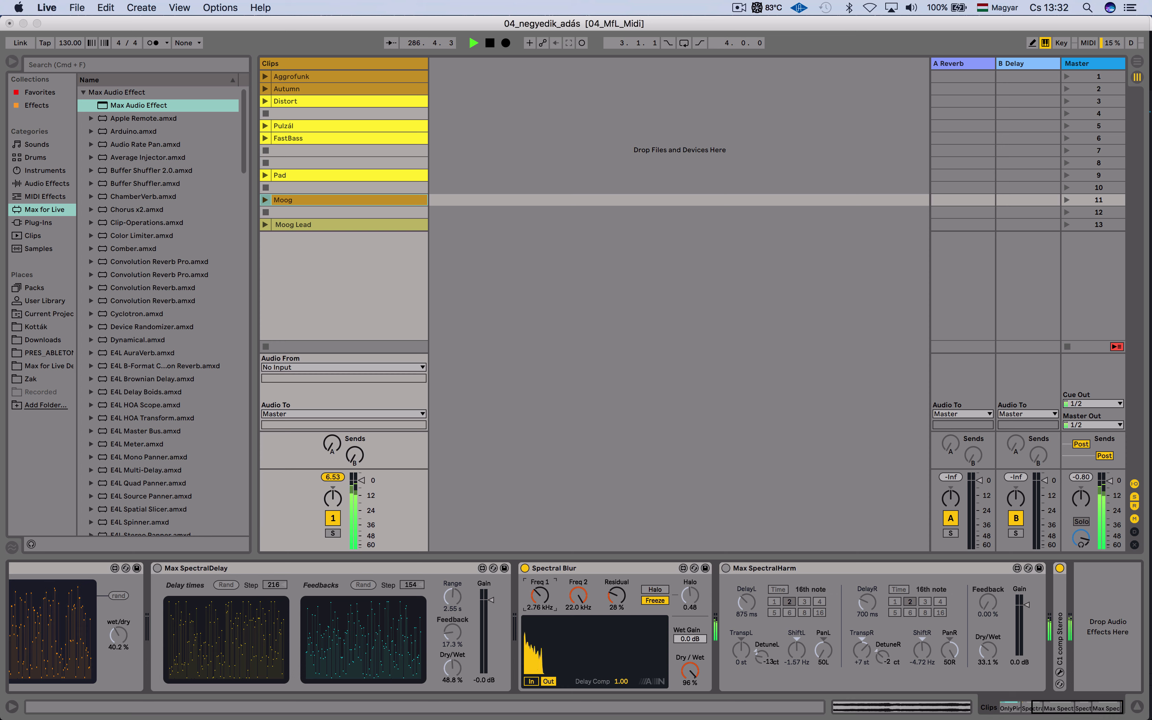
left_click_drag(539, 604, 590, 612)
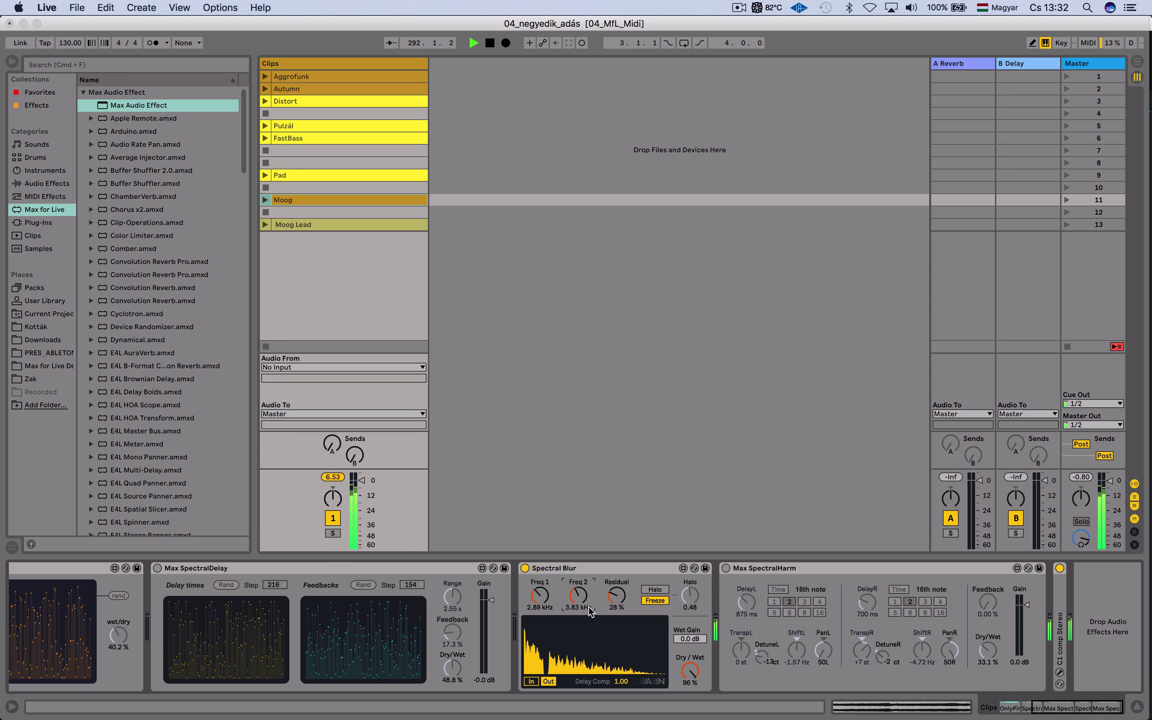
Switch Spectral Blur back to Halo mode, deactivate it, and activate Max SpectralHarm.
left_click(659, 590)
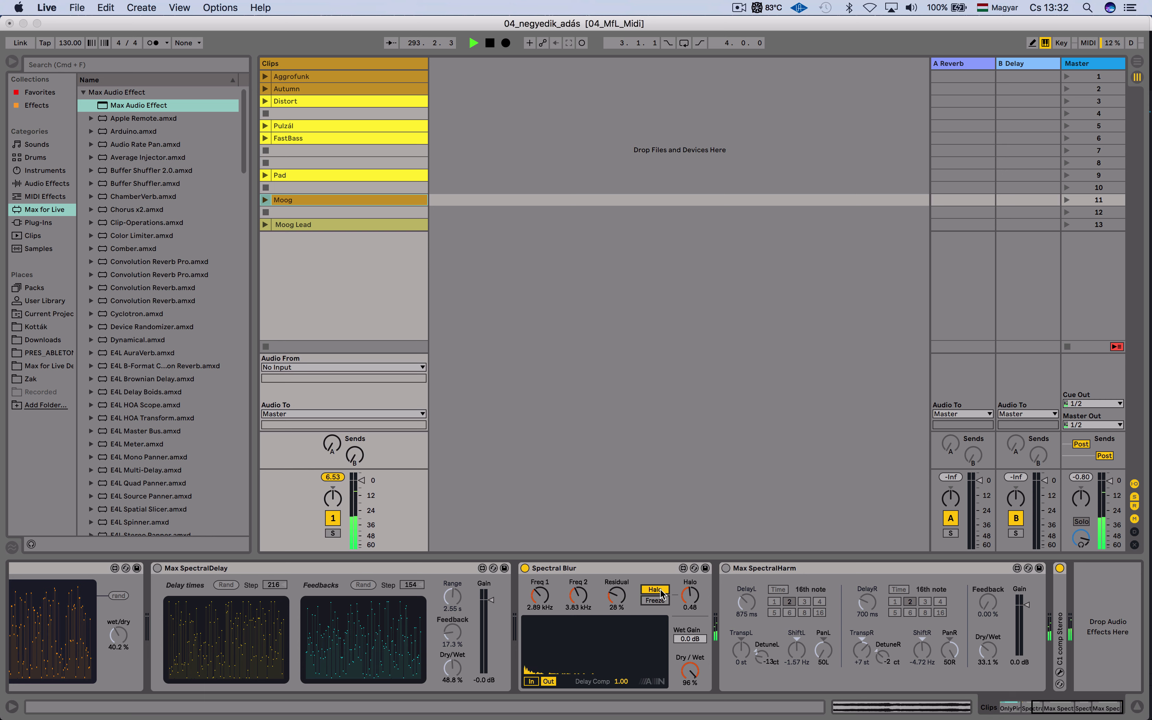
left_click(525, 568)
left_click(725, 568)
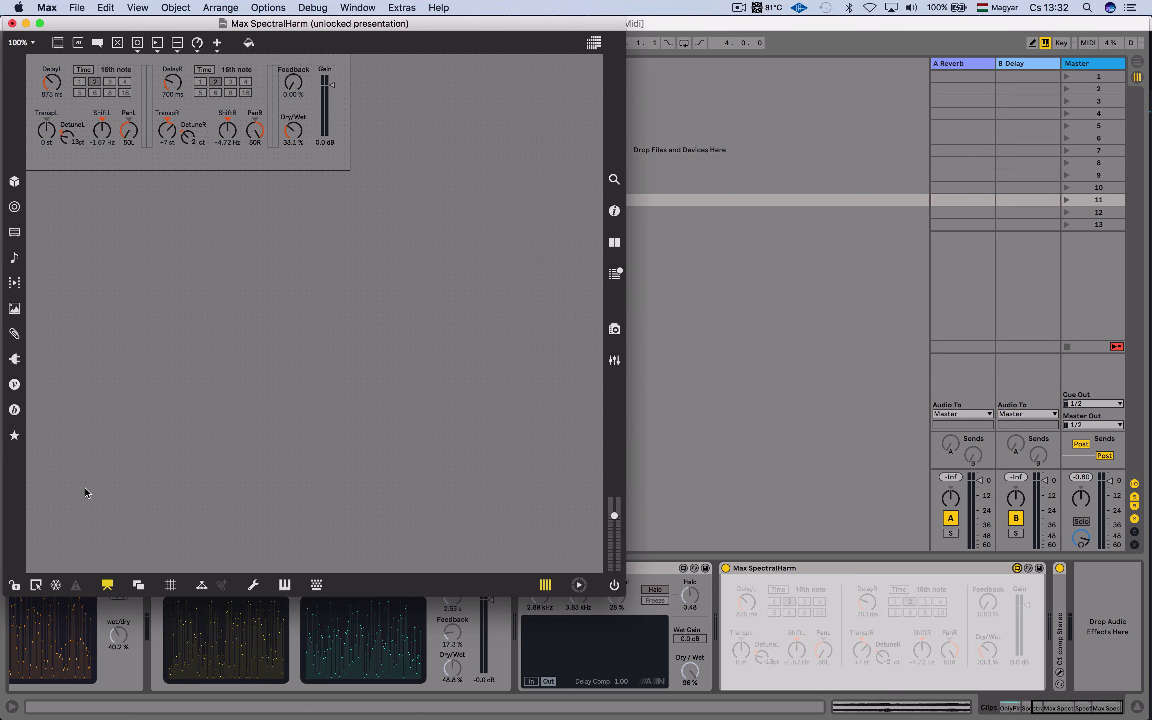
Examine the patching view of Max SpectralHarm, its Harmonizer~ subpatch and the M4L.transp.pfft~ pitch shifter, and close the patch windows.
left_click(107, 585)
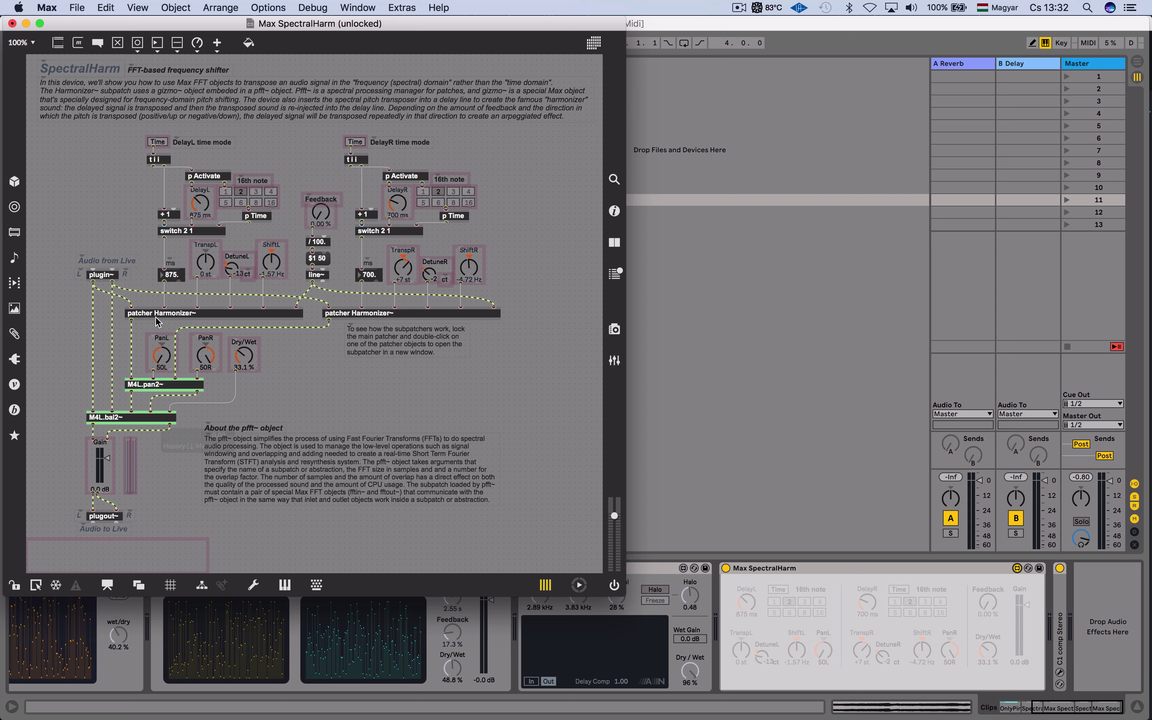
double_click(173, 314)
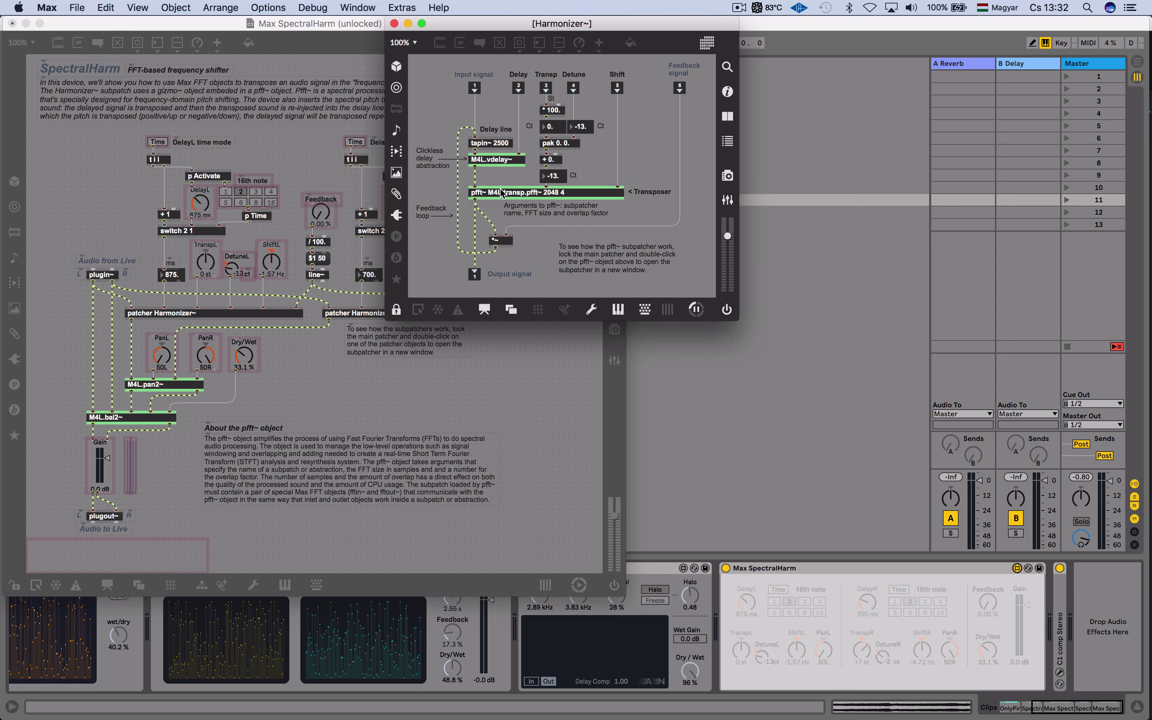
double_click(518, 193)
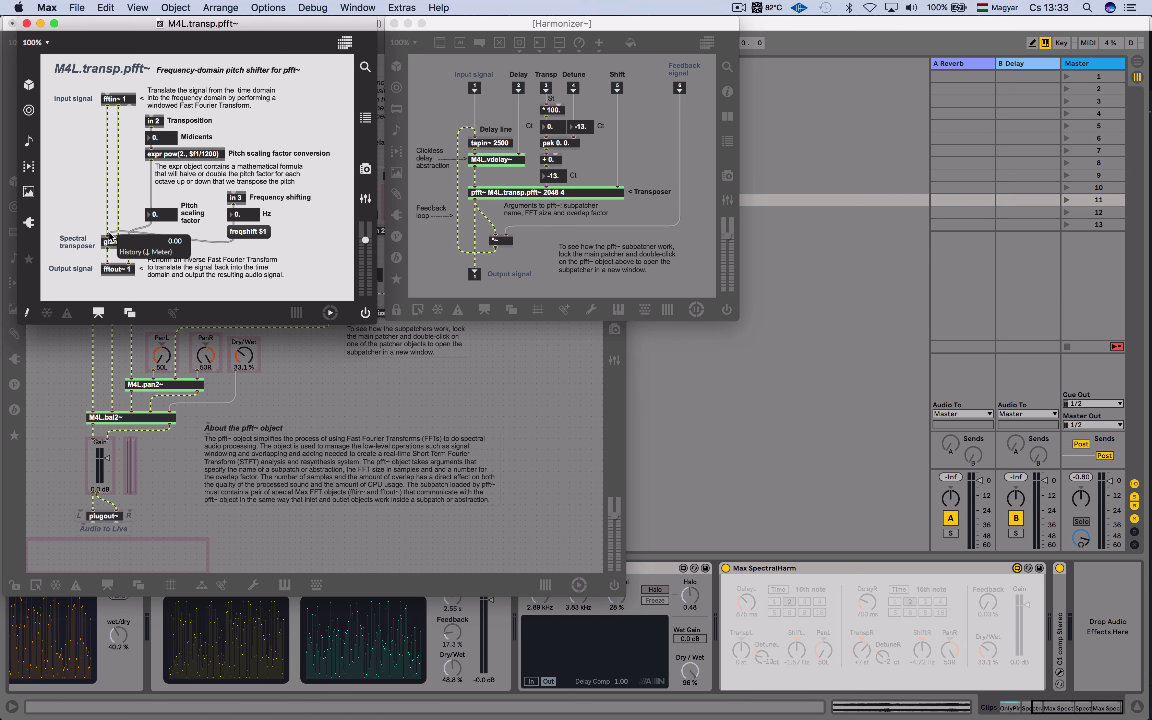
left_click(27, 24)
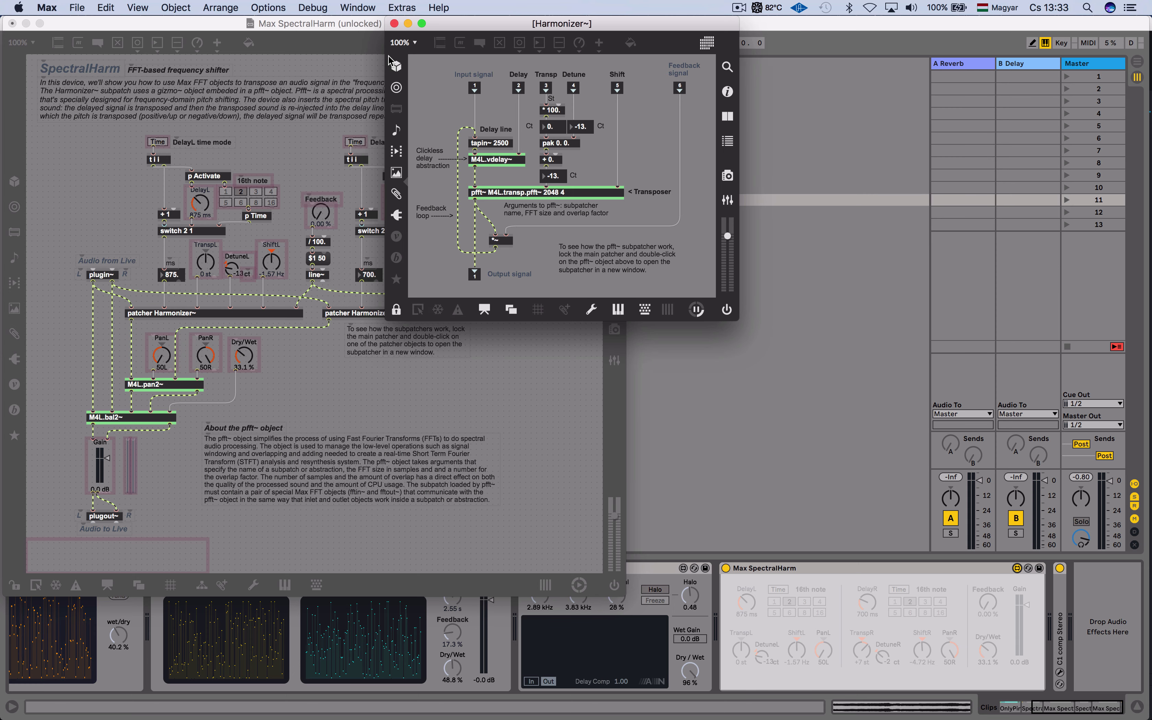
left_click(394, 24)
left_click(12, 23)
left_click(260, 103)
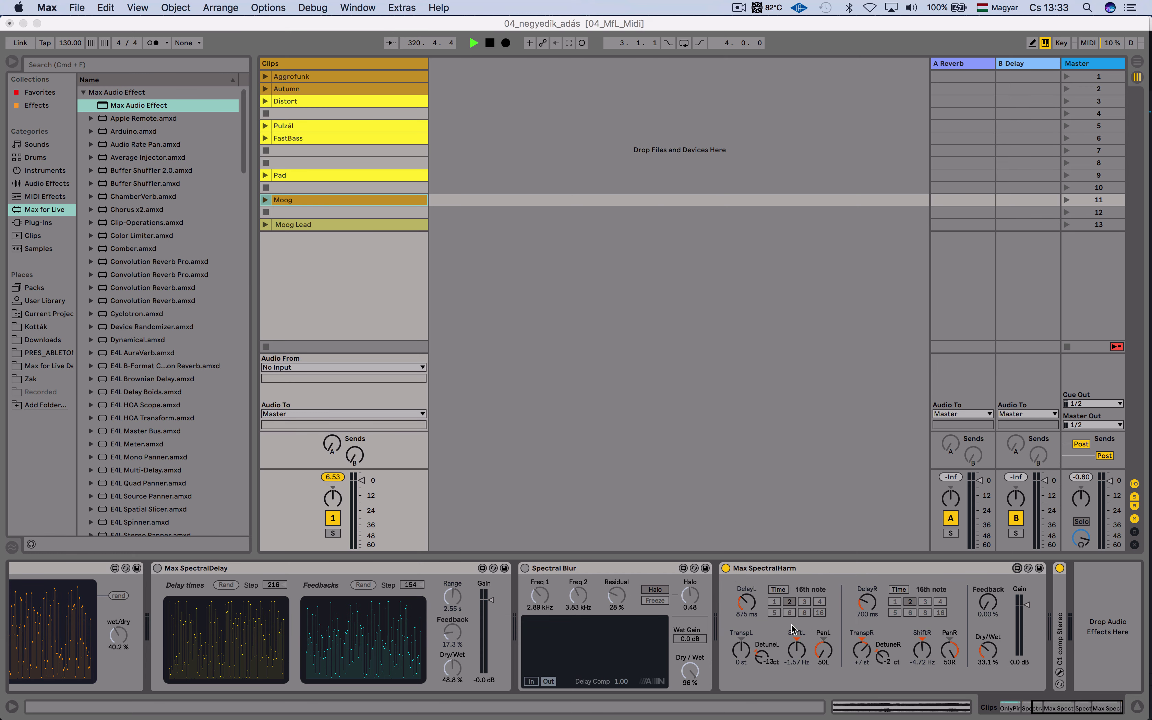
Play the Autumn clip through Max SpectralHarm with Dry/Wet at 61.4 % and Feedback at 47.6 %.
left_click(783, 650)
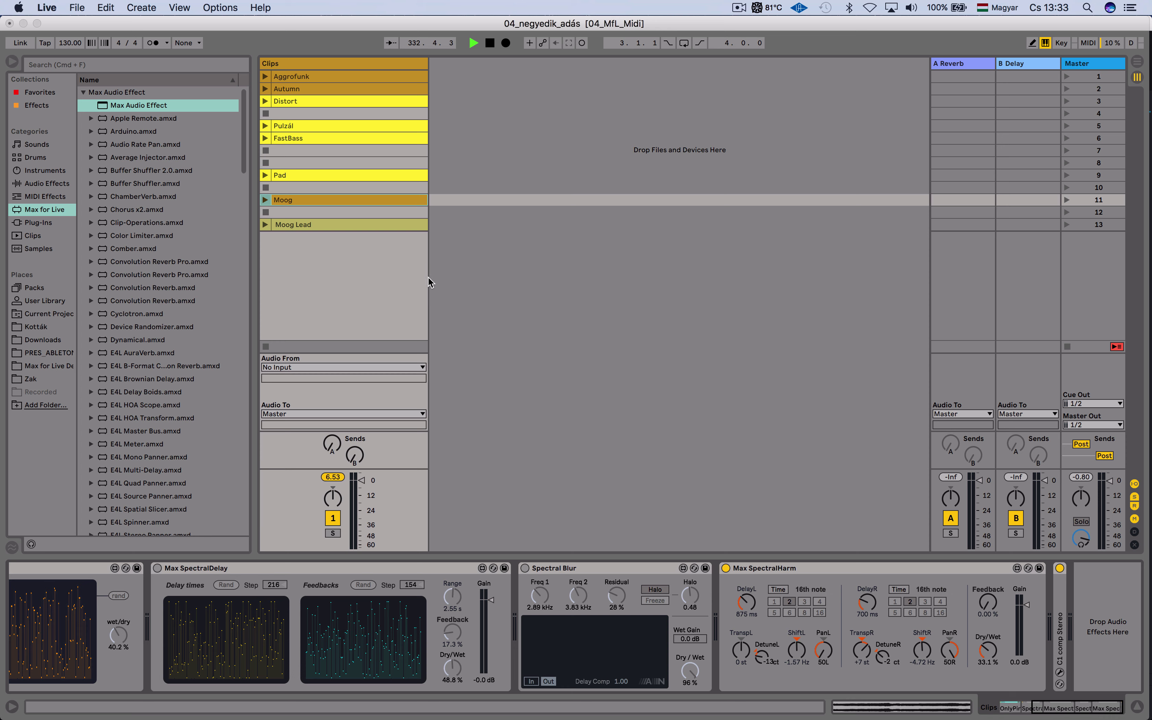
left_click(266, 89)
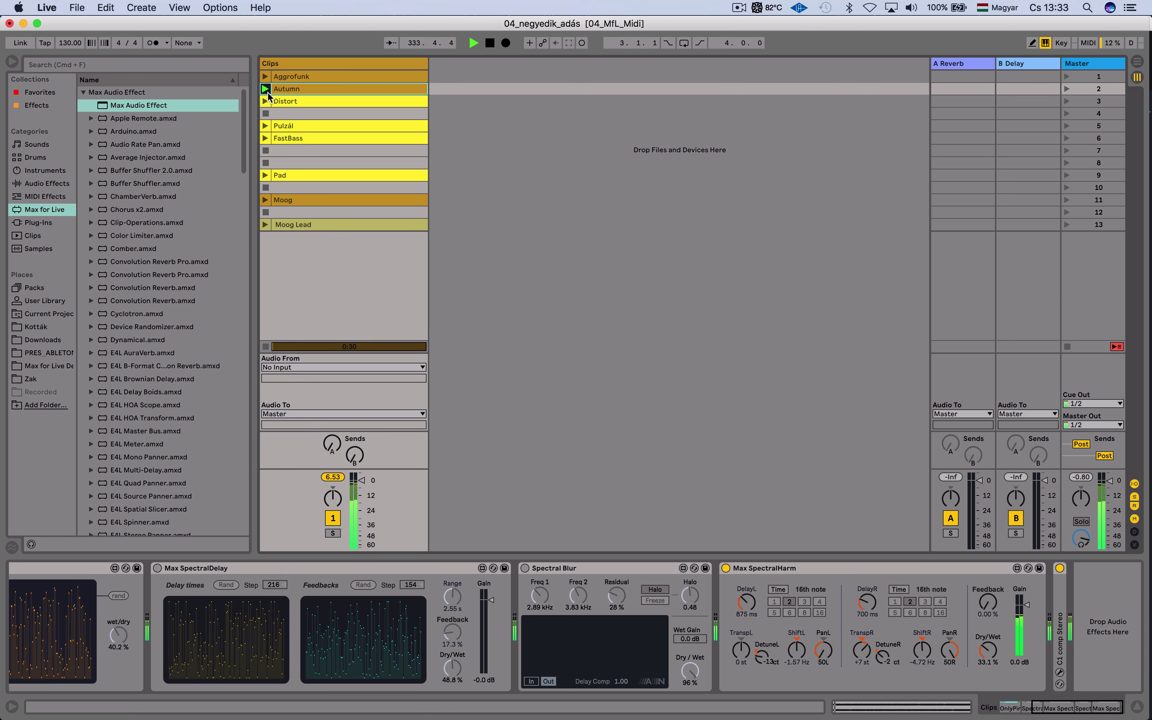
left_click_drag(984, 656, 988, 592)
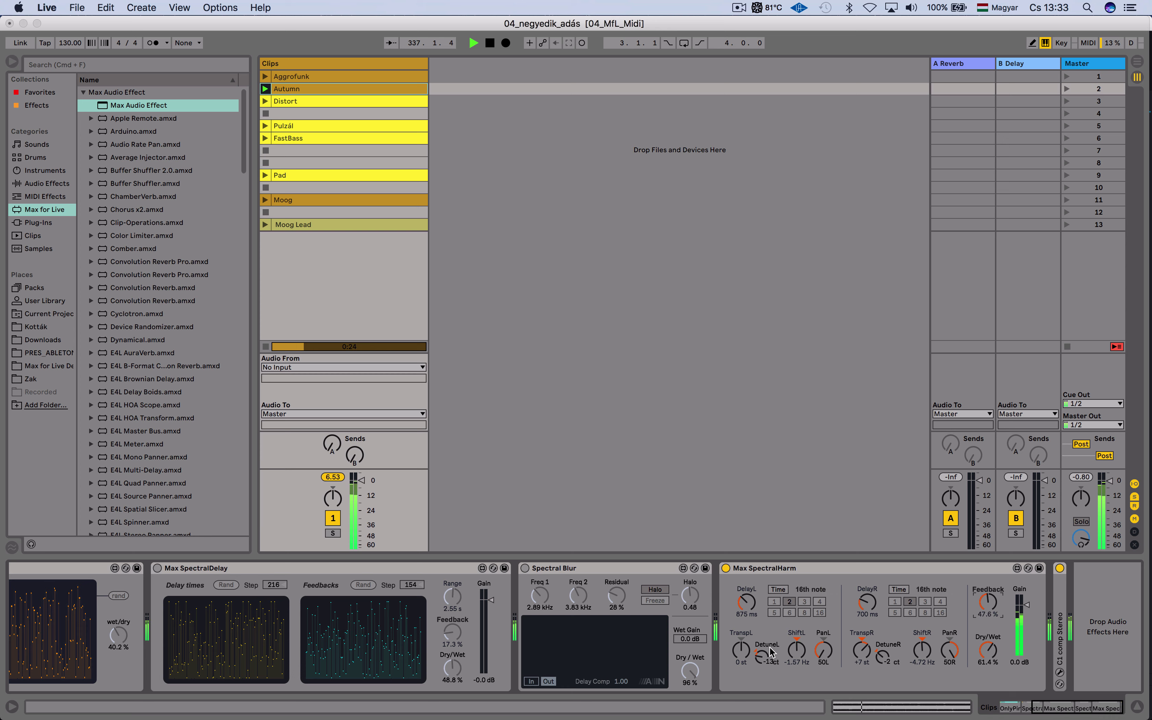
Set SpectralHarm's DelayL to 1.23 s, DelayR to 1.18 s, TranspL to -4 st, TranspR to +13 st and Dry/Wet to 30.7 %.
left_click_drag(741, 648, 744, 640)
left_click_drag(988, 650, 987, 653)
left_click_drag(867, 599, 866, 594)
left_click_drag(746, 601, 746, 594)
left_click_drag(741, 648, 740, 655)
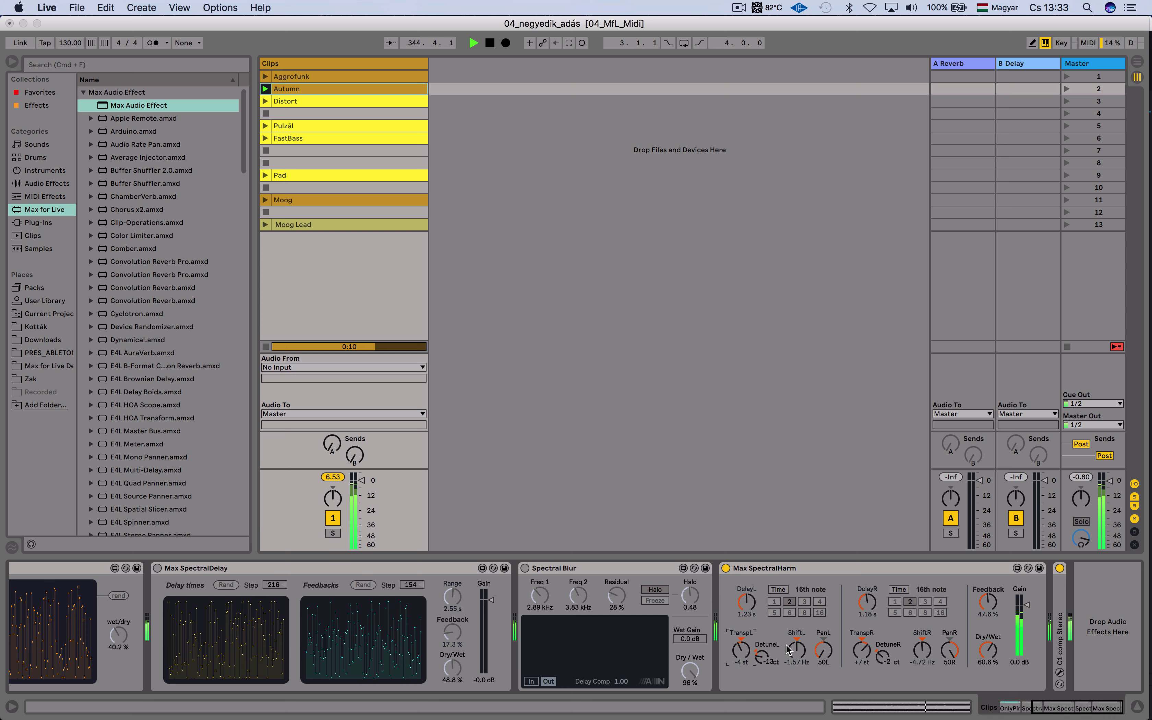
left_click_drag(862, 649, 861, 644)
left_click_drag(989, 646, 988, 646)
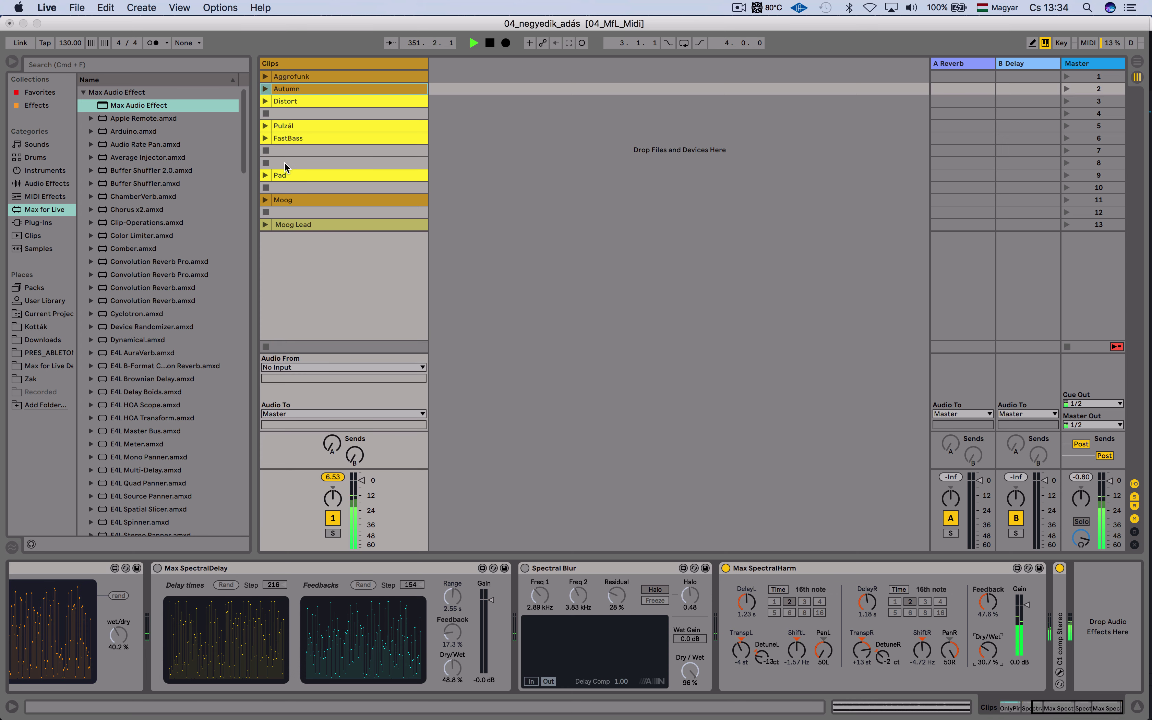
Play the Pad clip through SpectralHarm with TranspL and TranspR at +12 st, Dry/Wet at 36.2 % and Feedback at 41.3 %.
left_click(265, 175)
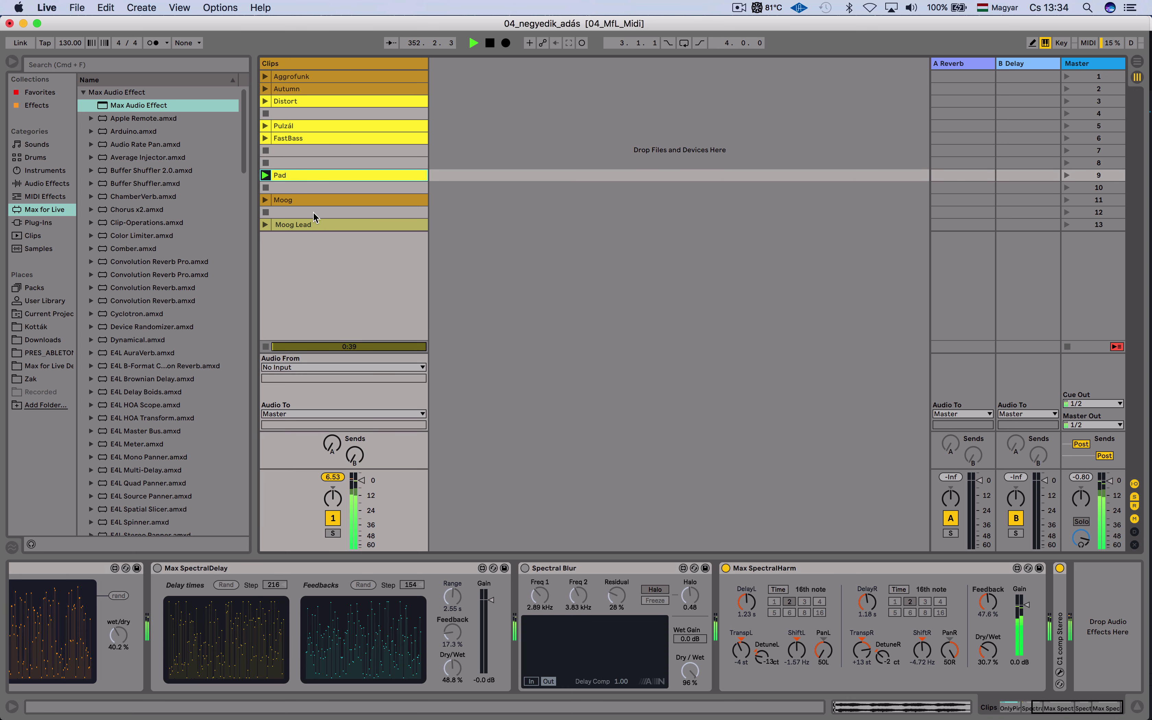
left_click_drag(988, 650, 988, 634)
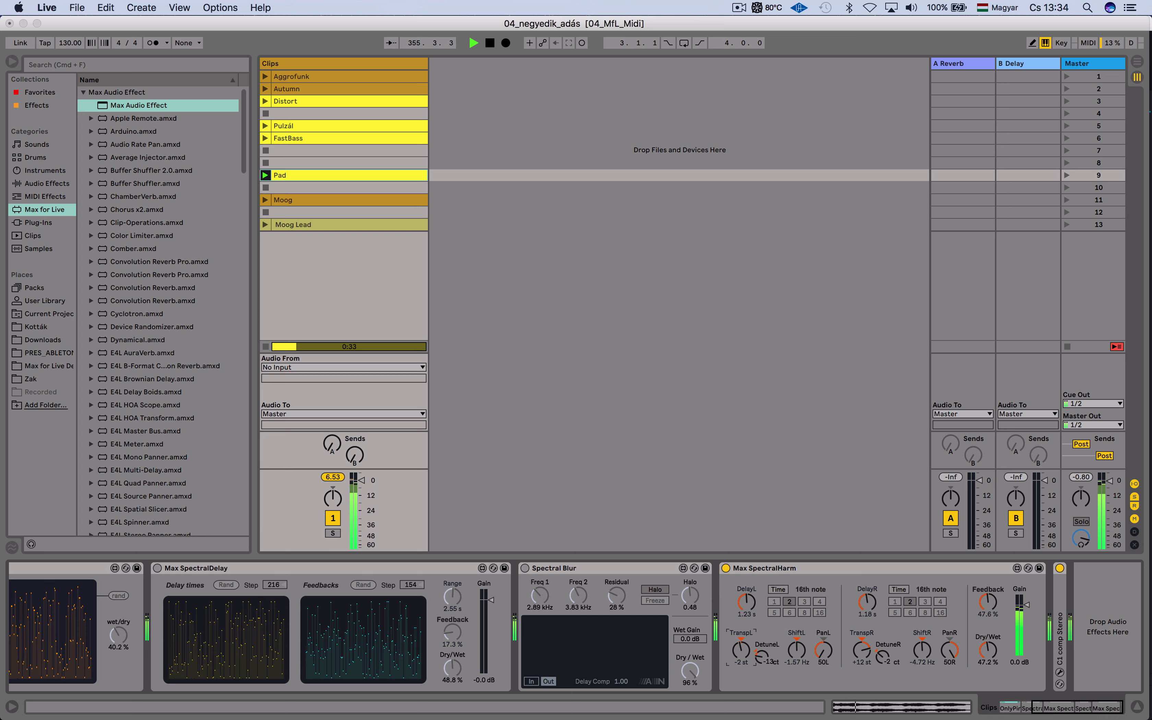
left_click_drag(740, 648, 740, 639)
left_click(864, 603)
mouse_move(979, 653)
left_mouse_down()
mouse_move(980, 638)
mouse_move(979, 657)
left_mouse_up()
left_click_drag(987, 602, 988, 612)
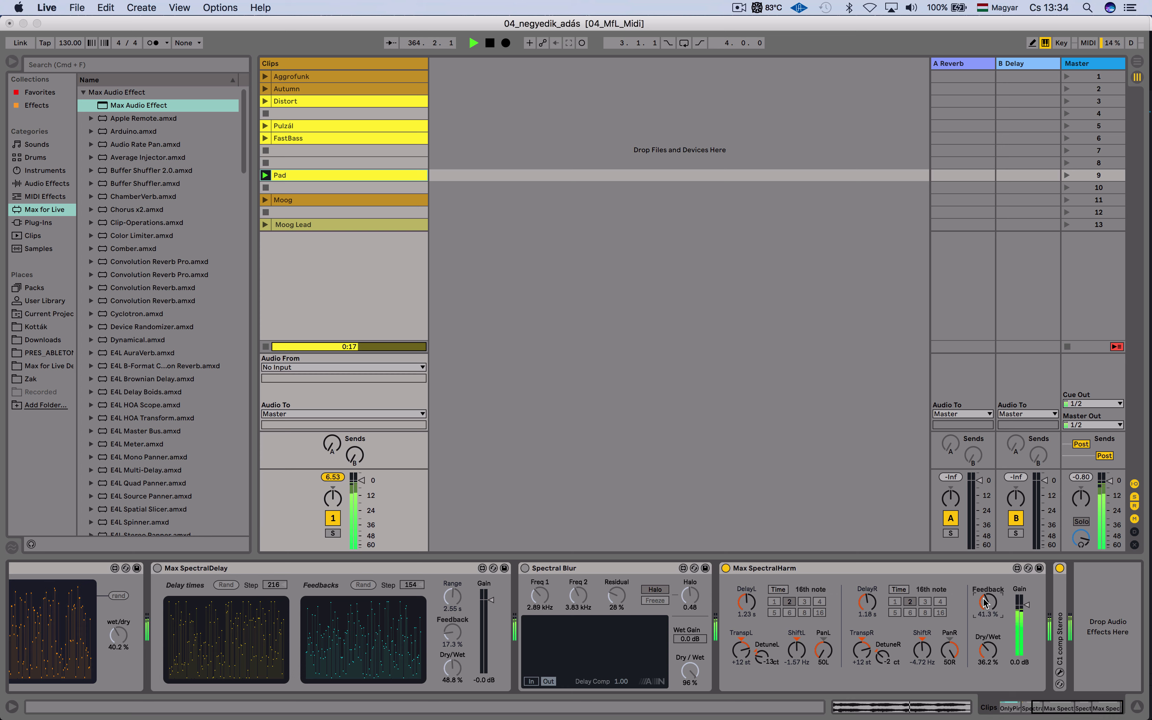
Set SpectralHarm's Dry/Wet to 40.9 %, TranspR to 0 st, DetuneR to 13 ct and DetuneL to -15 ct.
left_click(983, 650)
left_click_drag(984, 649, 984, 647)
left_click(860, 647)
left_click_drag(860, 648, 860, 652)
left_click(877, 656)
left_click_drag(876, 653, 876, 650)
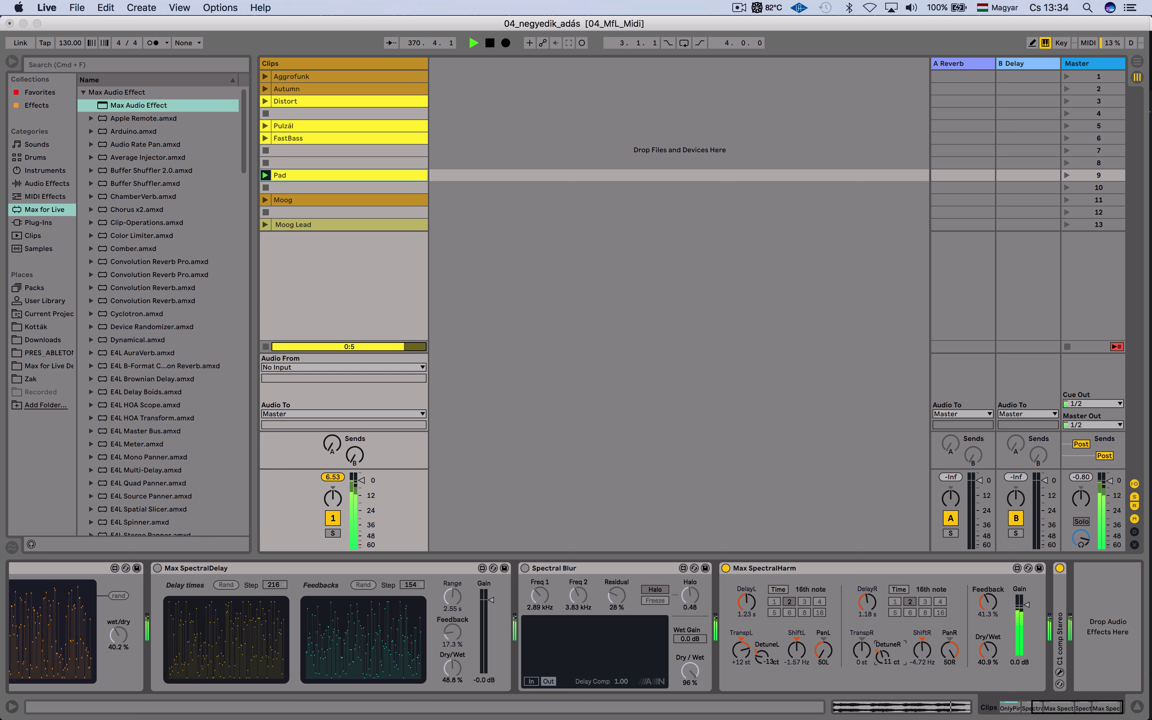
left_click(762, 657)
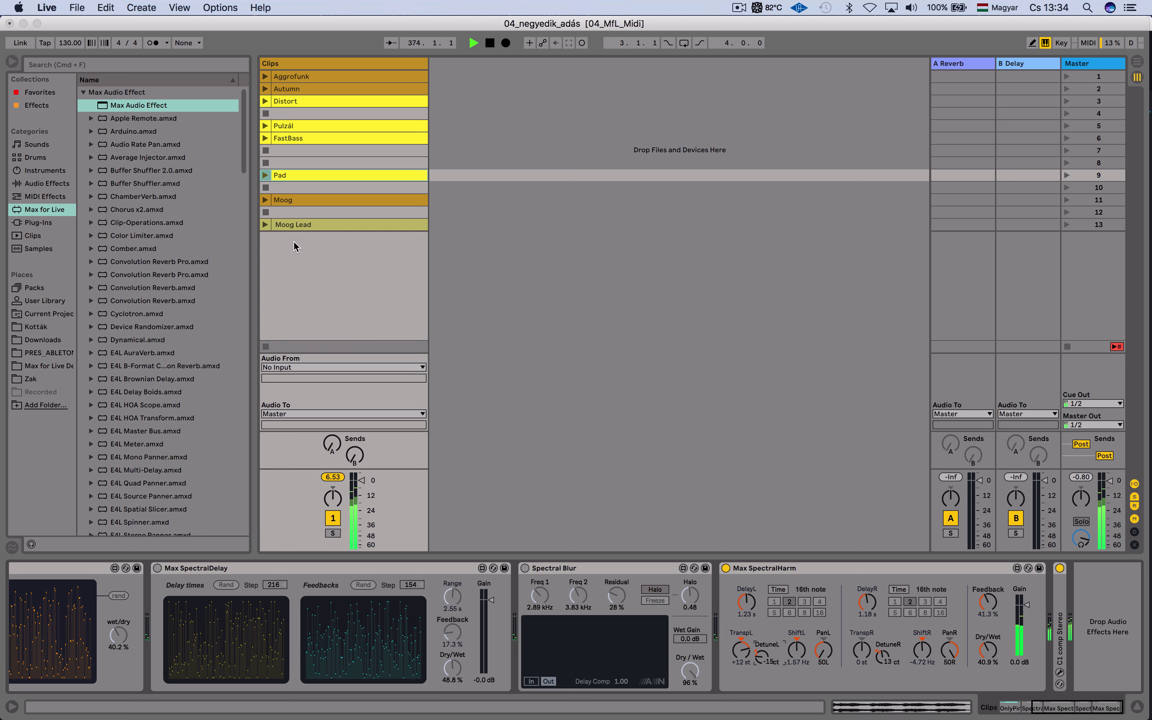
Play the Moog Lead clip through SpectralHarm with TranspL at -12 st, TranspR at +7 st and DetuneR at -1 ct.
left_click(262, 224)
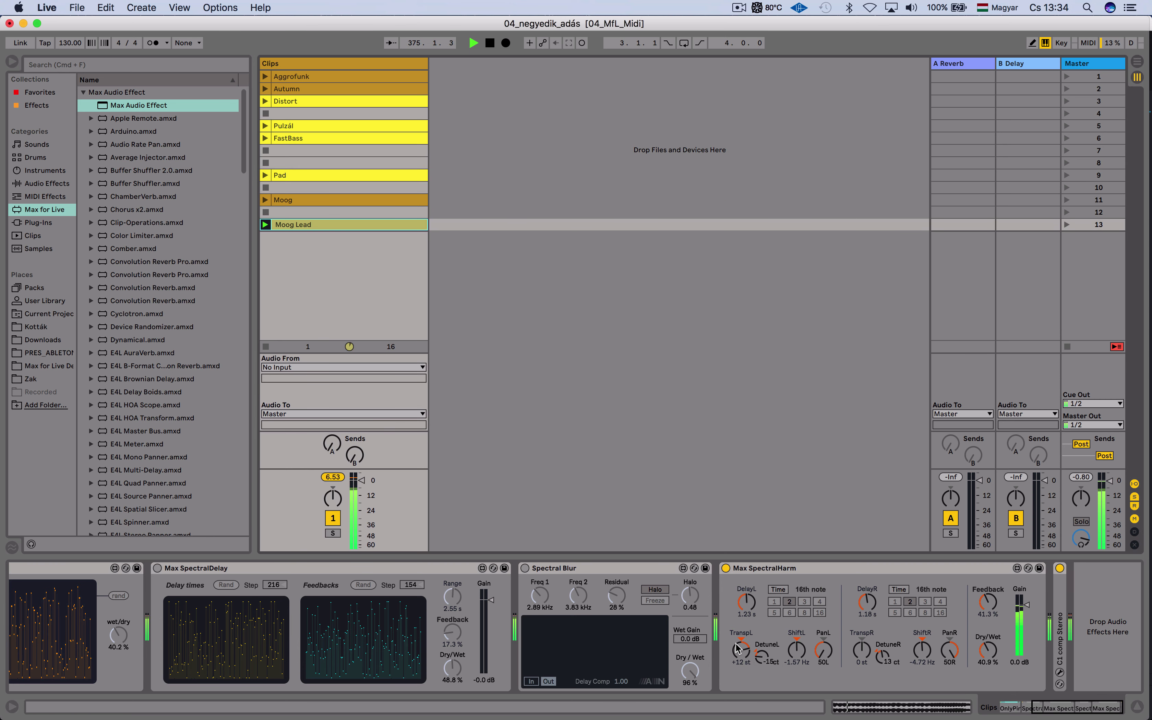
left_click_drag(741, 651, 741, 697)
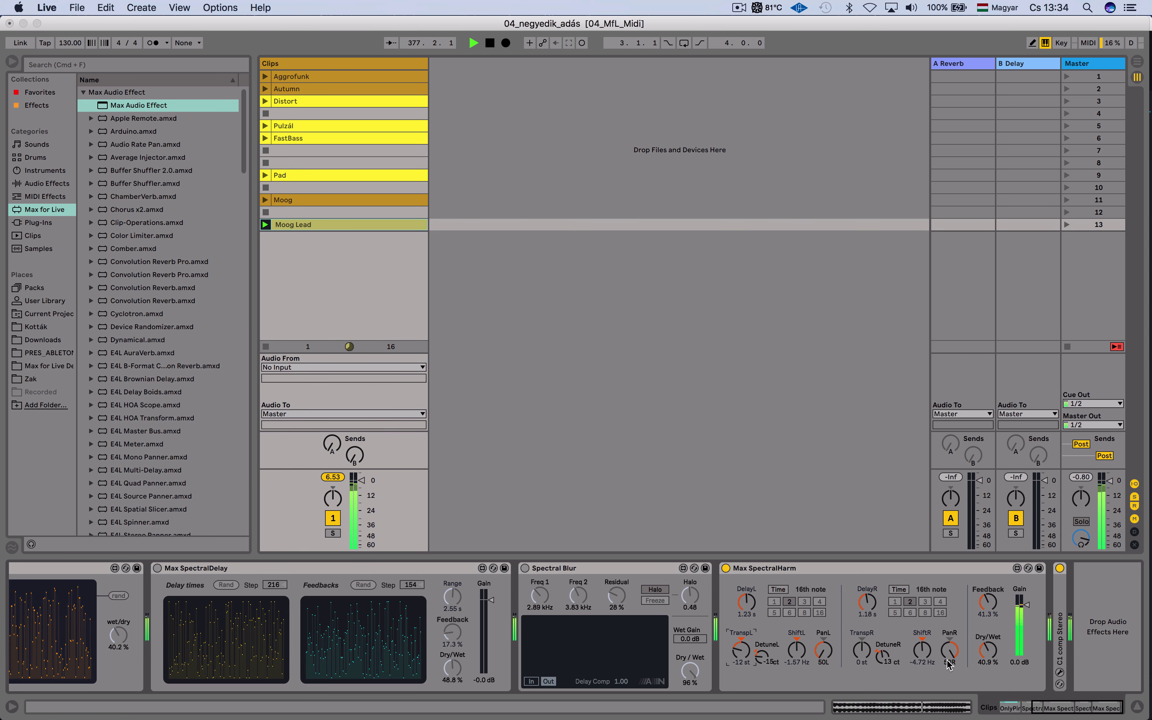
left_click_drag(862, 647, 882, 662)
Set SpectralHarm's Feedback to 35.1 %, DelayL to 725 ms and DelayR to 750 ms, and stop the Moog Lead clip.
left_click(866, 601)
left_click_drag(988, 601, 987, 602)
left_click(743, 598)
left_click_drag(746, 602, 745, 608)
left_click(868, 598)
left_click(266, 348)
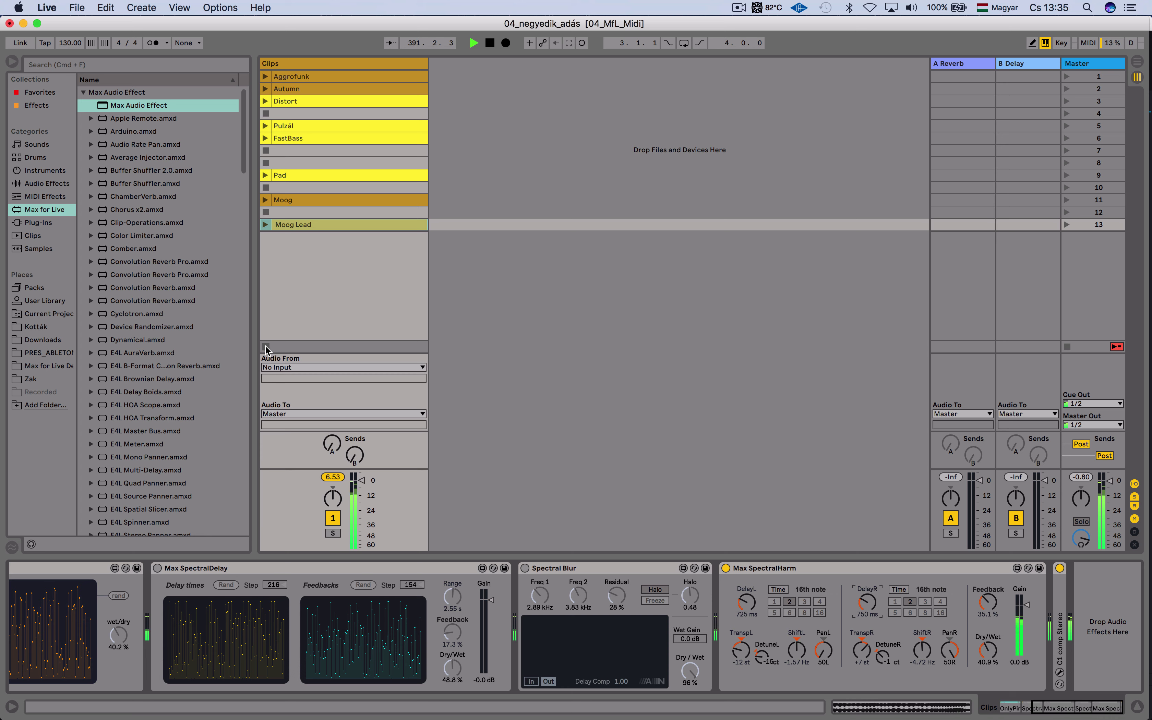